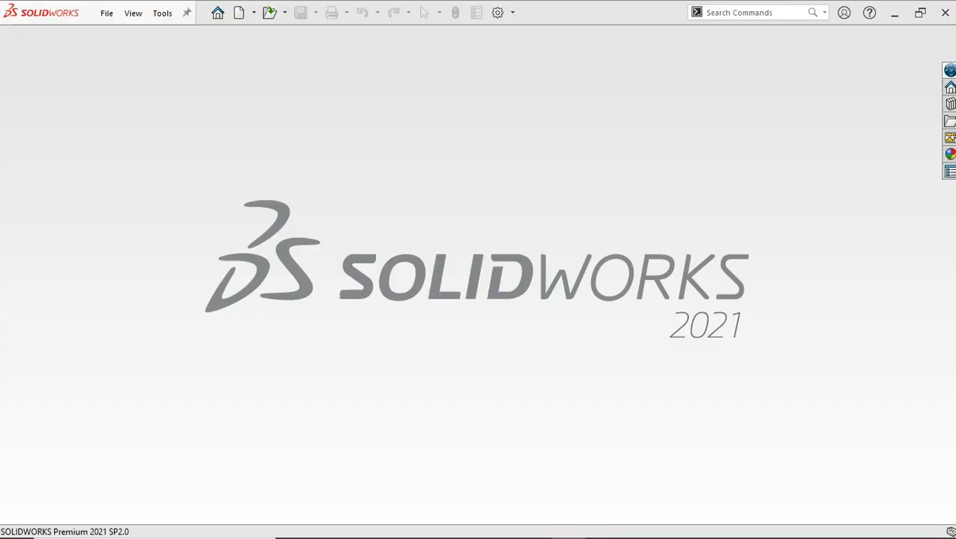
Use File > New to bring up the new document choices.
{"action": "left_click", "coordinate": [106, 13]}
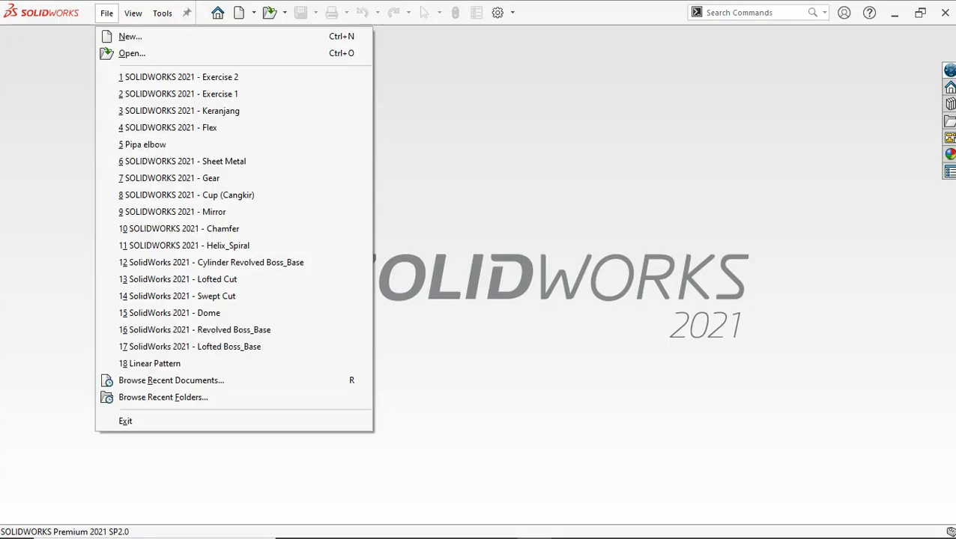
{"action": "left_click", "coordinate": [128, 32]}
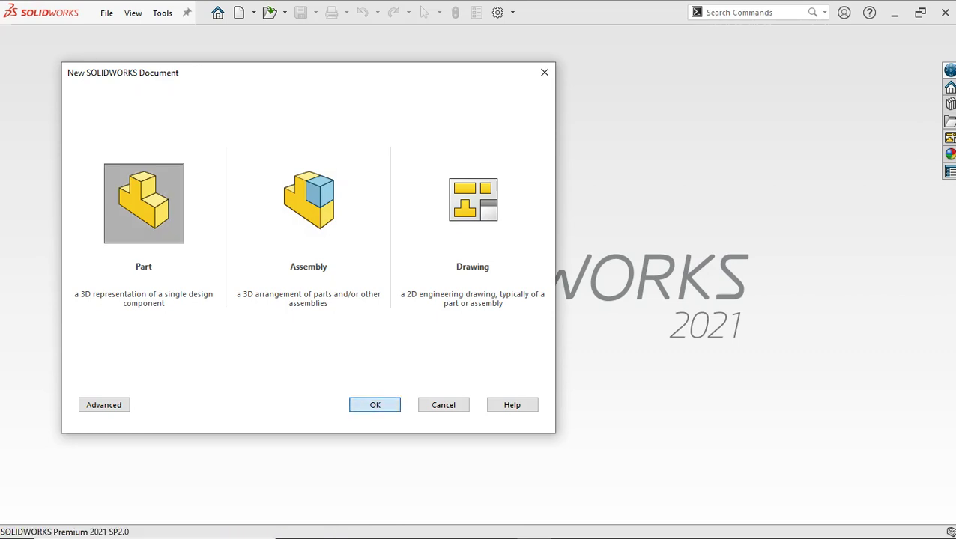
Create a new Part document (Part1) and start a new sketch.
{"action": "left_click", "coordinate": [375, 405]}
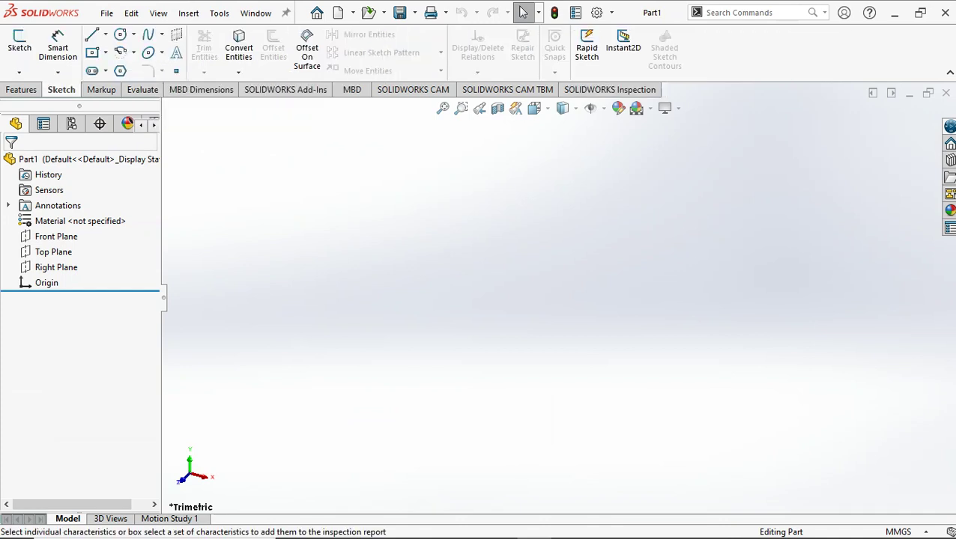
{"action": "left_click", "coordinate": [19, 43]}
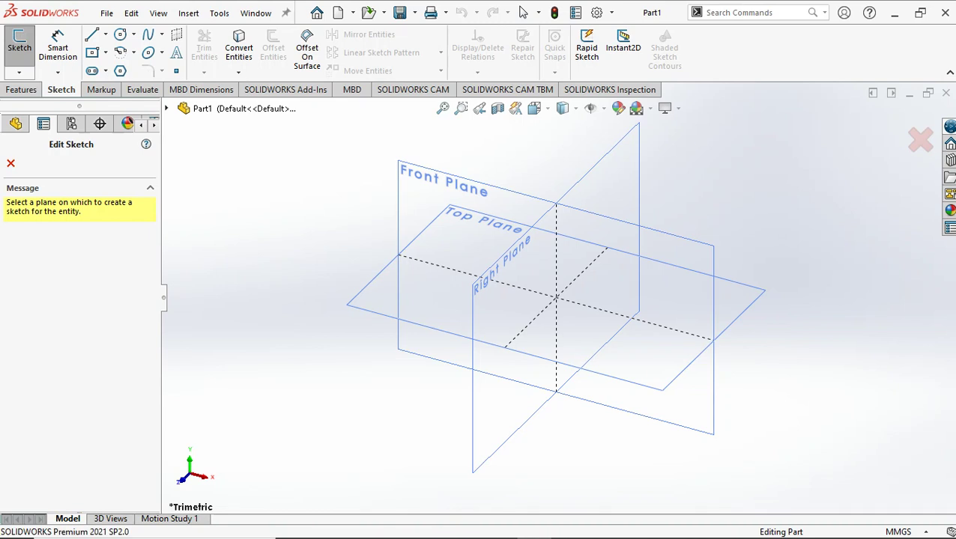
On the Top Plane, draw a 40 mm vertical line from the origin and a 92 mm top line.
{"action": "left_click", "coordinate": [483, 219]}
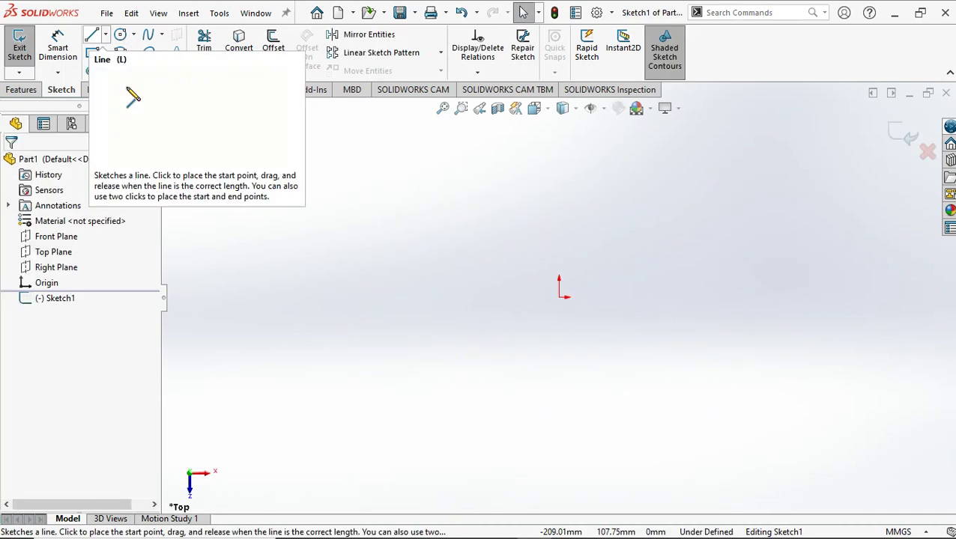
{"action": "left_click", "coordinate": [91, 35]}
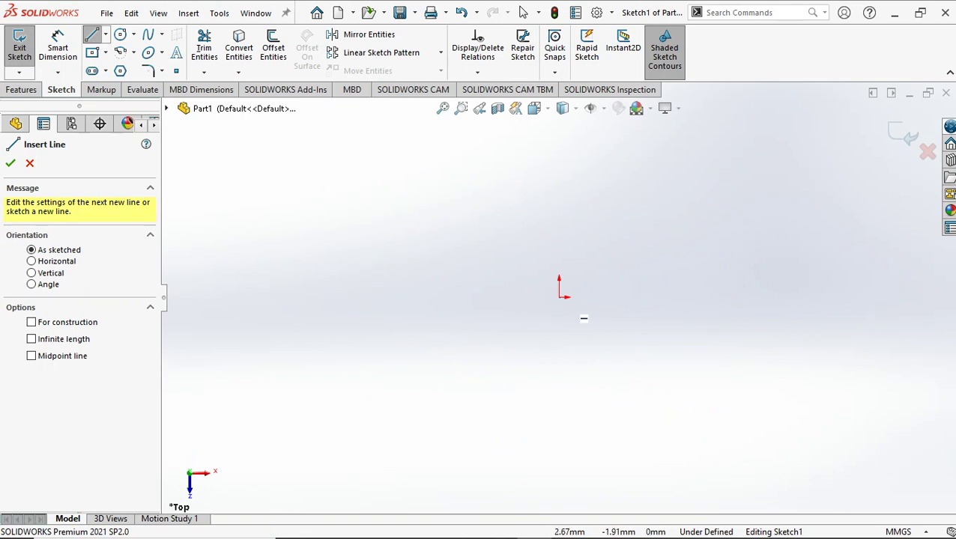
{"action": "left_click", "coordinate": [558, 297]}
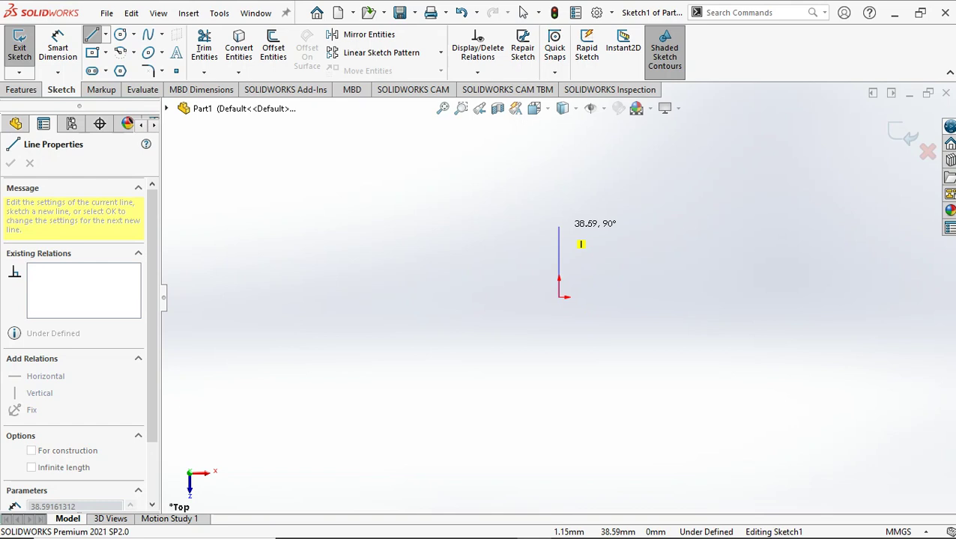
{"action": "left_click", "coordinate": [568, 226]}
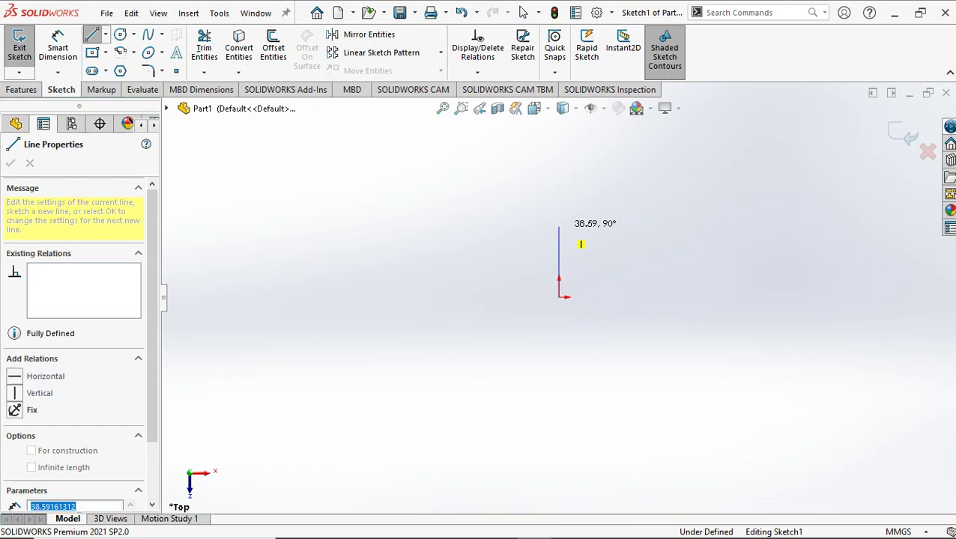
{"action": "type", "text": "9"}
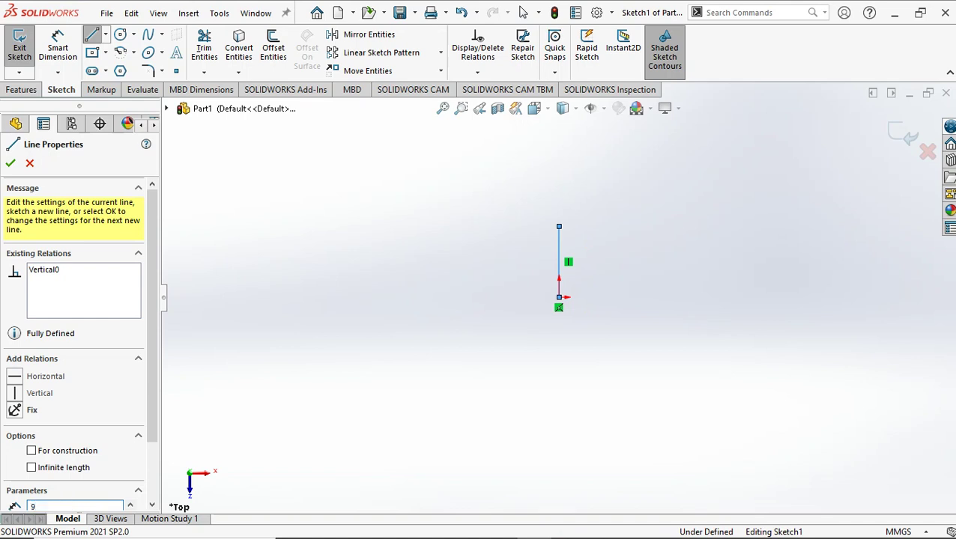
{"action": "type", "text": "+31"}
{"action": "key", "text": "Return"}
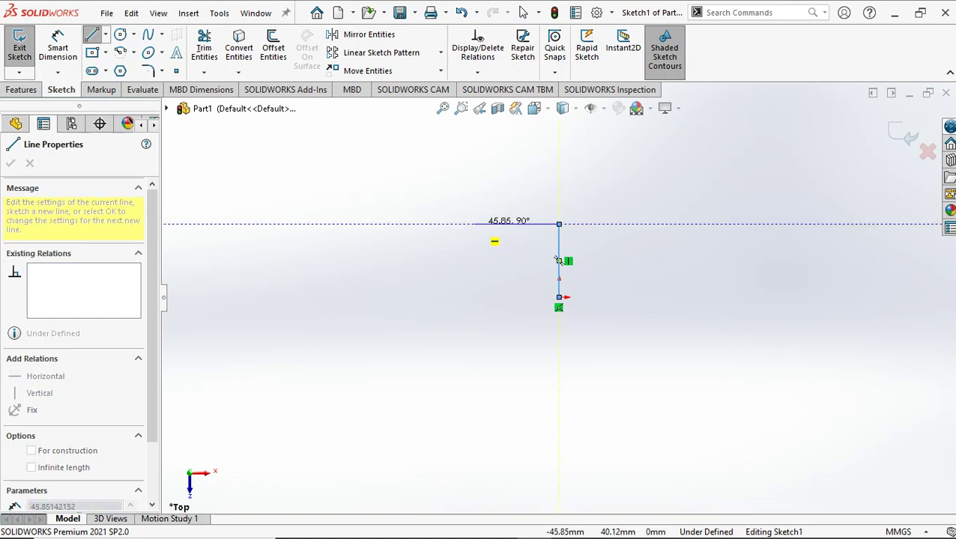
{"action": "double_click", "coordinate": [474, 224]}
{"action": "type", "text": "9"}
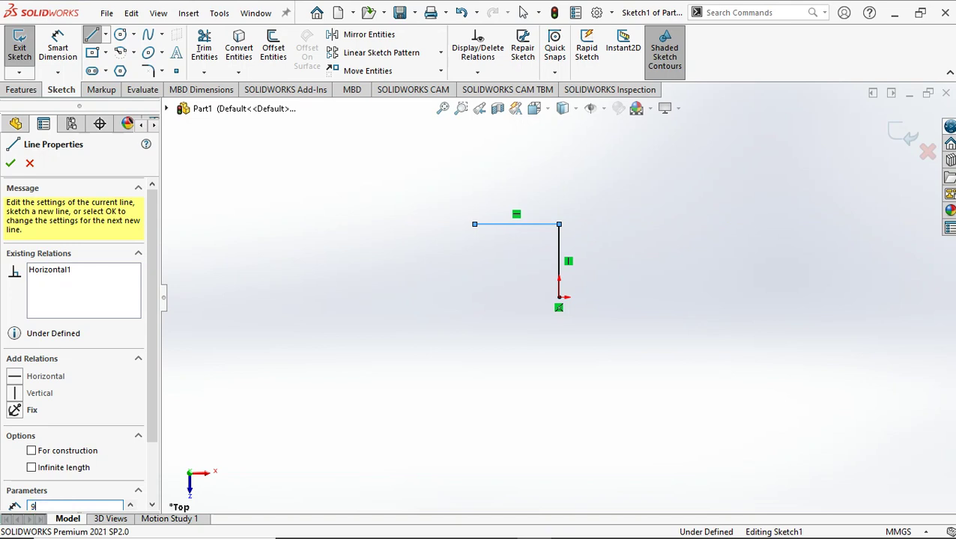
{"action": "type", "text": "2"}
{"action": "key", "text": "Return"}
Add the 40 mm left side and a bottom line back to the origin, closing the rectangle.
{"action": "left_click", "coordinate": [389, 224]}
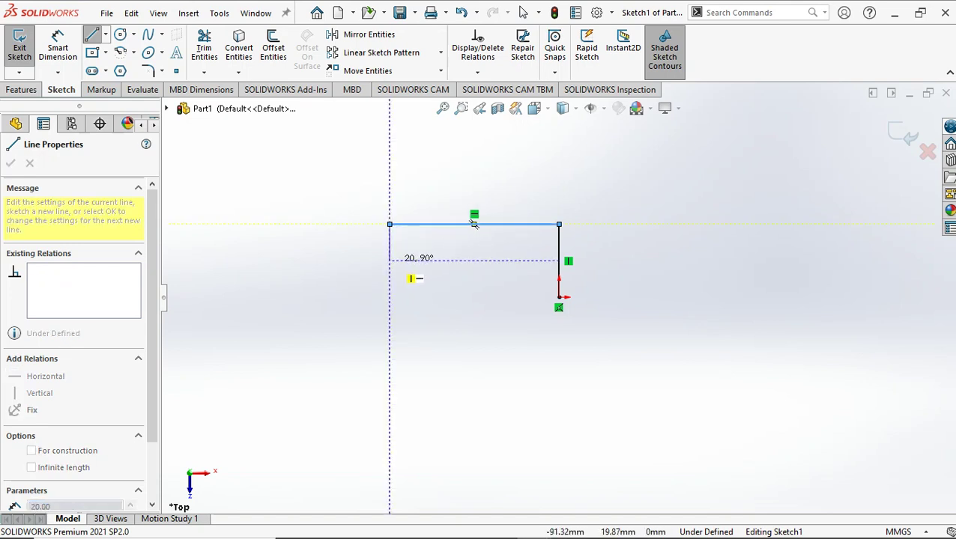
{"action": "key", "text": "Return"}
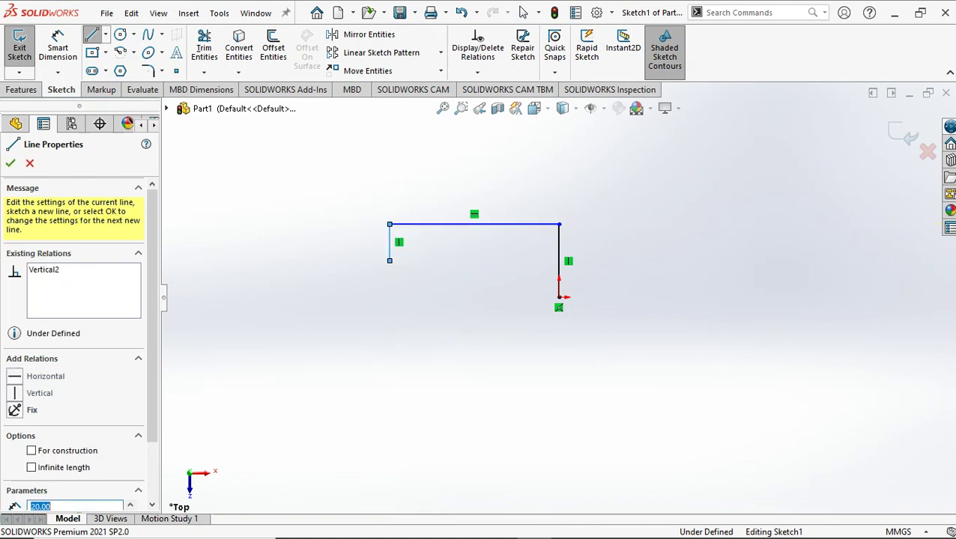
{"action": "type", "text": "31+"}
{"action": "type", "text": "9"}
{"action": "key", "text": "Return"}
{"action": "left_click", "coordinate": [389, 297]}
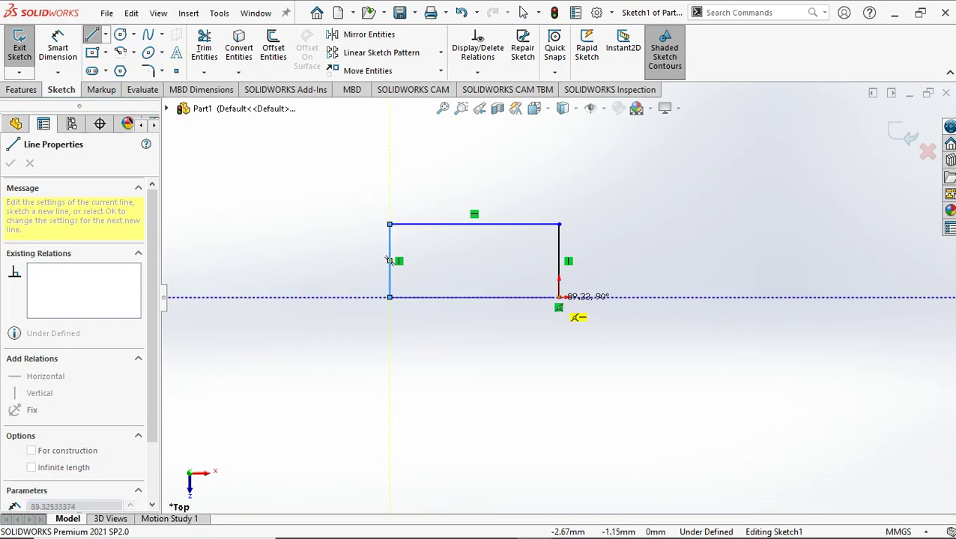
{"action": "left_click", "coordinate": [559, 297]}
{"action": "right_click", "coordinate": [555, 297]}
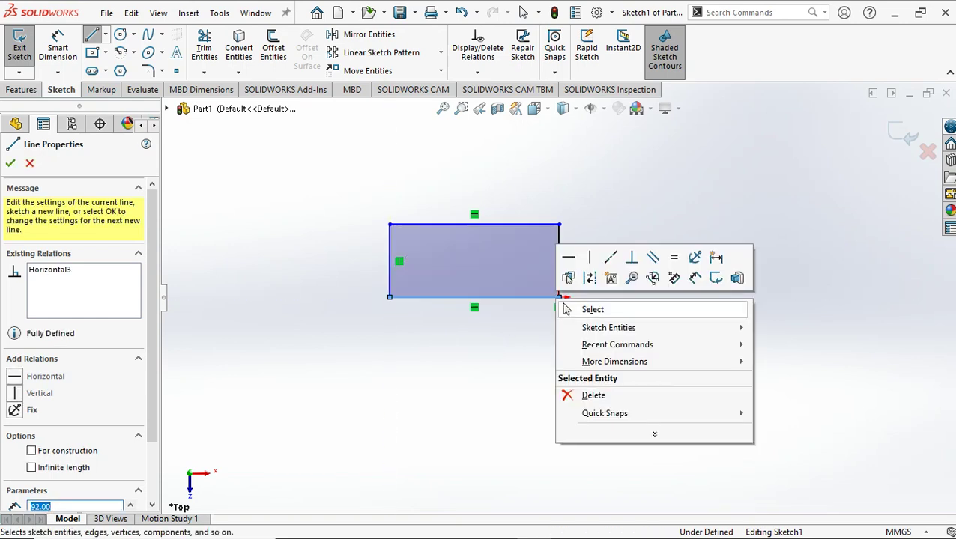
{"action": "left_click", "coordinate": [580, 308]}
{"action": "key", "text": "Escape"}
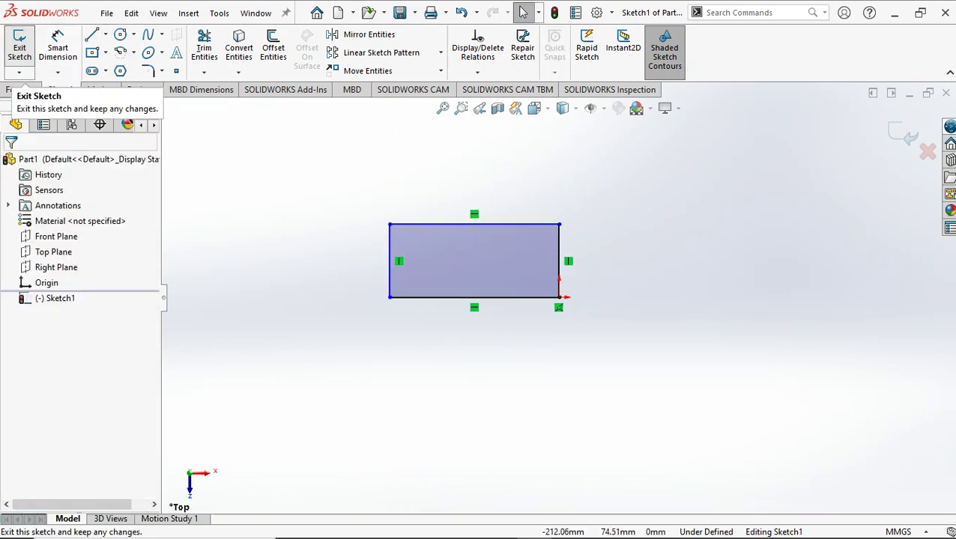
Exit the sketch, view it isometrically, and extrude the 92 x 40 rectangle 6 mm.
{"action": "left_click", "coordinate": [20, 46]}
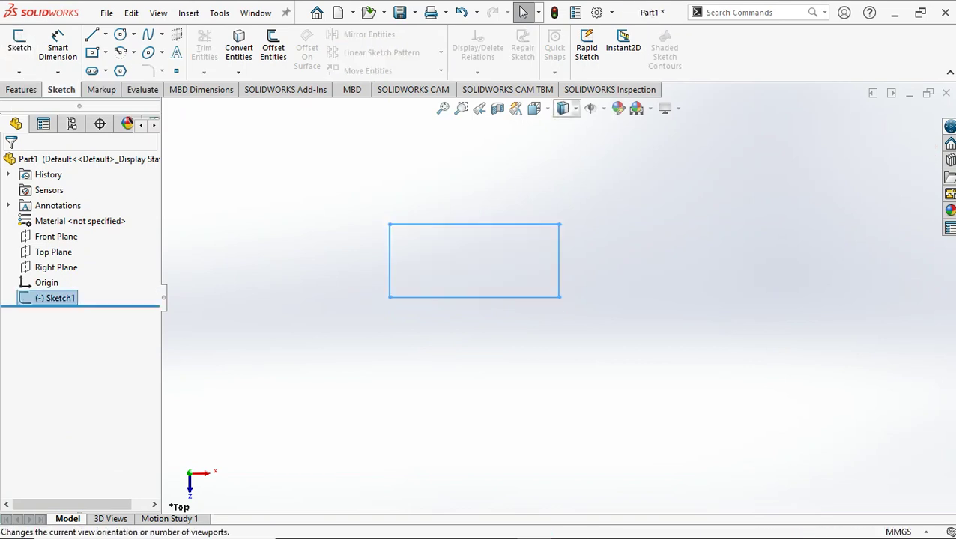
{"action": "left_click", "coordinate": [533, 108]}
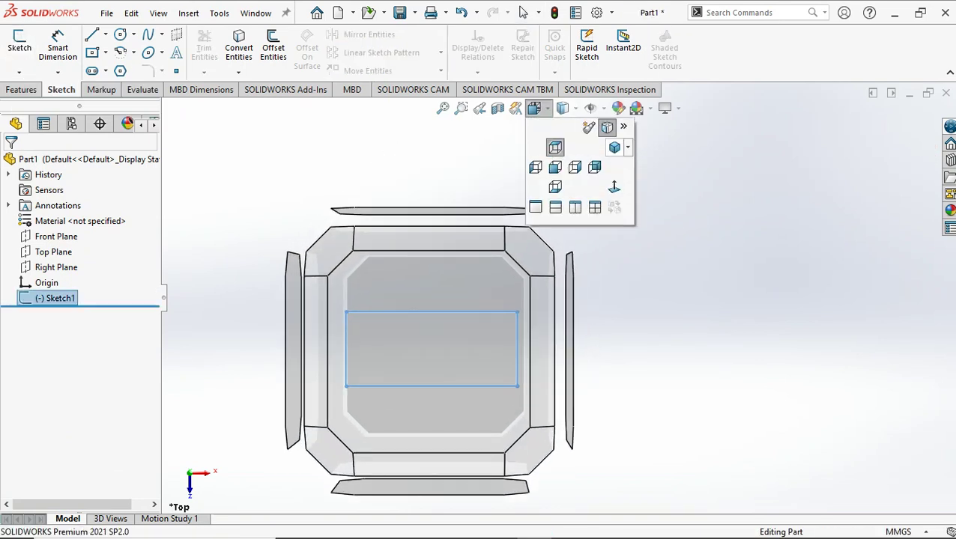
{"action": "left_click", "coordinate": [614, 147]}
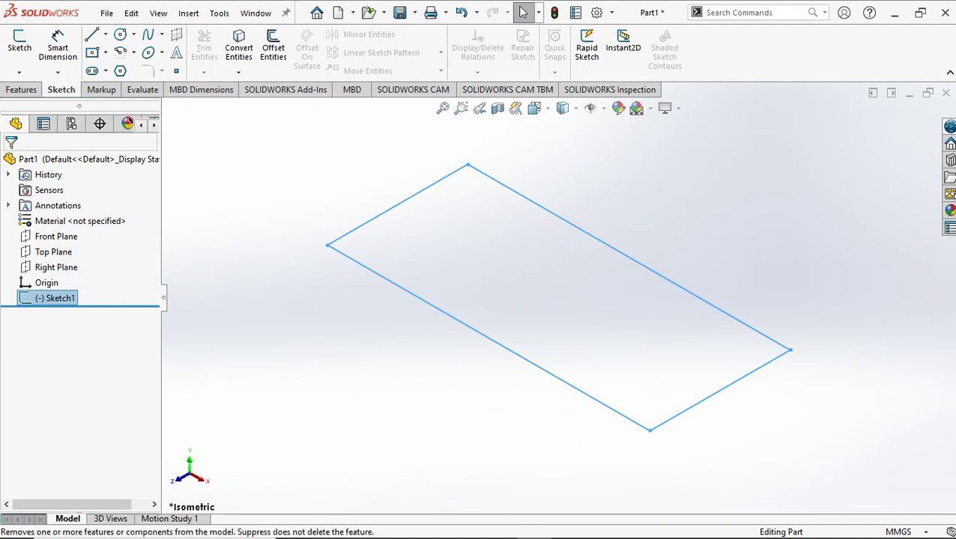
{"action": "left_click", "coordinate": [23, 89]}
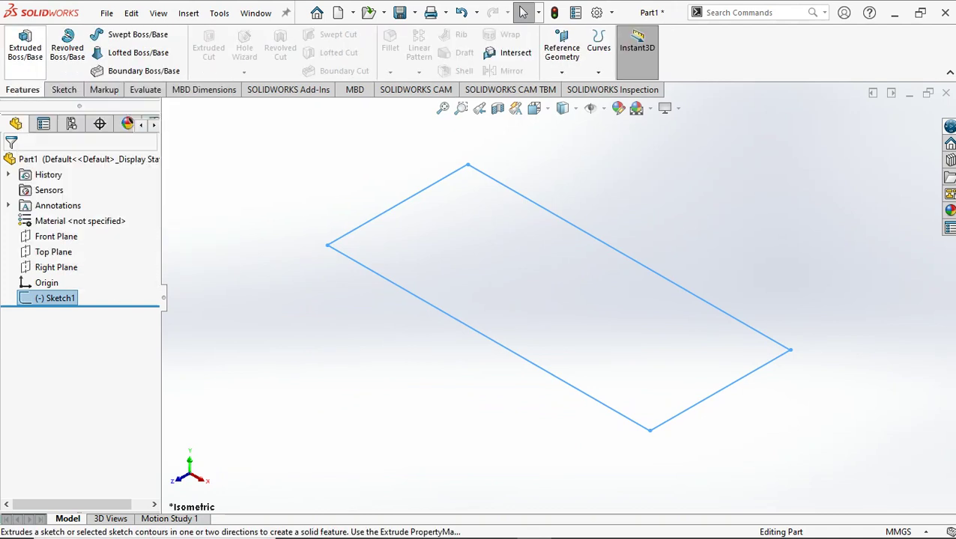
{"action": "left_click", "coordinate": [24, 45]}
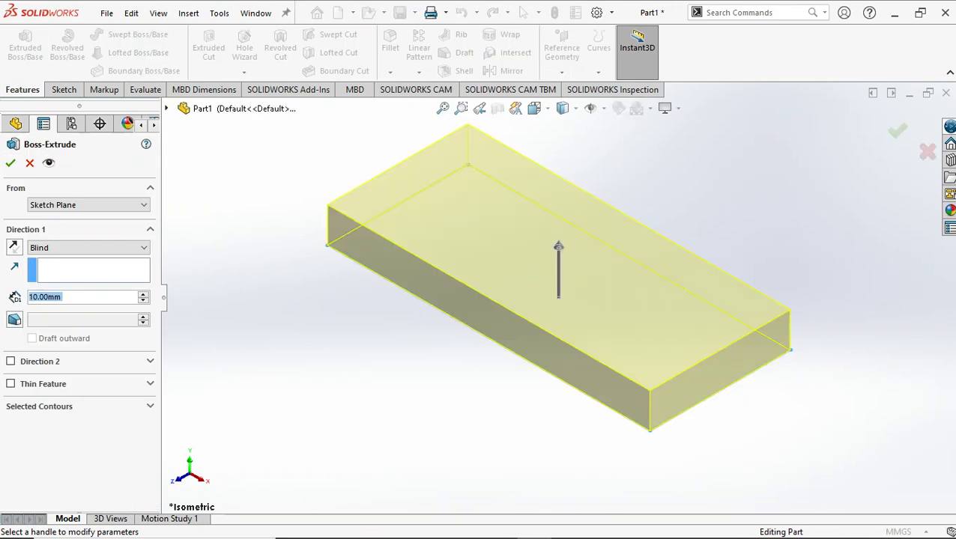
{"action": "type", "text": "6"}
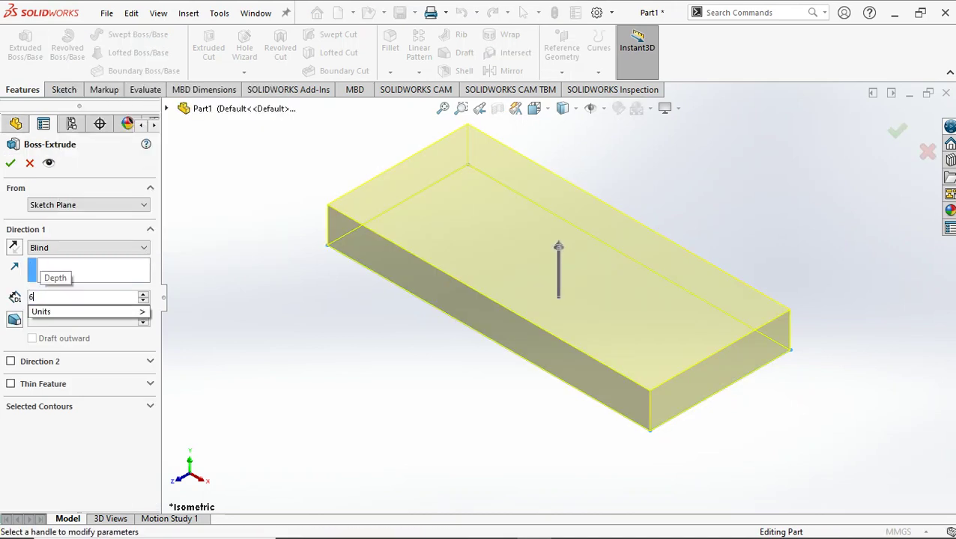
{"action": "key", "text": "Return"}
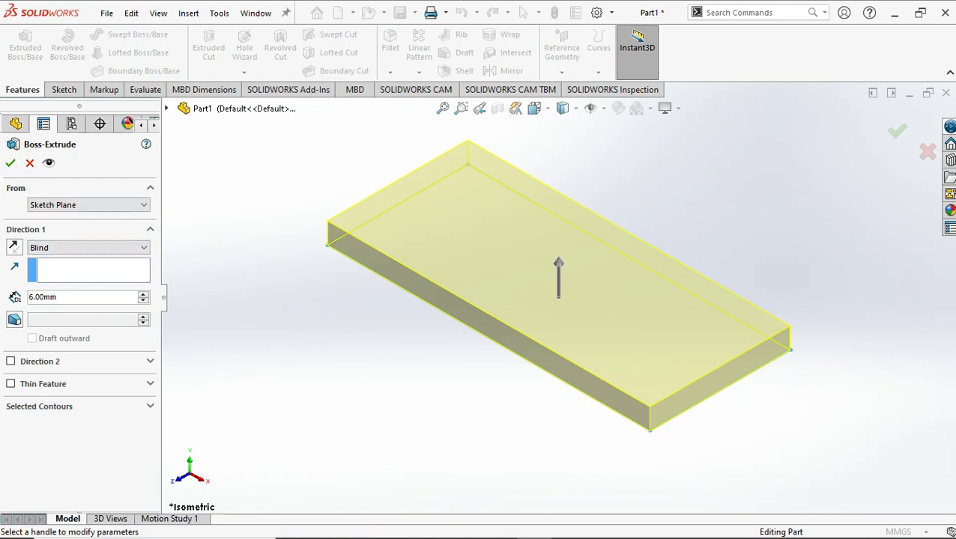
{"action": "left_click", "coordinate": [10, 163]}
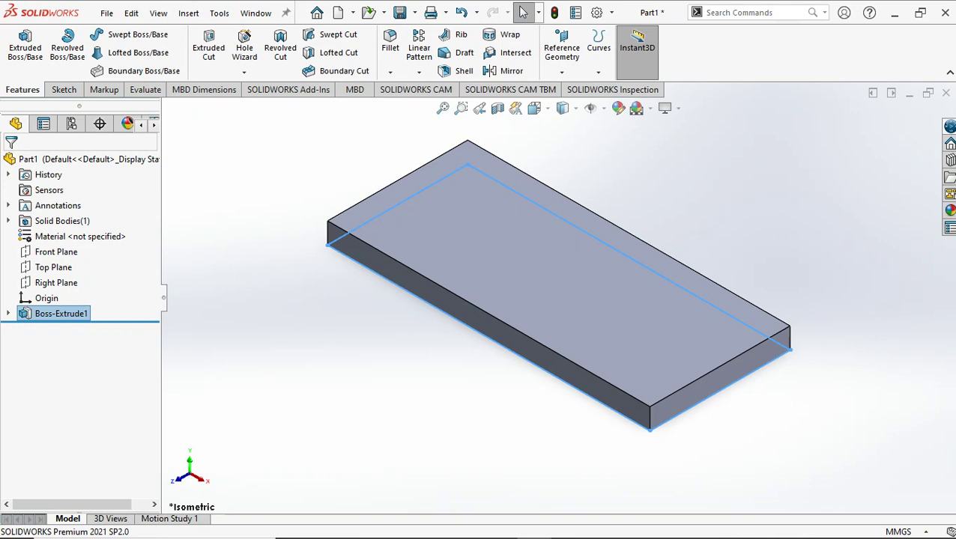
{"action": "key", "text": "Escape"}
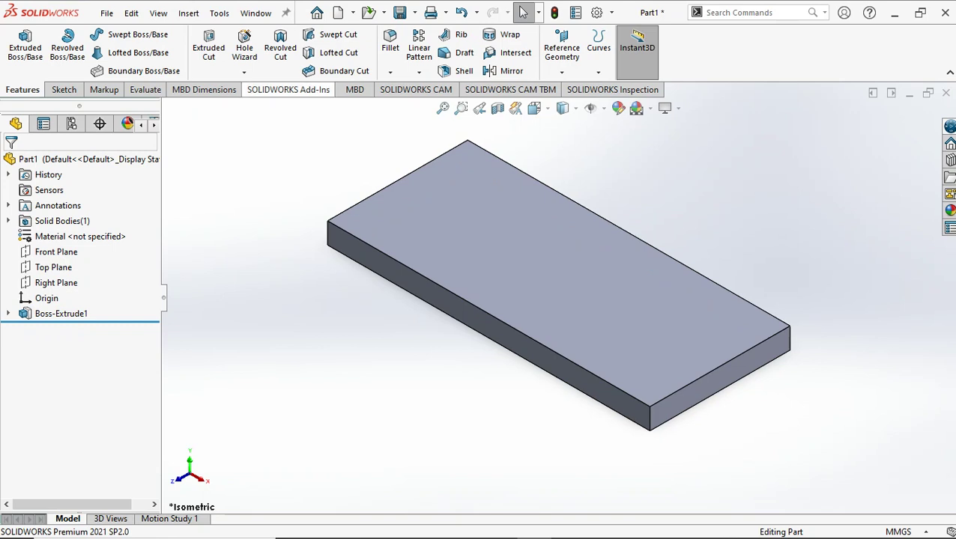
Apply a 6 mm fillet to the four vertical corner edges, rotating the view to reach each one.
{"action": "left_click", "coordinate": [389, 43]}
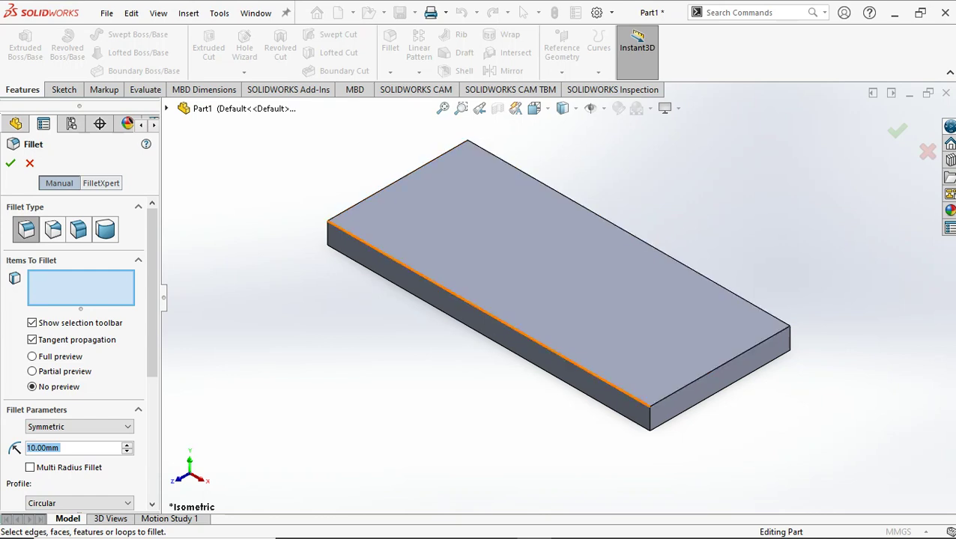
{"action": "left_click", "coordinate": [649, 417]}
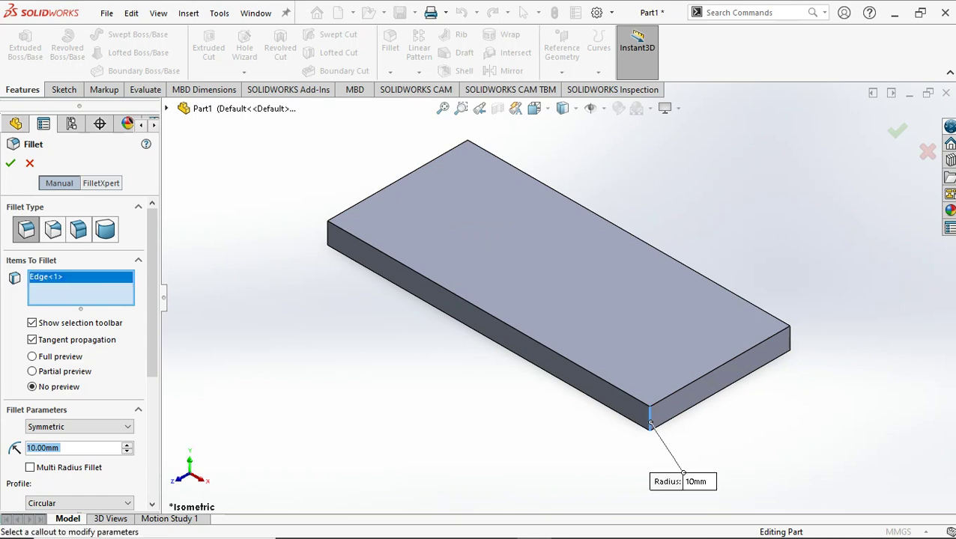
{"action": "type", "text": "6"}
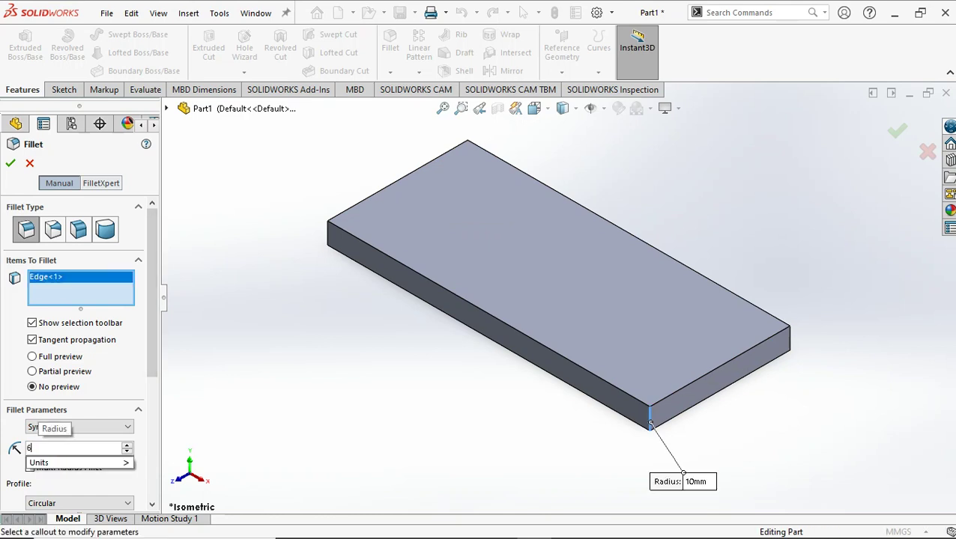
{"action": "left_click", "coordinate": [791, 338]}
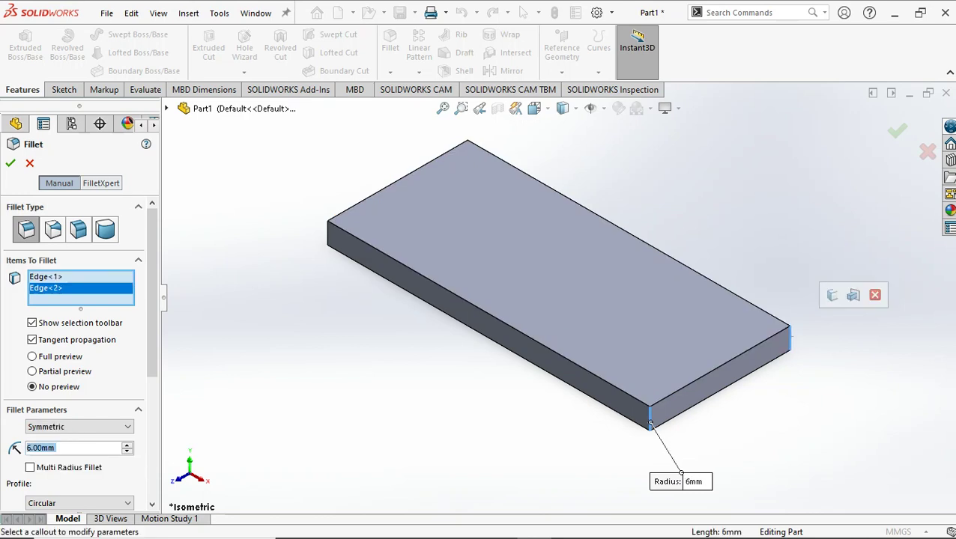
{"action": "key", "text": "Left"}
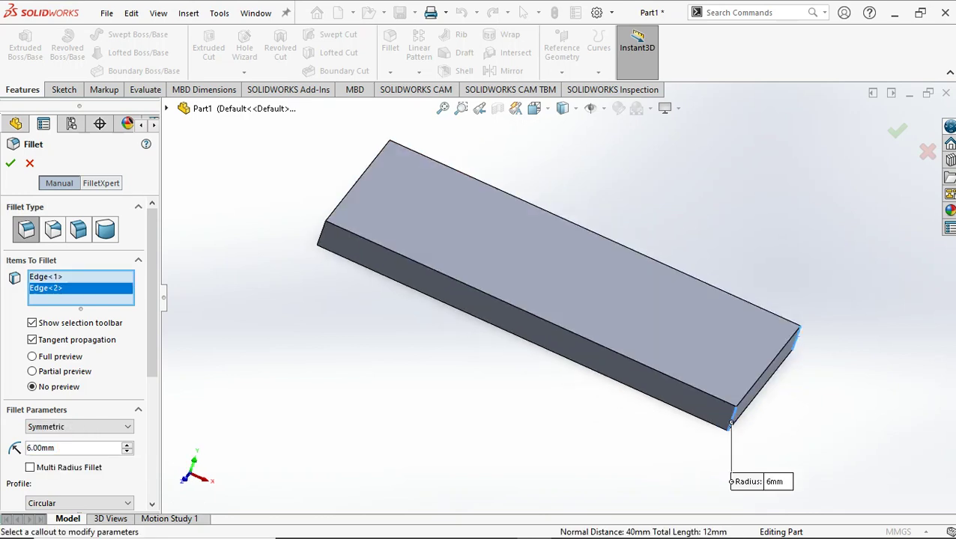
{"action": "key", "text": "Left"}
{"action": "key", "text": "Left"}
{"action": "left_click", "coordinate": [345, 253]}
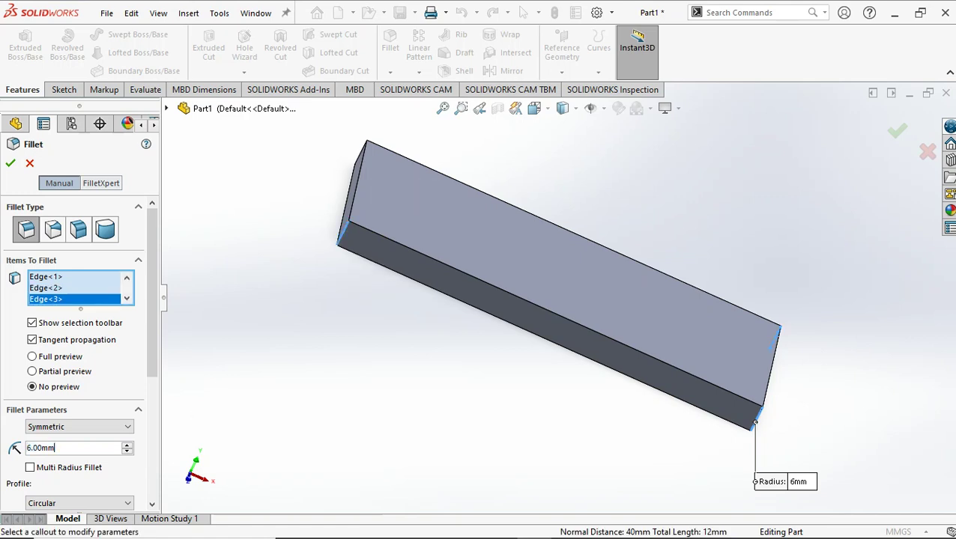
{"action": "key", "text": "Down"}
{"action": "key", "text": "Down"}
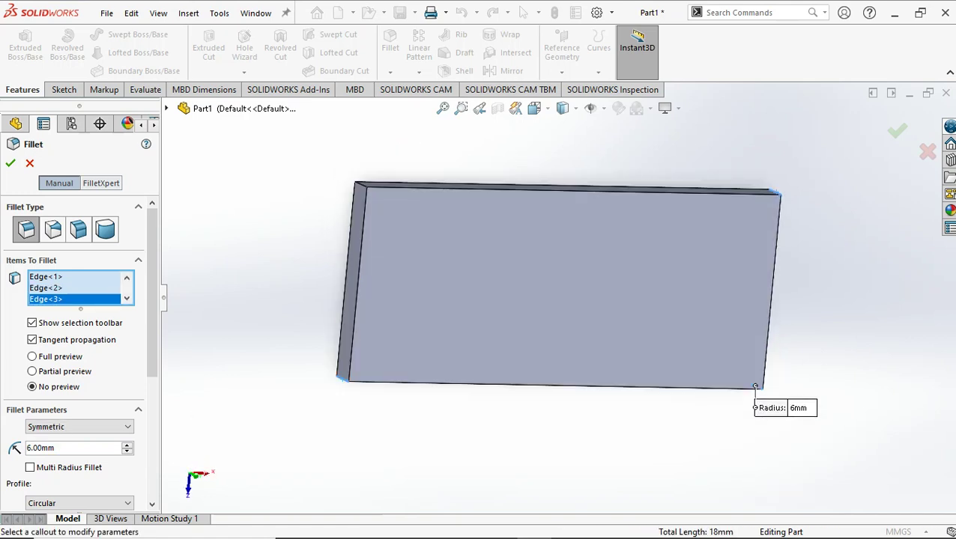
{"action": "left_click", "coordinate": [358, 185]}
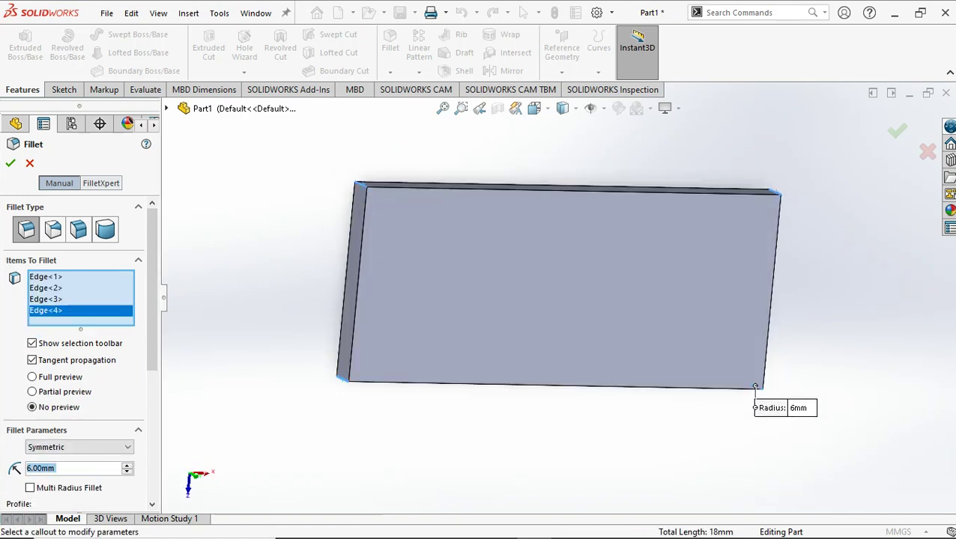
{"action": "key", "text": "Return"}
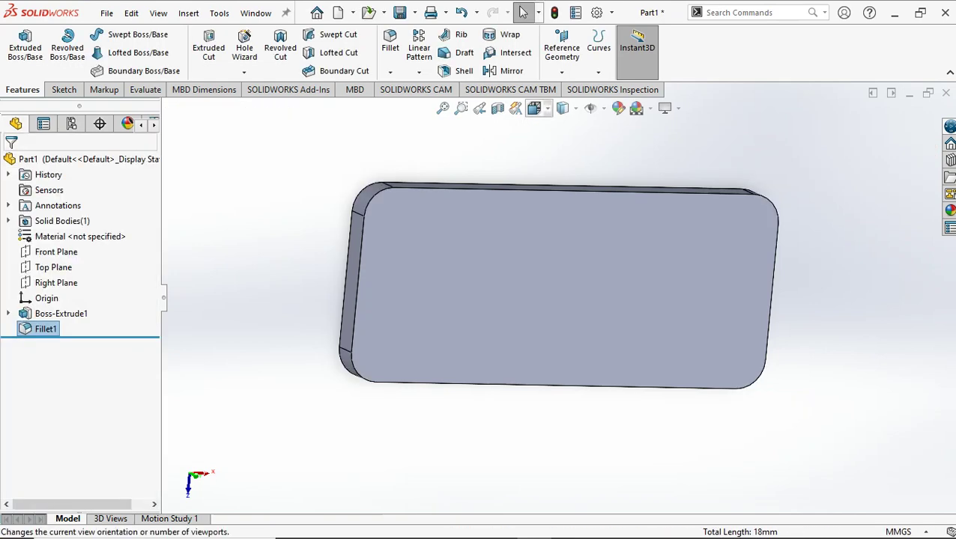
{"action": "left_click", "coordinate": [534, 107]}
In isometric view, start Sketch2 on the plate's long front side face with the Line tool.
{"action": "left_click", "coordinate": [617, 146]}
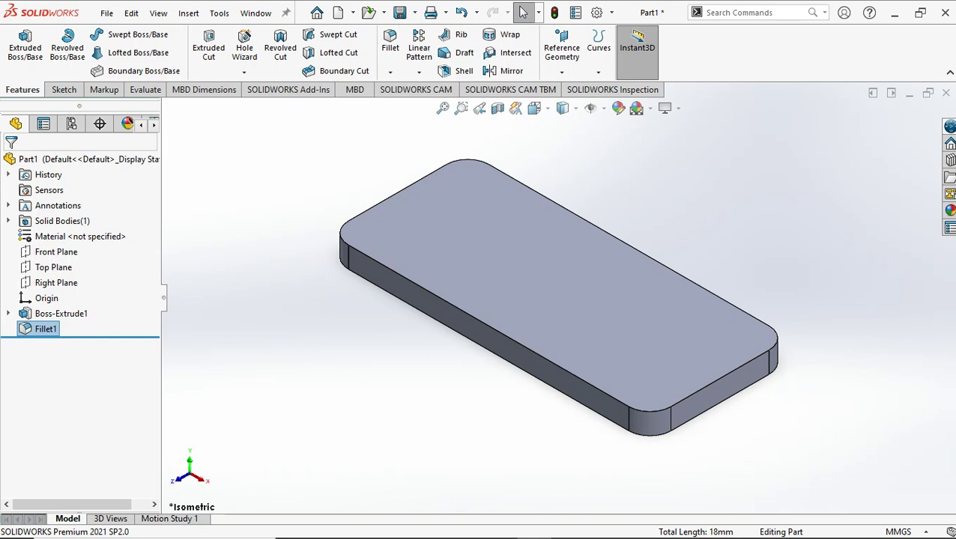
{"action": "left_click", "coordinate": [436, 309]}
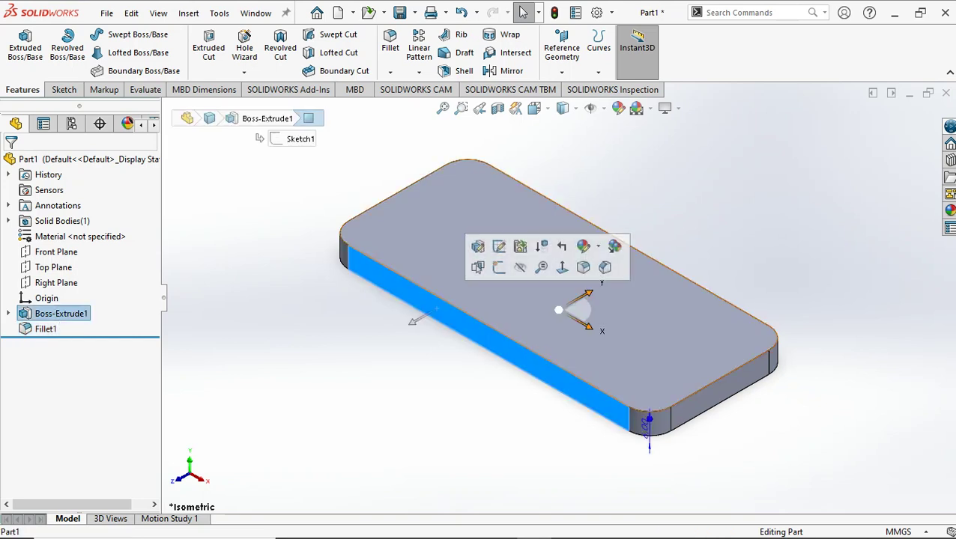
{"action": "left_click", "coordinate": [64, 89]}
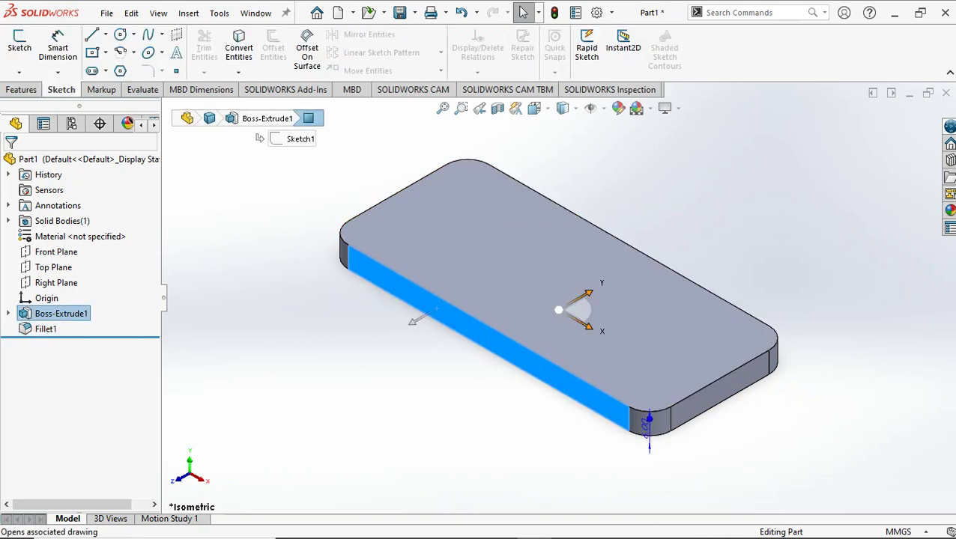
{"action": "left_click", "coordinate": [20, 44]}
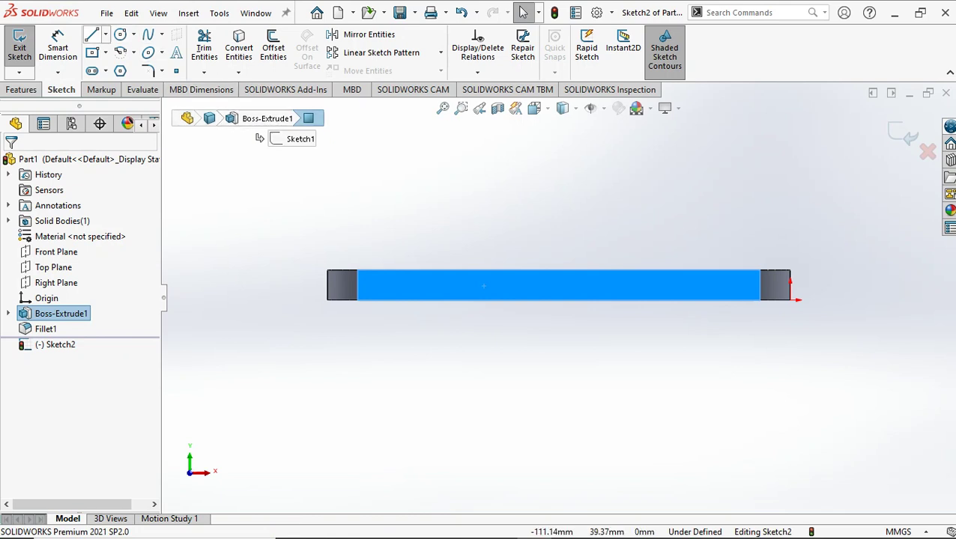
{"action": "left_click", "coordinate": [92, 34]}
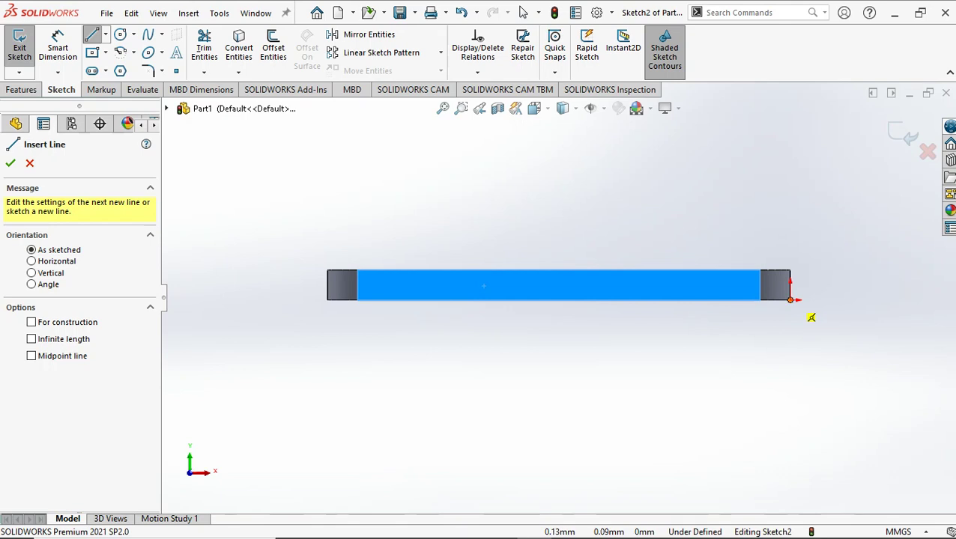
Draw a 46 mm (92/2) line along the plate edge and a 26 mm (20+6) vertical.
{"action": "left_click", "coordinate": [790, 300]}
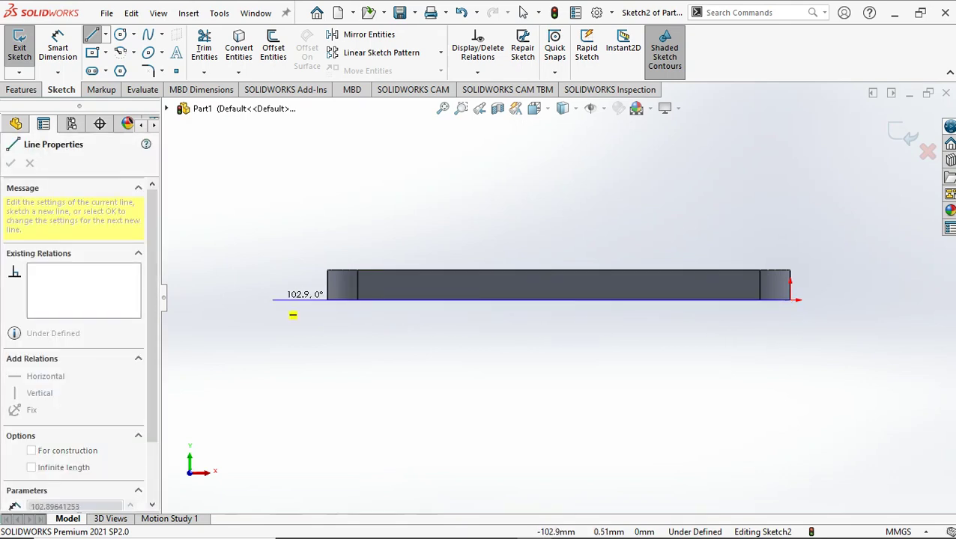
{"action": "left_click", "coordinate": [293, 314]}
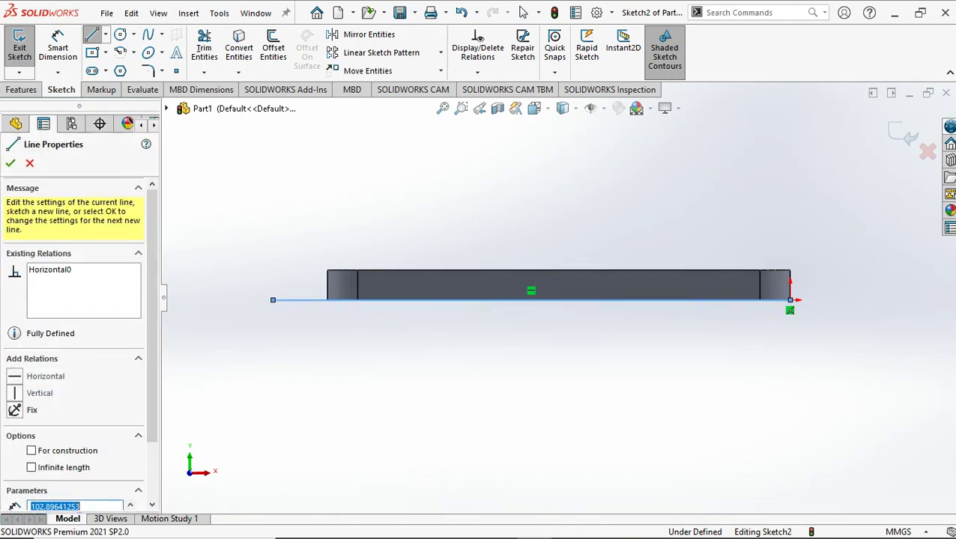
{"action": "type", "text": "92/2"}
{"action": "key", "text": "Return"}
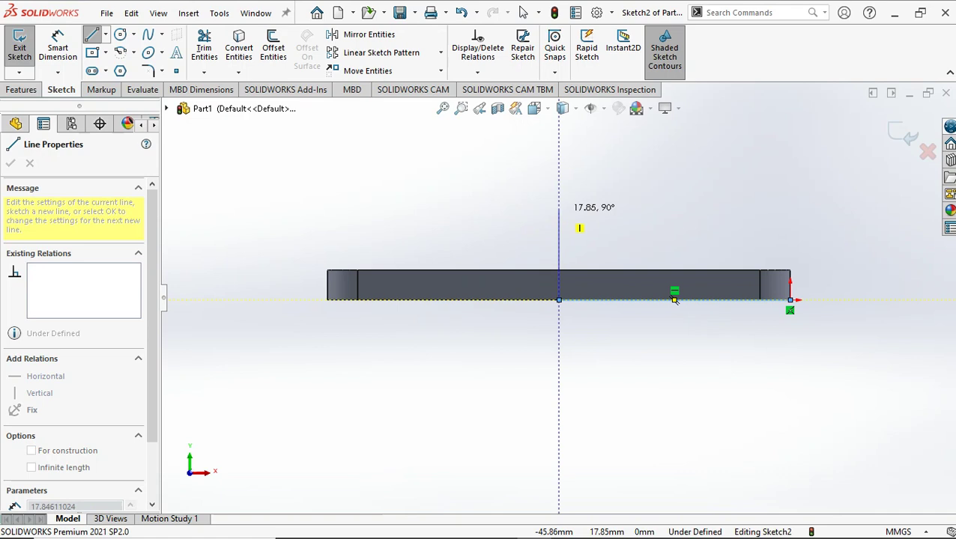
{"action": "double_click", "coordinate": [75, 506]}
{"action": "type", "text": "2"}
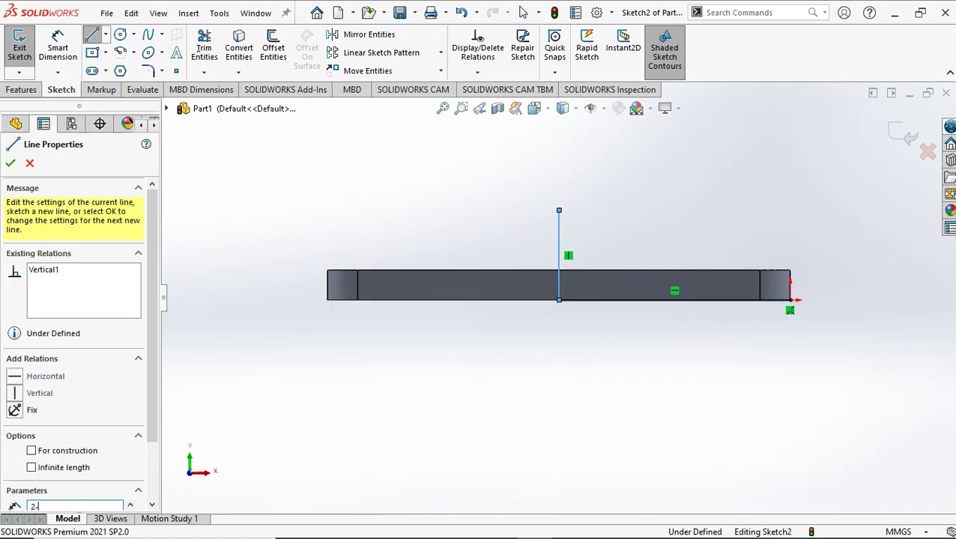
{"action": "type", "text": "0+"}
{"action": "type", "text": "6"}
{"action": "key", "text": "Return"}
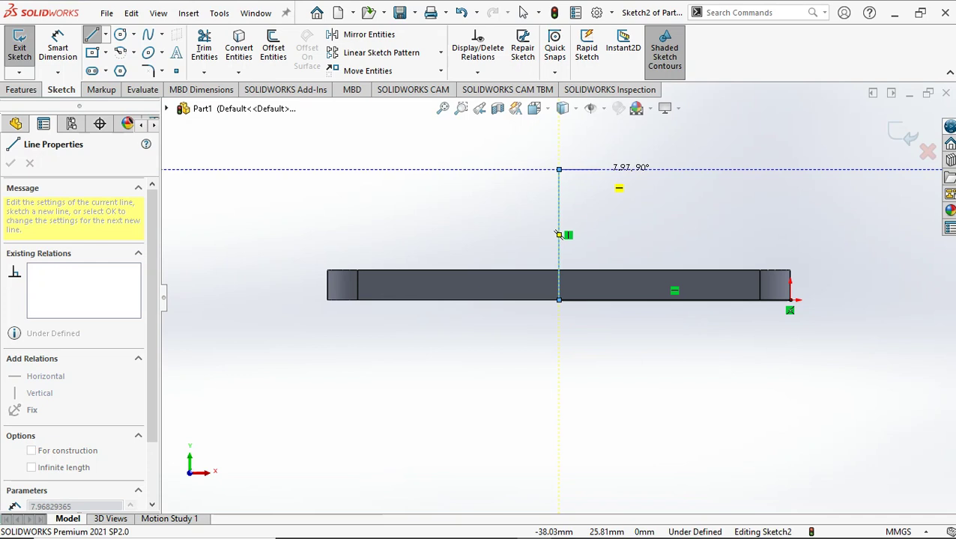
Add horizontal lines at the vertical's top, a 9 mm one right and one running left.
{"action": "left_click", "coordinate": [600, 169]}
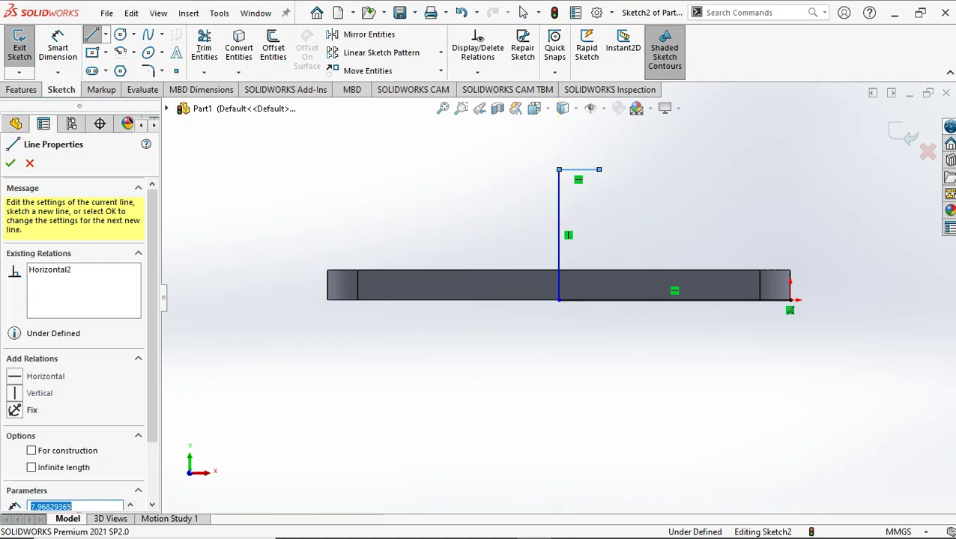
{"action": "type", "text": "18"}
{"action": "type", "text": "/2"}
{"action": "key", "text": "Return"}
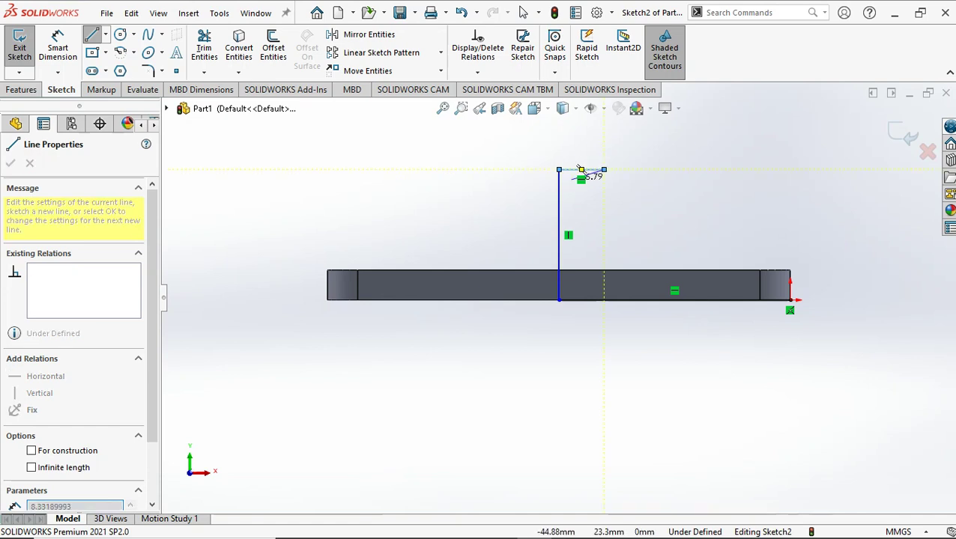
{"action": "key", "text": "Escape"}
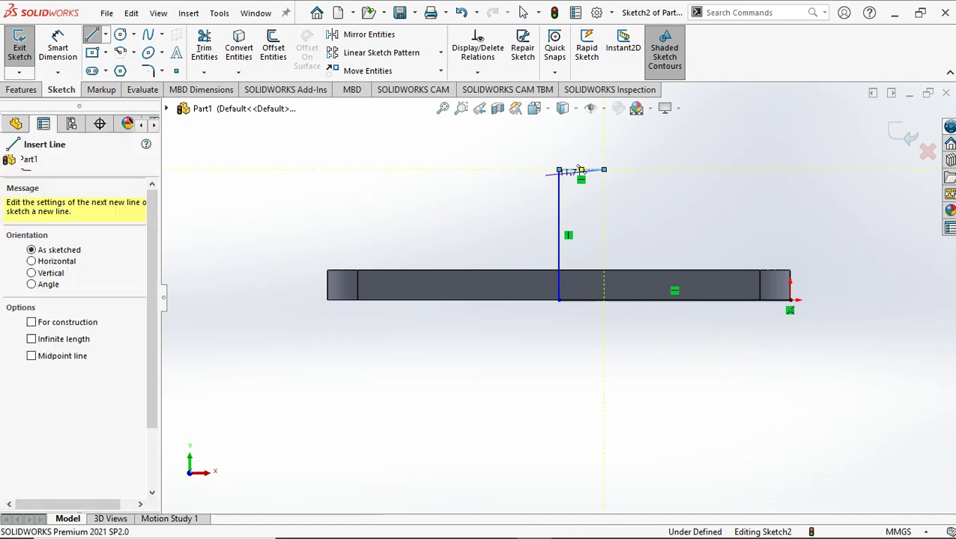
{"action": "key", "text": "Escape"}
{"action": "left_click", "coordinate": [92, 34]}
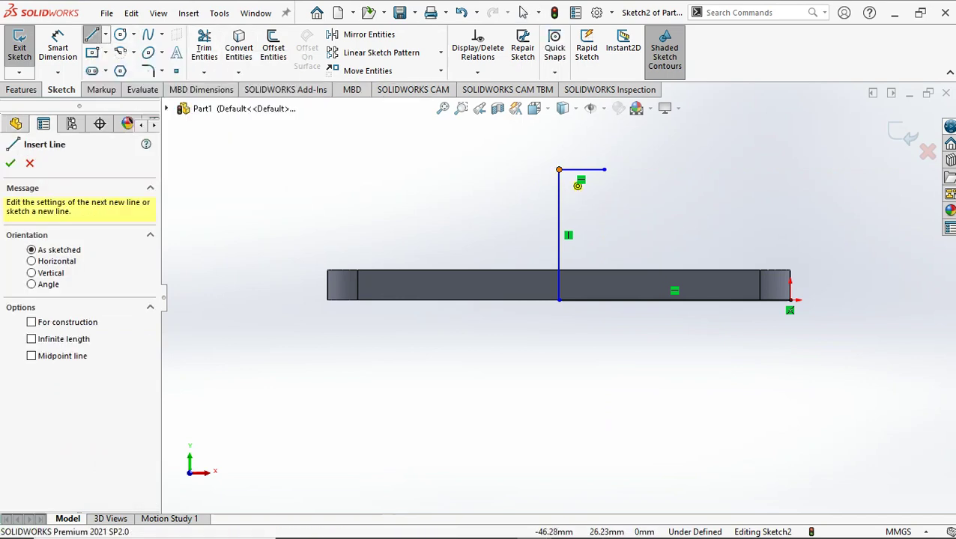
{"action": "left_click", "coordinate": [559, 169]}
{"action": "left_click", "coordinate": [462, 170]}
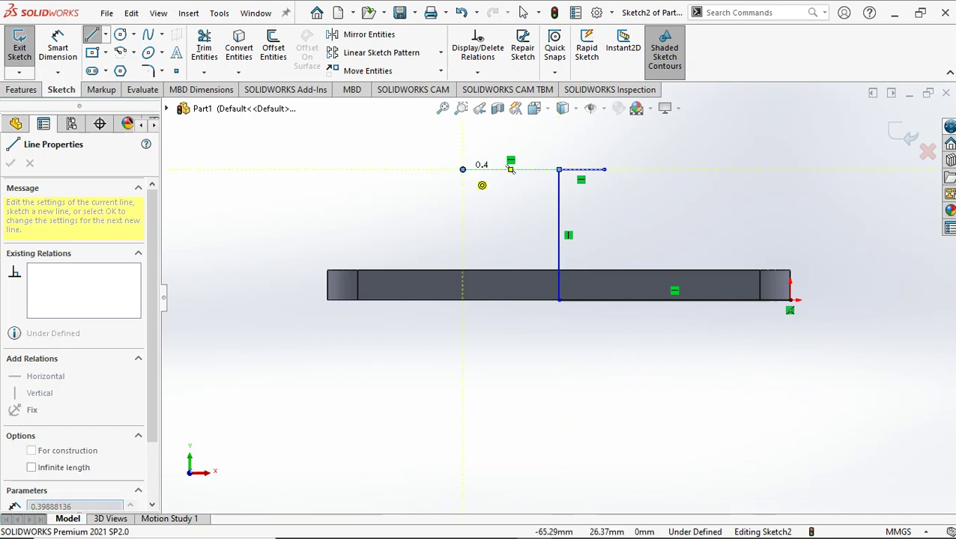
{"action": "key", "text": "Escape"}
{"action": "key", "text": "Escape"}
Set the left top line to 9 mm and lengthen the right top line to 15 mm.
{"action": "left_click", "coordinate": [494, 169]}
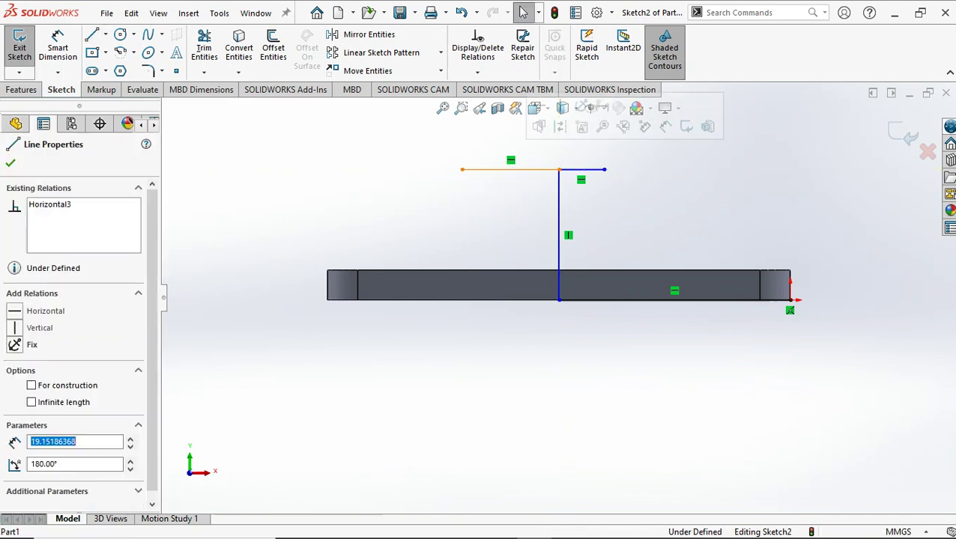
{"action": "type", "text": "18/2"}
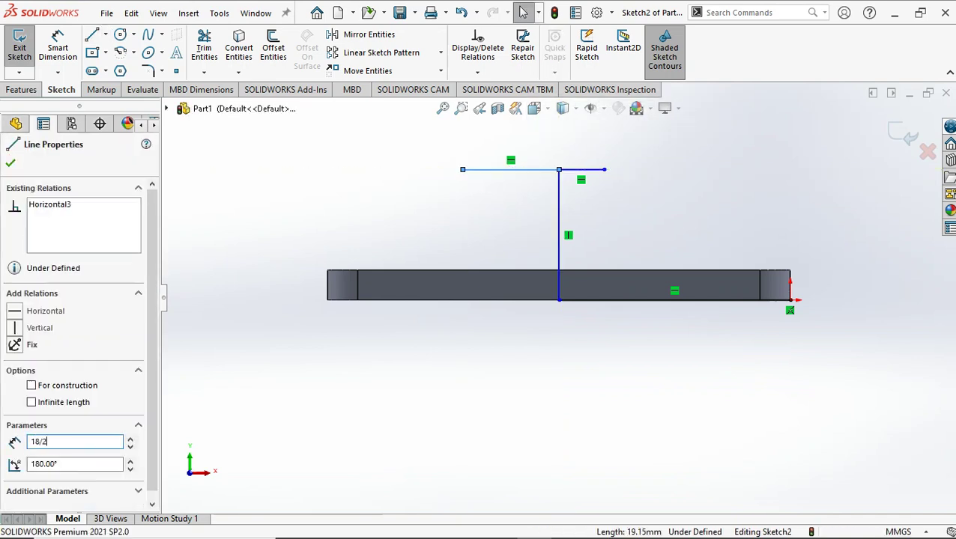
{"action": "key", "text": "Return"}
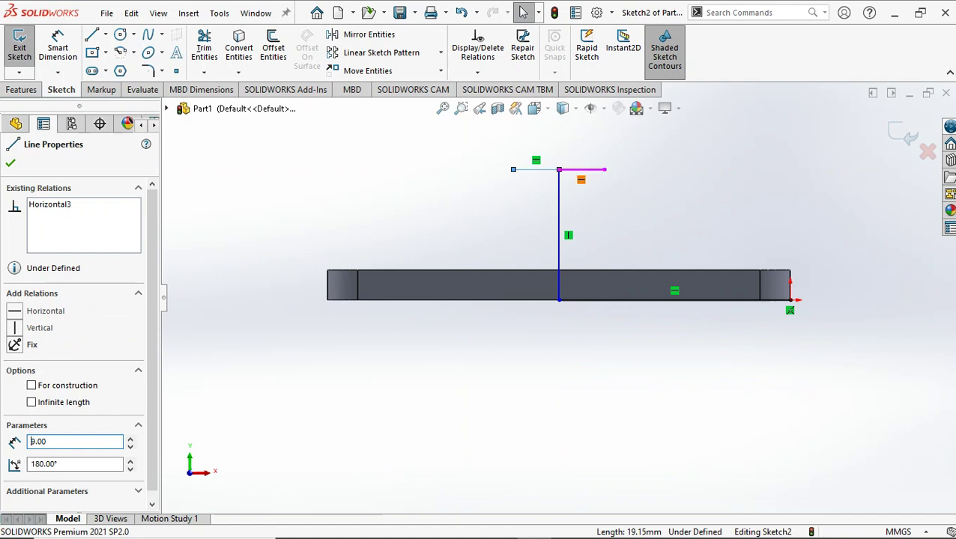
{"action": "left_click", "coordinate": [580, 169]}
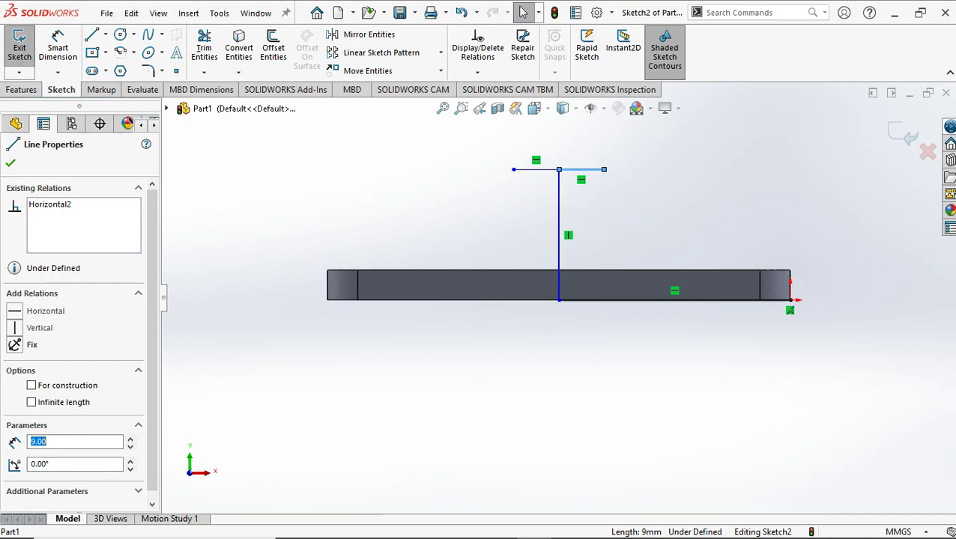
{"action": "left_click", "coordinate": [47, 441]}
{"action": "type", "text": "+6"}
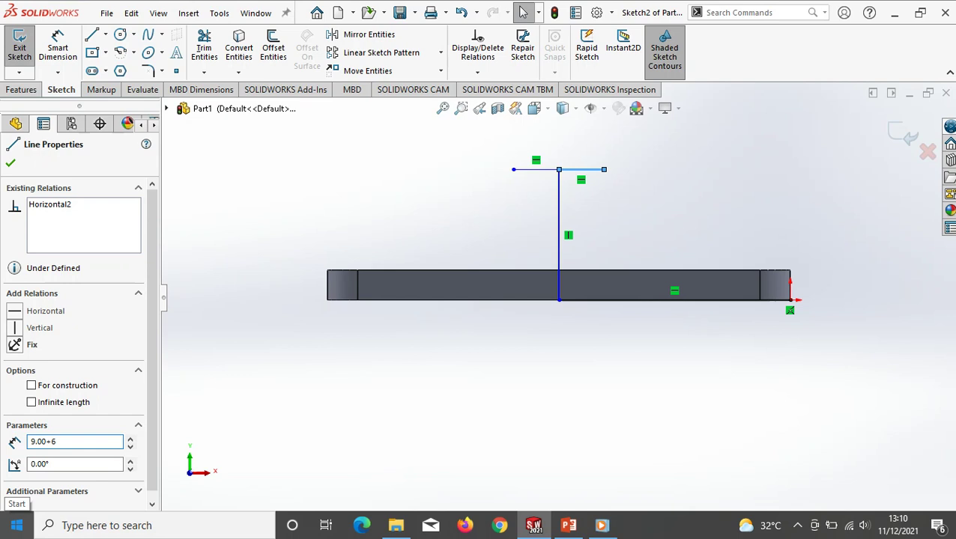
{"action": "key", "text": "Return"}
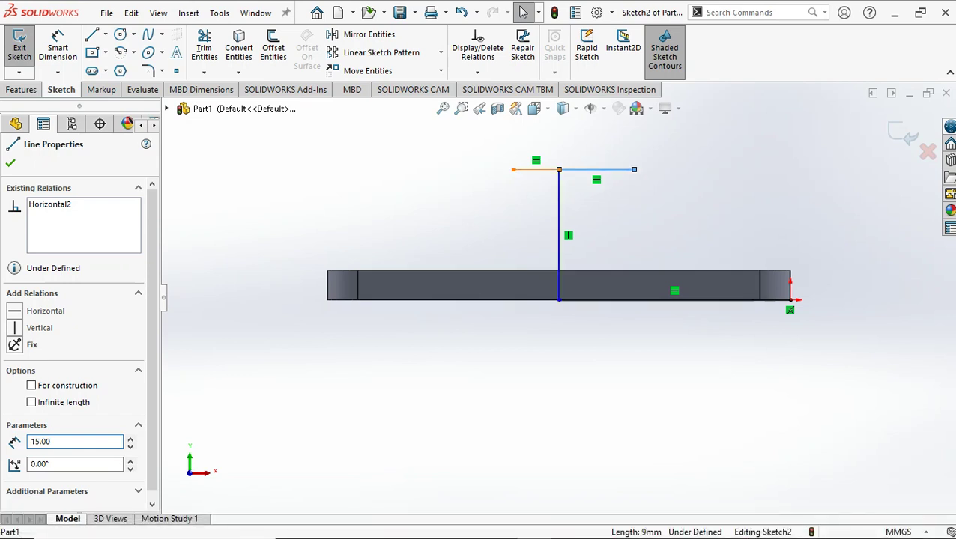
Lengthen the left top line to 15 mm (9.00+6) as well.
{"action": "left_click", "coordinate": [532, 169]}
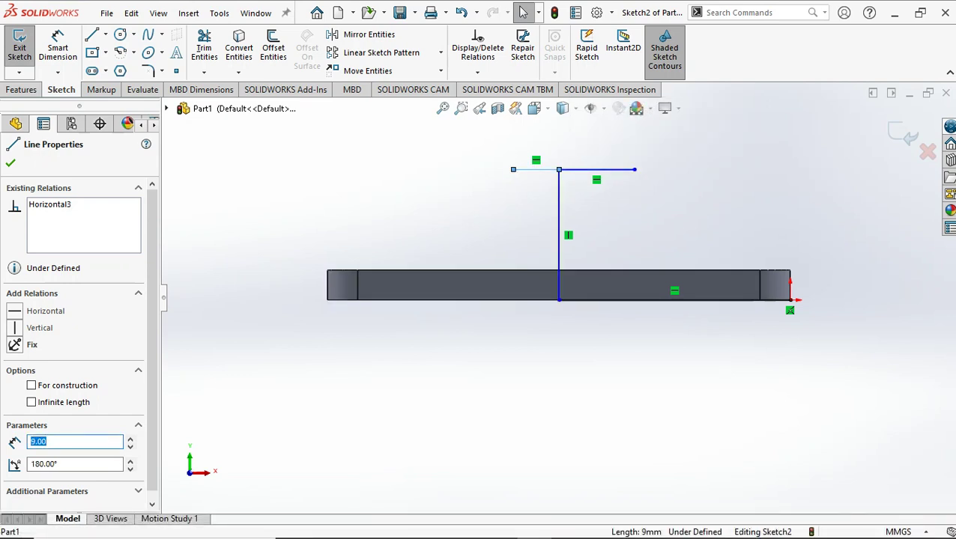
{"action": "left_click", "coordinate": [46, 441]}
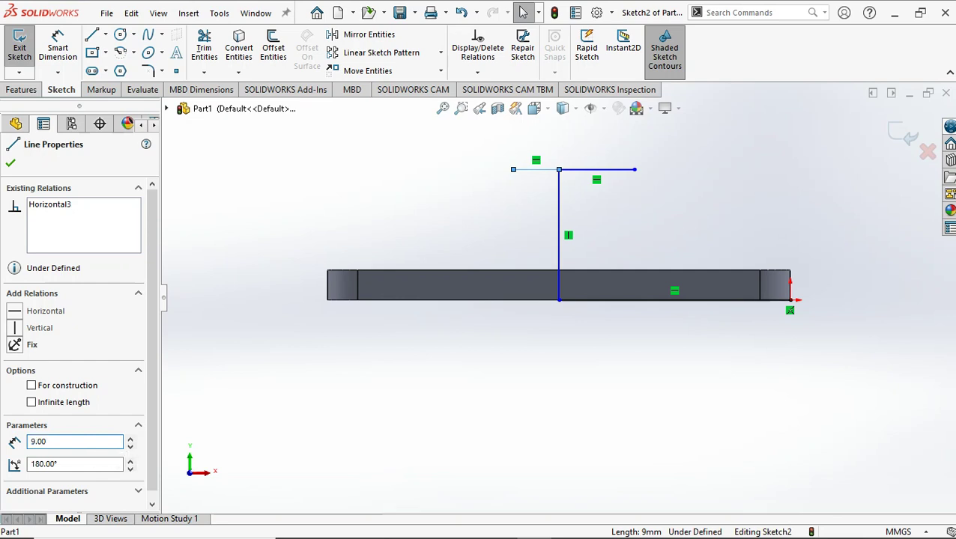
{"action": "type", "text": "6"}
{"action": "key", "text": "BackSpace"}
{"action": "key", "text": "BackSpace"}
{"action": "type", "text": "+6"}
{"action": "key", "text": "Return"}
{"action": "left_click", "coordinate": [92, 35]}
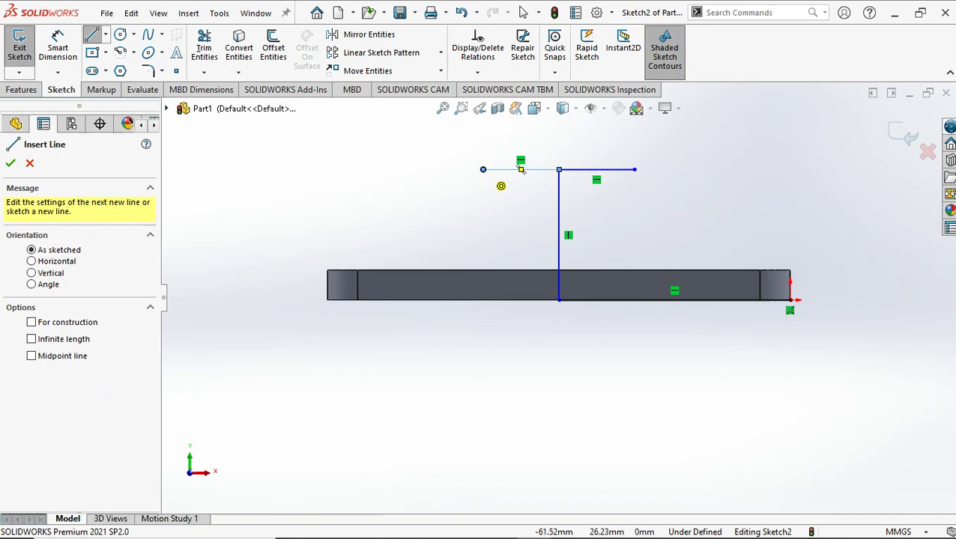
Draw the block's left vertical, resized from 30 to 28 mm, and a right vertical to the plate edge.
{"action": "left_click", "coordinate": [482, 170]}
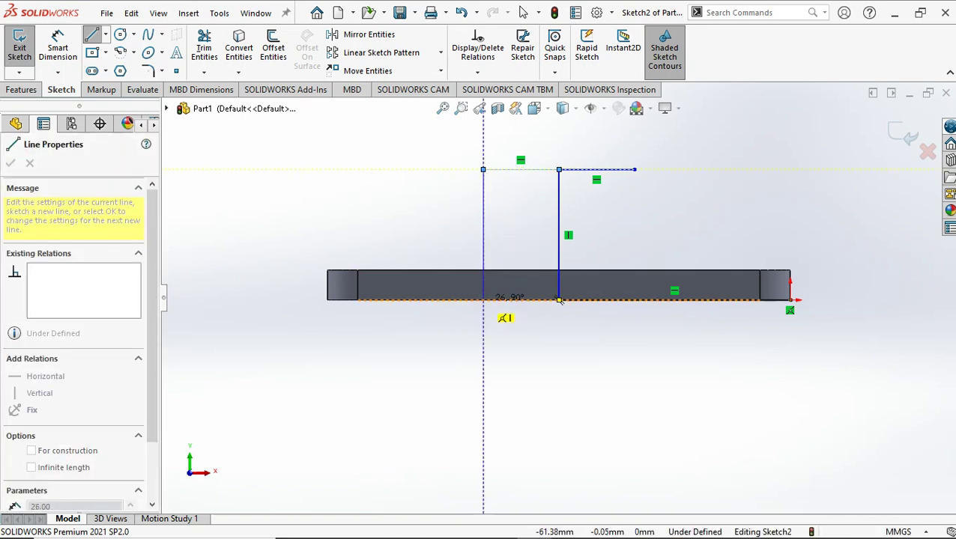
{"action": "left_click", "coordinate": [482, 313]}
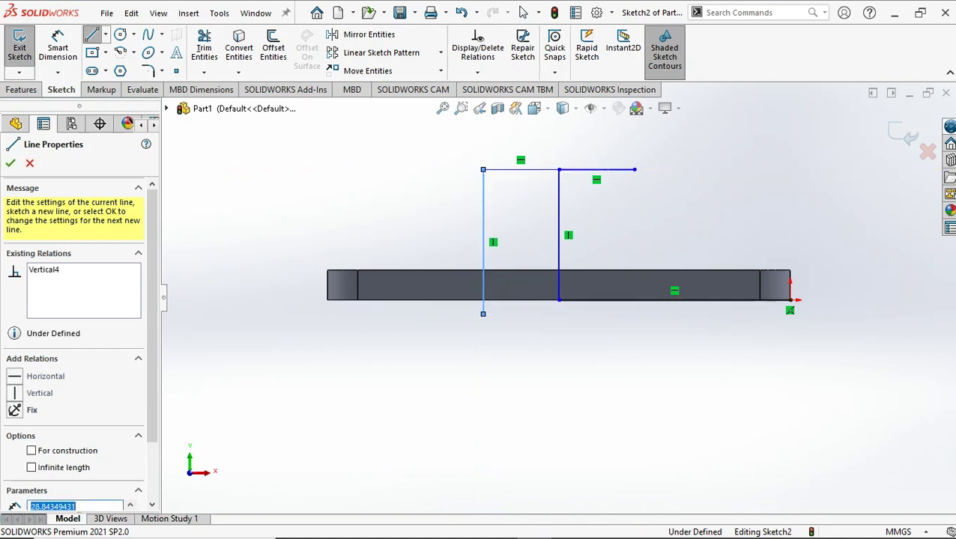
{"action": "type", "text": "30"}
{"action": "key", "text": "Return"}
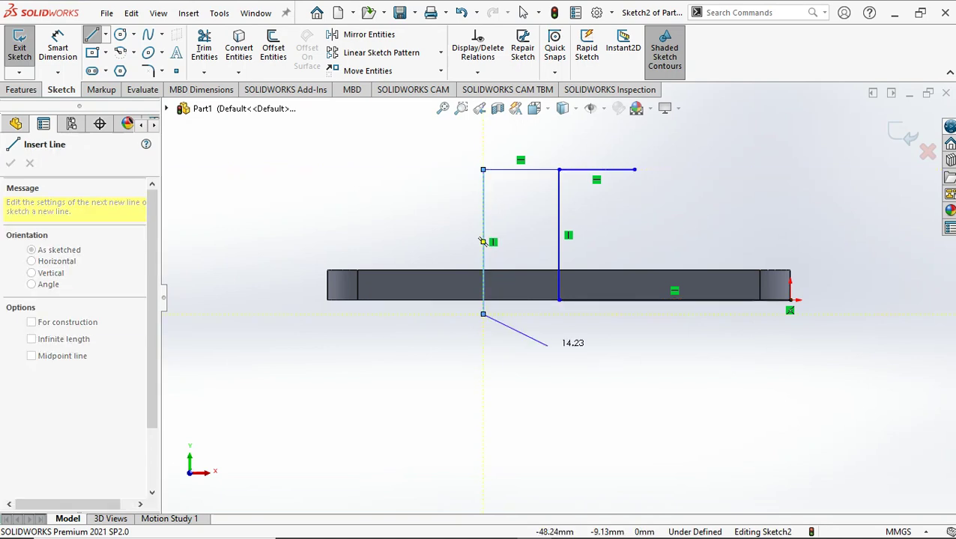
{"action": "key", "text": "Escape"}
{"action": "left_click", "coordinate": [483, 239]}
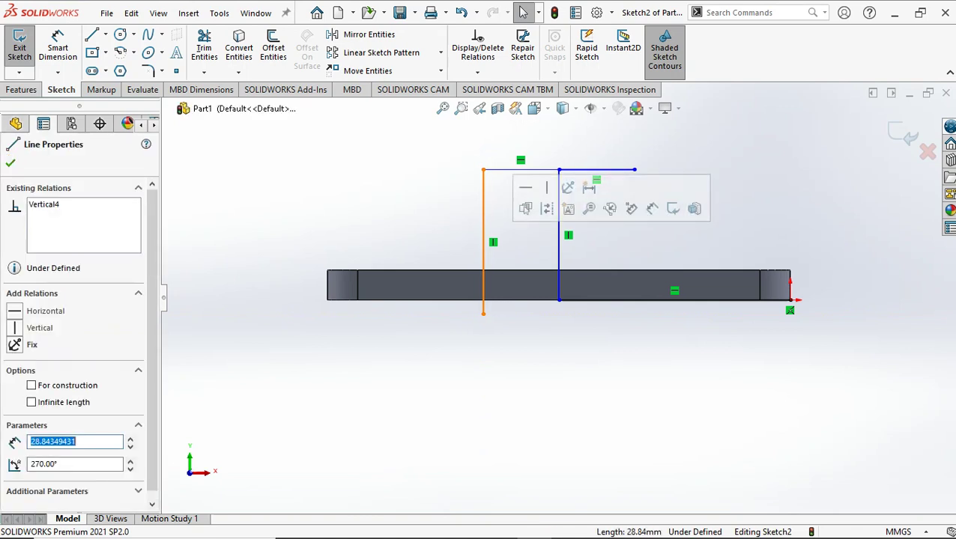
{"action": "type", "text": "28"}
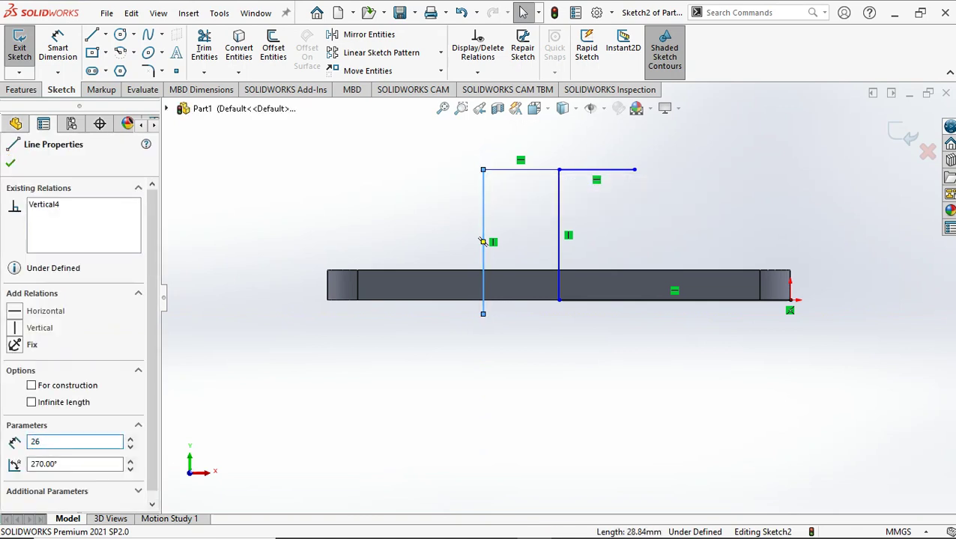
{"action": "key", "text": "Return"}
{"action": "left_click", "coordinate": [92, 34]}
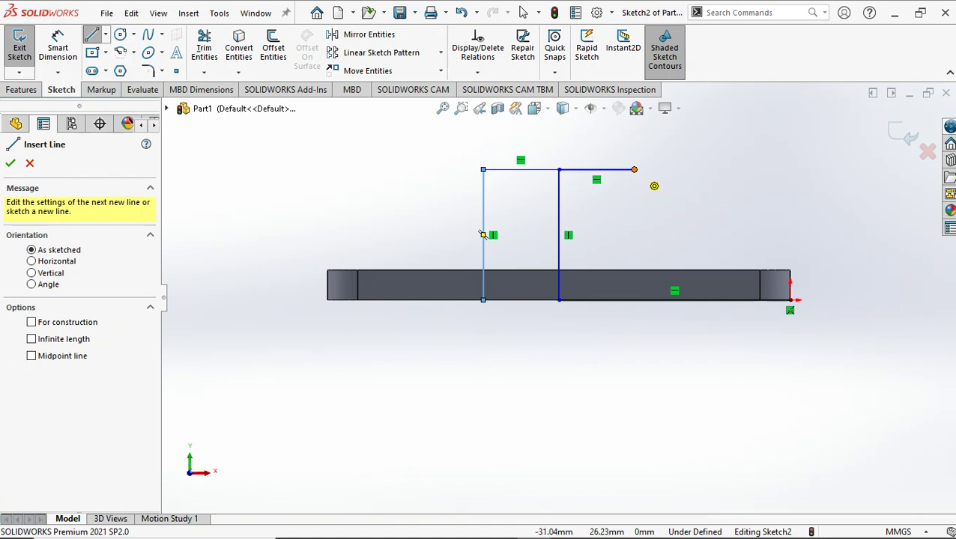
{"action": "left_click", "coordinate": [633, 169]}
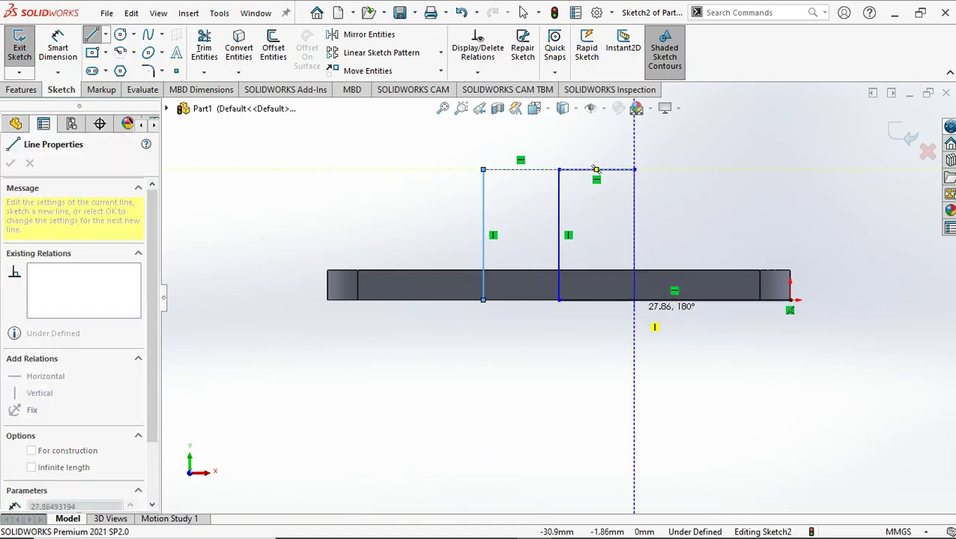
{"action": "left_click", "coordinate": [634, 309]}
{"action": "key", "text": "Escape"}
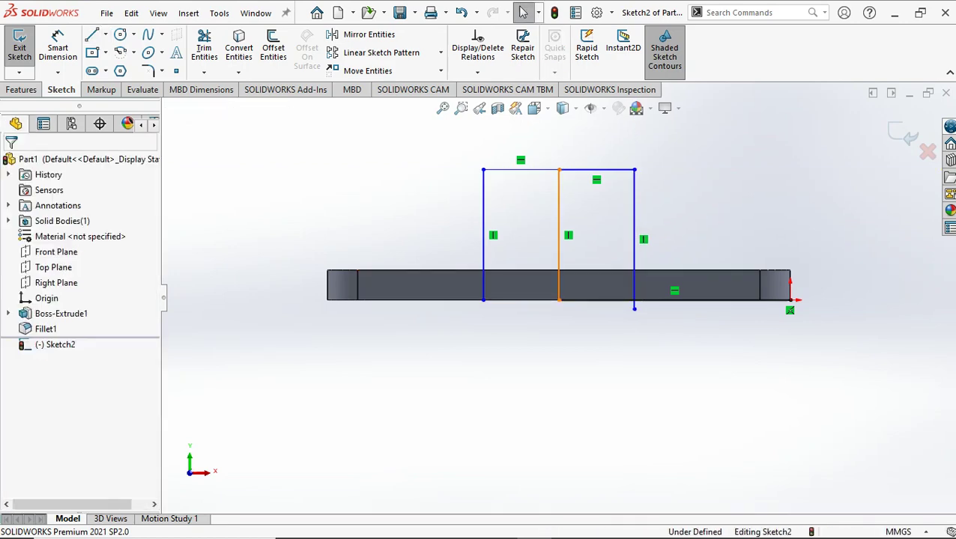
Delete the middle vertical line and both old top segments.
{"action": "left_click", "coordinate": [559, 225]}
{"action": "key", "text": "Delete"}
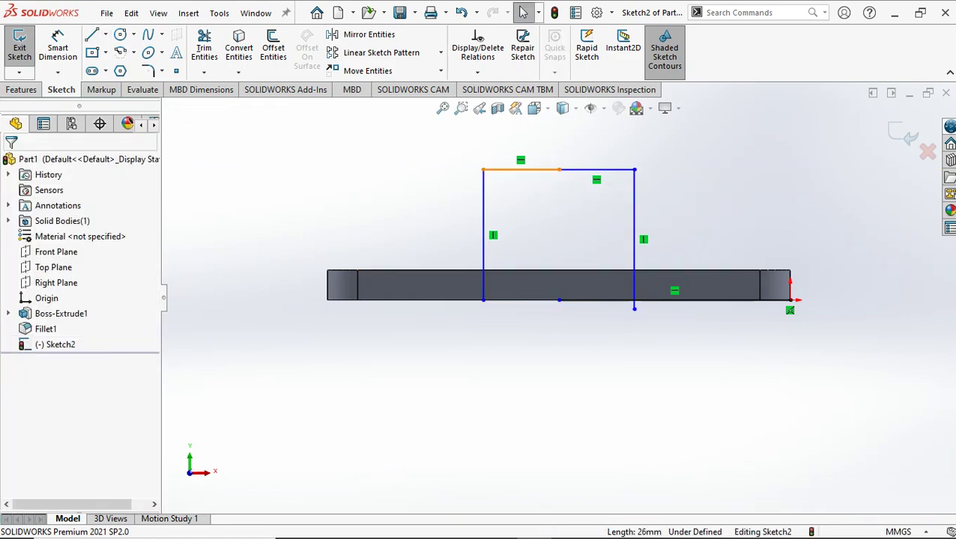
{"action": "left_click", "coordinate": [525, 170]}
{"action": "key", "text": "Delete"}
{"action": "left_click", "coordinate": [599, 170]}
{"action": "key", "text": "Delete"}
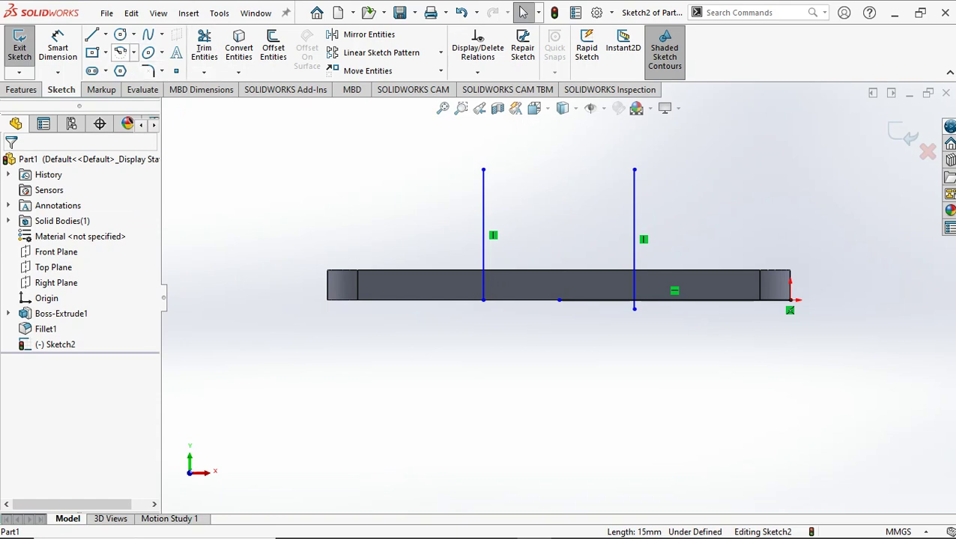
Draw a single 30 mm top line joining the tops of the two verticals.
{"action": "left_click", "coordinate": [91, 34]}
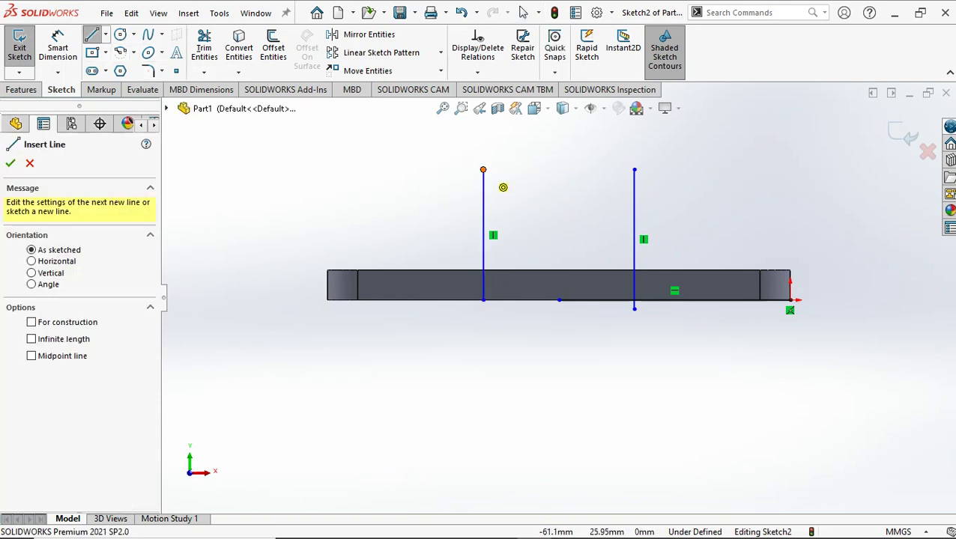
{"action": "left_click", "coordinate": [483, 170]}
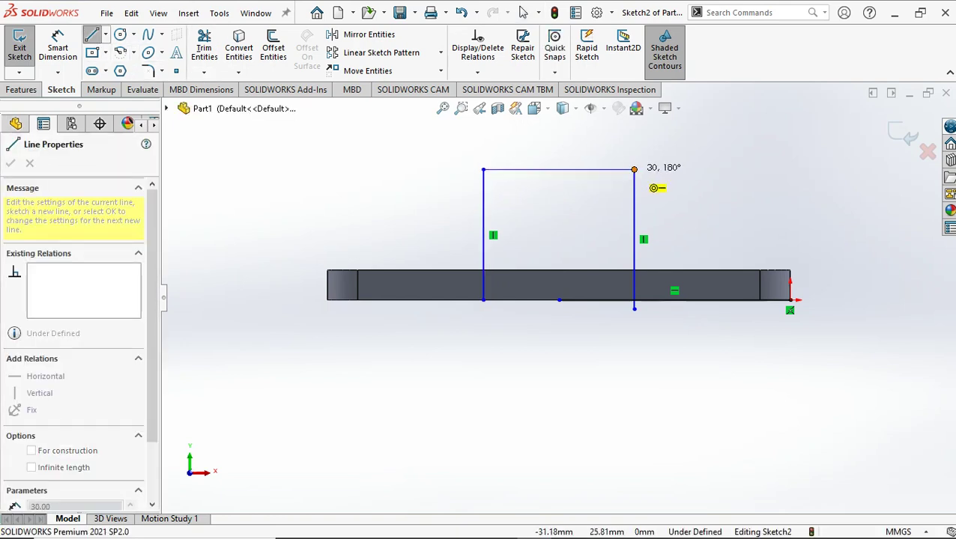
{"action": "left_click", "coordinate": [634, 170]}
{"action": "right_click", "coordinate": [634, 170]}
{"action": "left_click", "coordinate": [651, 182]}
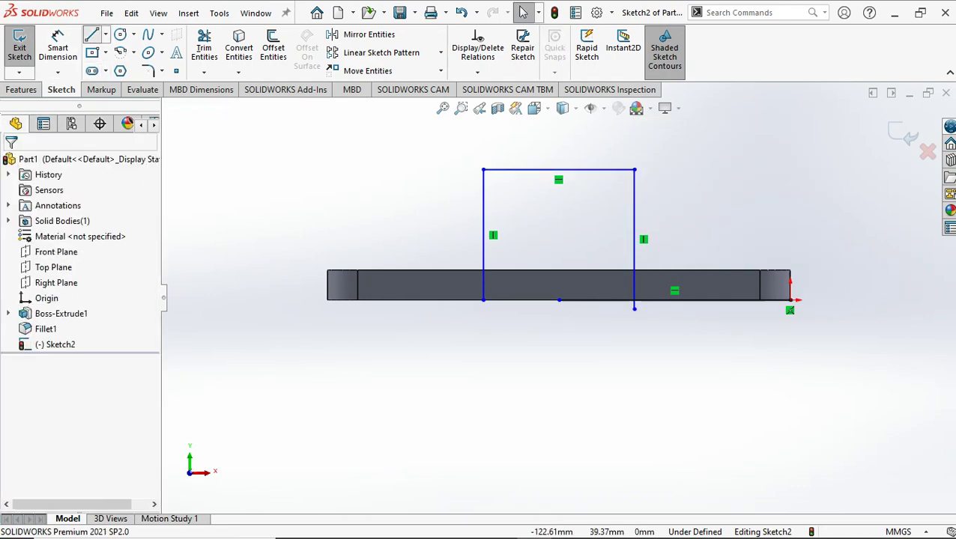
{"action": "left_click", "coordinate": [91, 35]}
{"action": "key", "text": "Escape"}
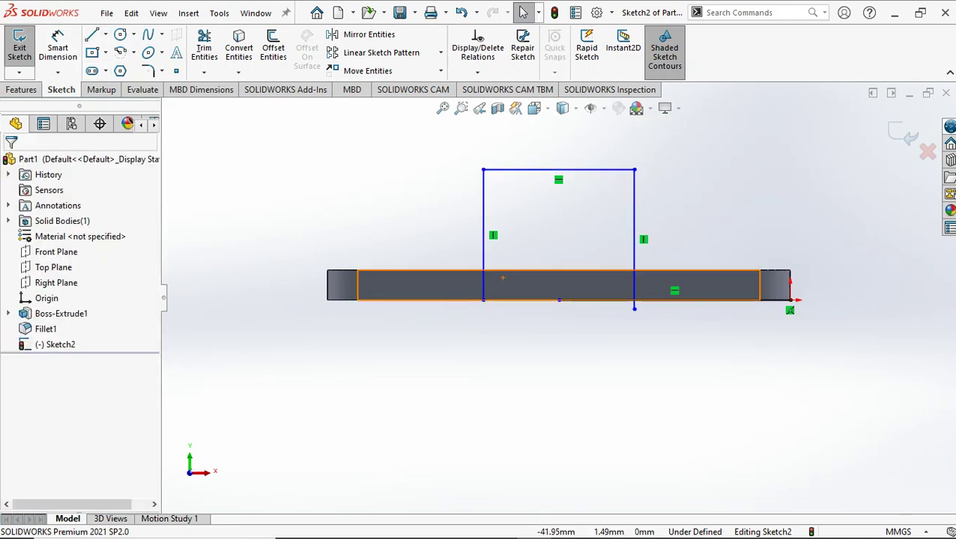
Trim the bottom segment right of the block, draw the bottom line between its corners, and exit the sketch.
{"action": "left_click", "coordinate": [203, 47]}
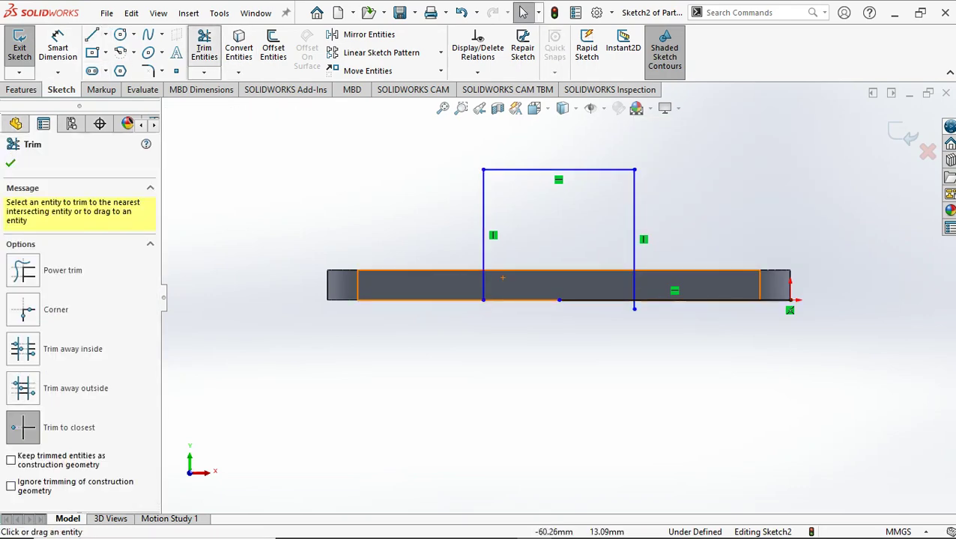
{"action": "left_click", "coordinate": [596, 300]}
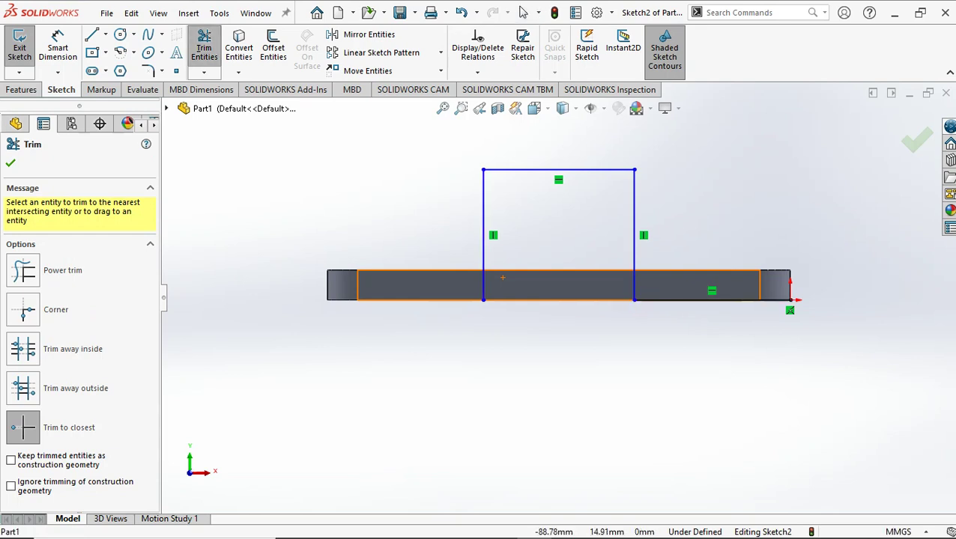
{"action": "left_click", "coordinate": [92, 36]}
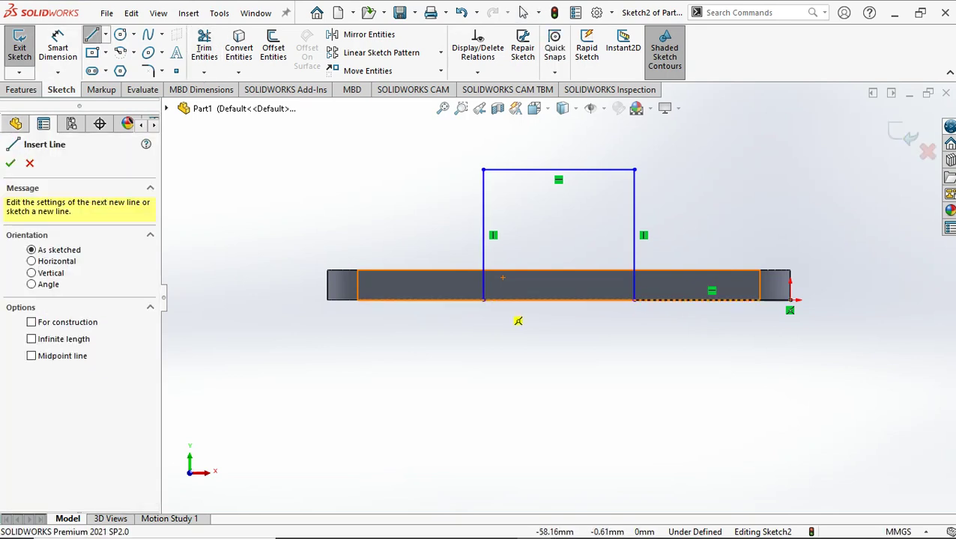
{"action": "left_click", "coordinate": [484, 300]}
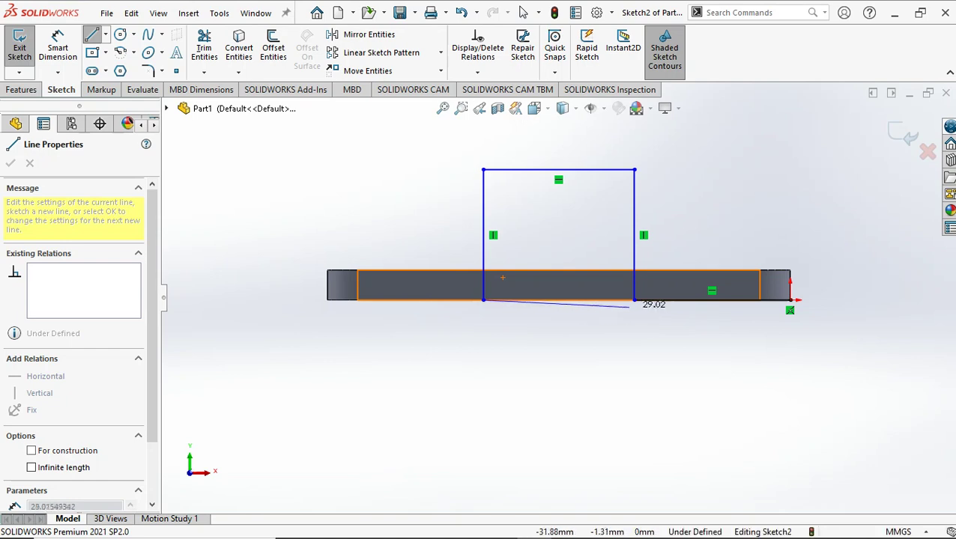
{"action": "left_click", "coordinate": [634, 301]}
{"action": "right_click", "coordinate": [636, 302]}
{"action": "left_click", "coordinate": [661, 312]}
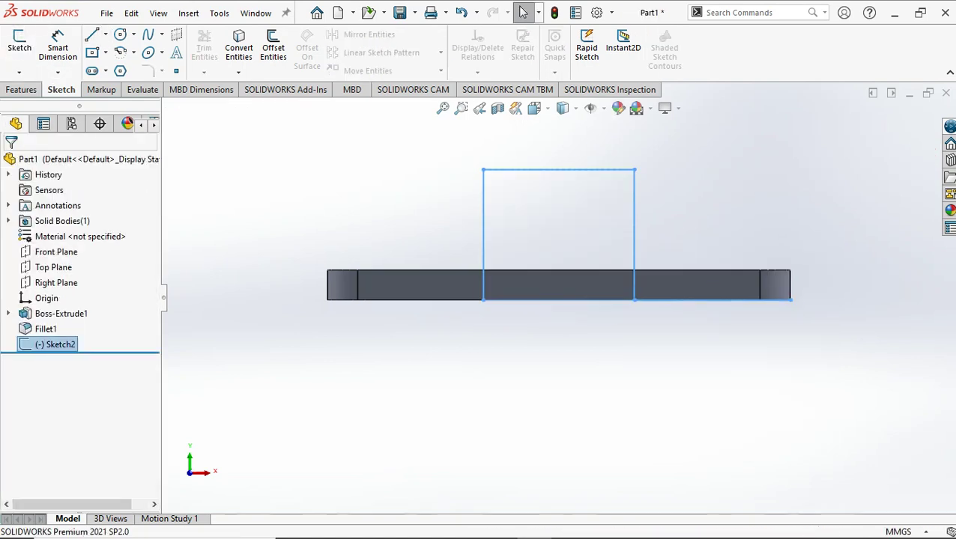
Switch to isometric view, then start and cancel an Extruded Boss/Base.
{"action": "left_click", "coordinate": [534, 108]}
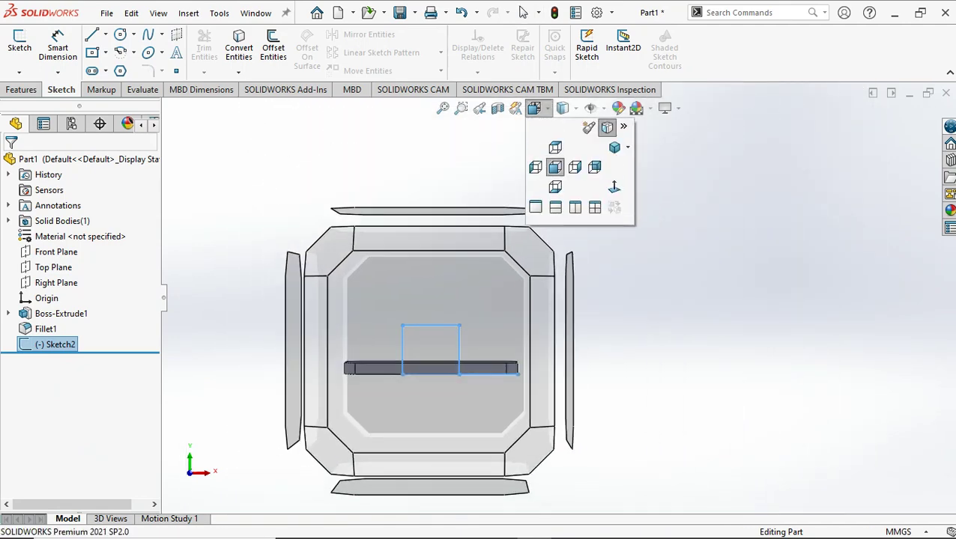
{"action": "left_click", "coordinate": [607, 127]}
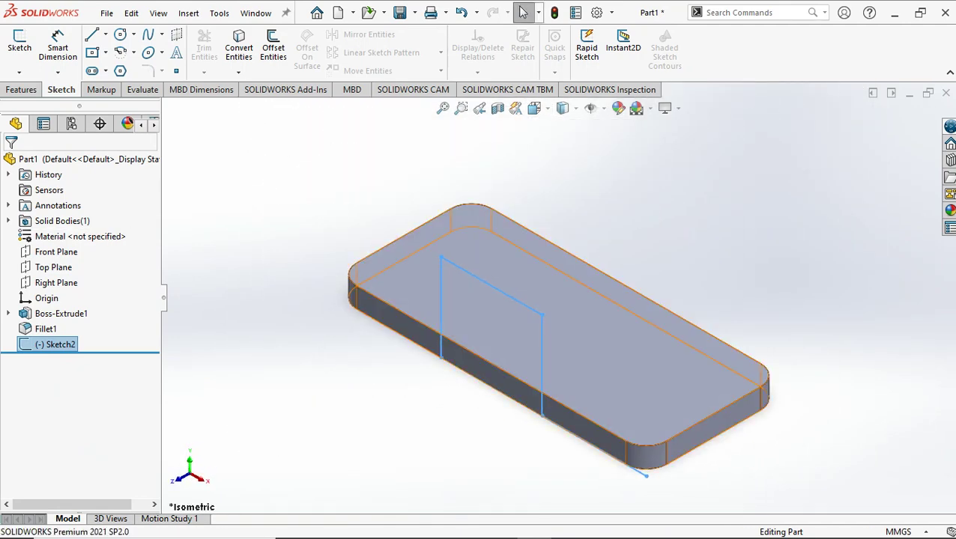
{"action": "left_click", "coordinate": [21, 89]}
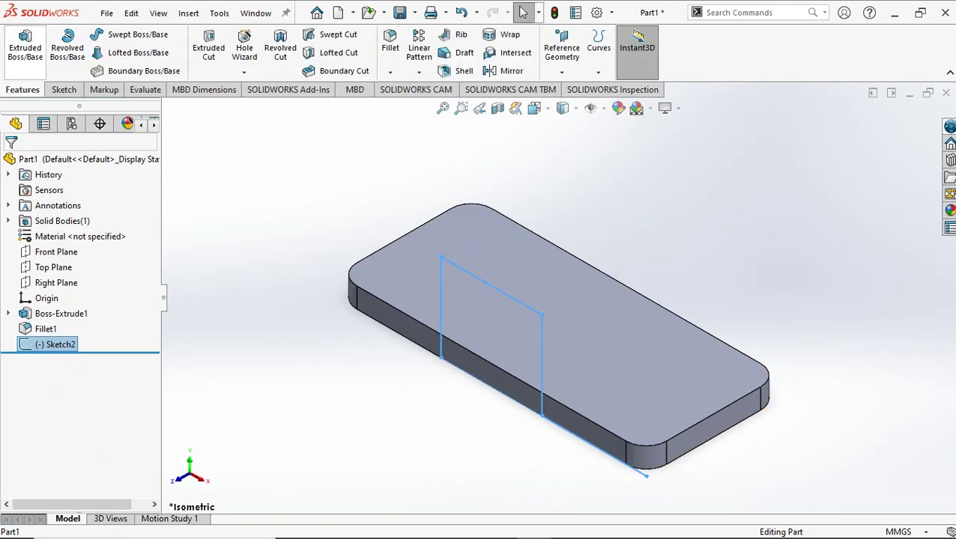
{"action": "left_click", "coordinate": [25, 47]}
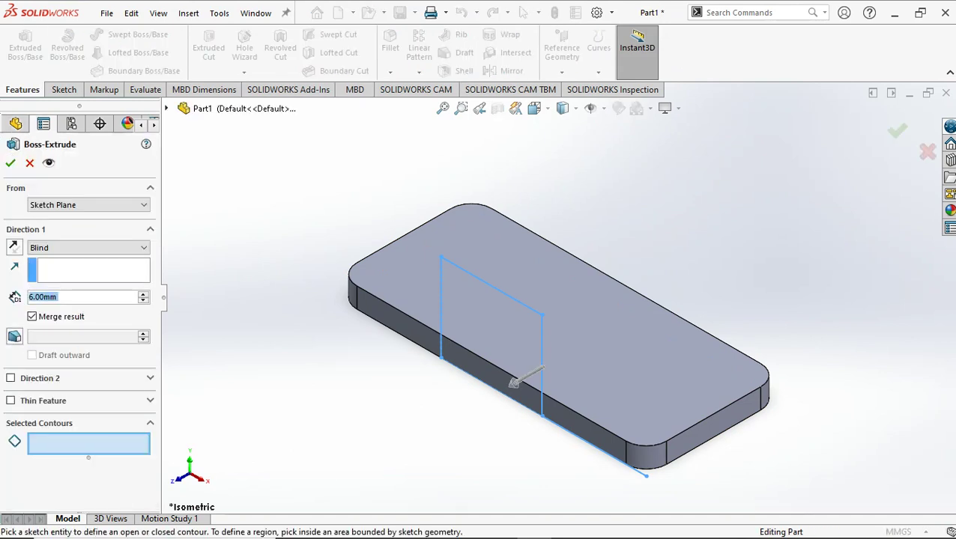
{"action": "left_click", "coordinate": [30, 163]}
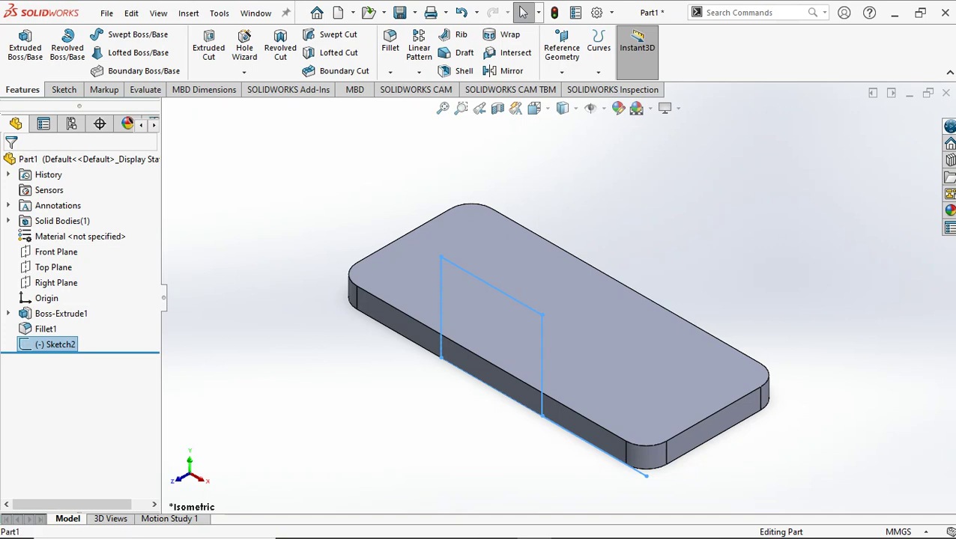
Edit Sketch2, delete the stray bottom line right of the block, and exit the sketch.
{"action": "right_click", "coordinate": [45, 344]}
{"action": "left_click", "coordinate": [72, 202]}
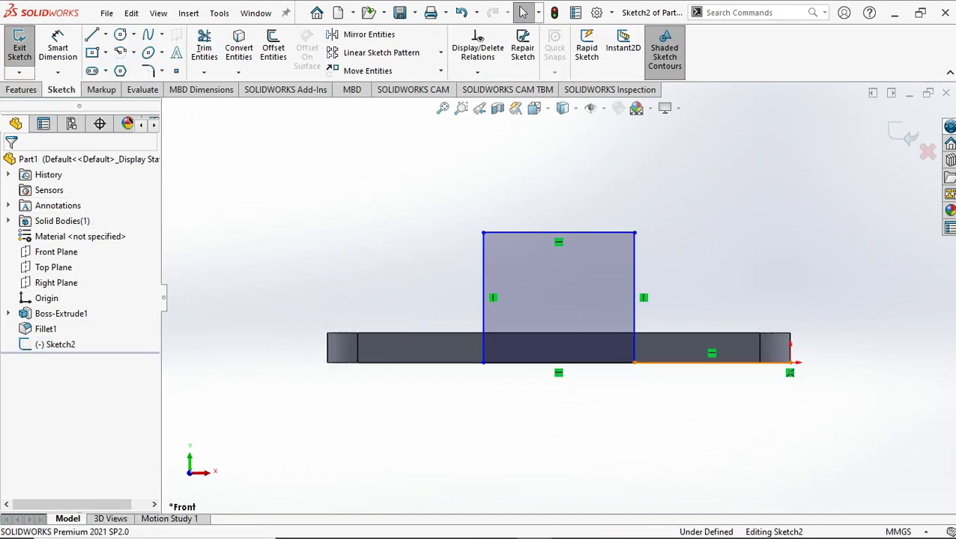
{"action": "left_click", "coordinate": [696, 363]}
{"action": "key", "text": "Delete"}
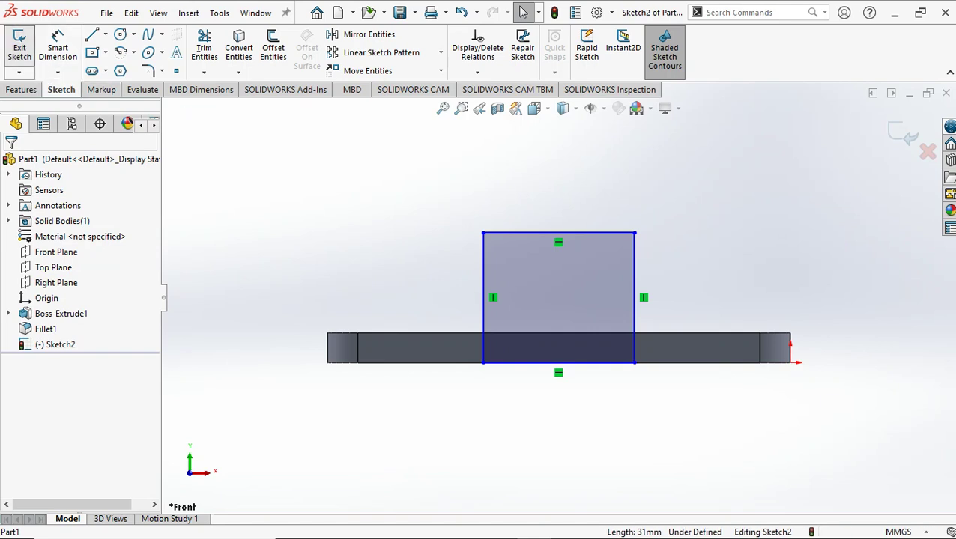
{"action": "key", "text": "ctrl+b"}
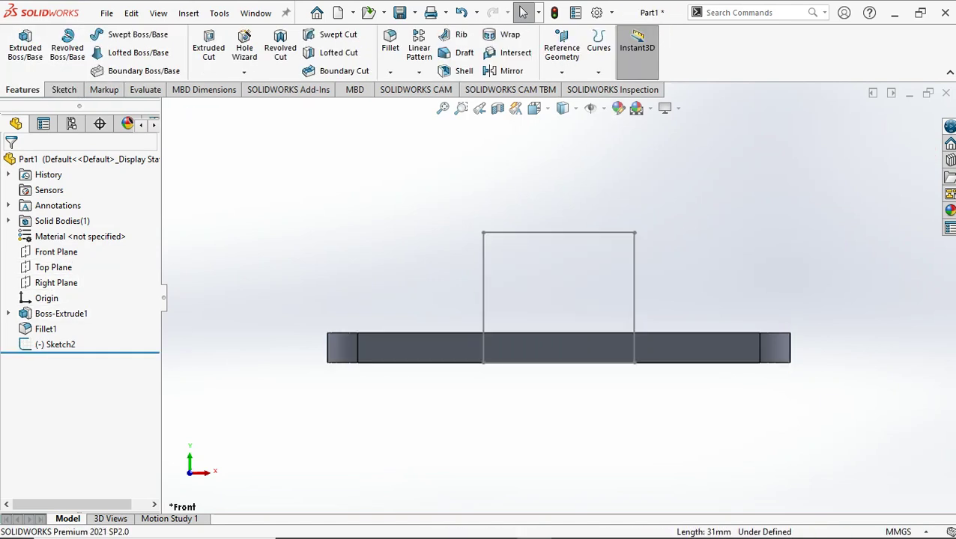
Switch to the isometric view and start a boss extrude using Sketch2 as the profile.
{"action": "left_click", "coordinate": [534, 108]}
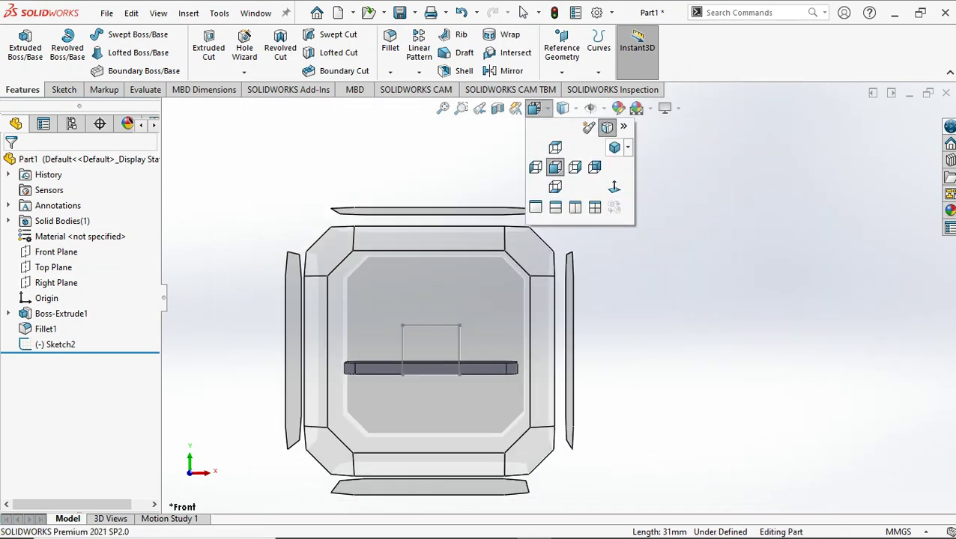
{"action": "left_click", "coordinate": [614, 147]}
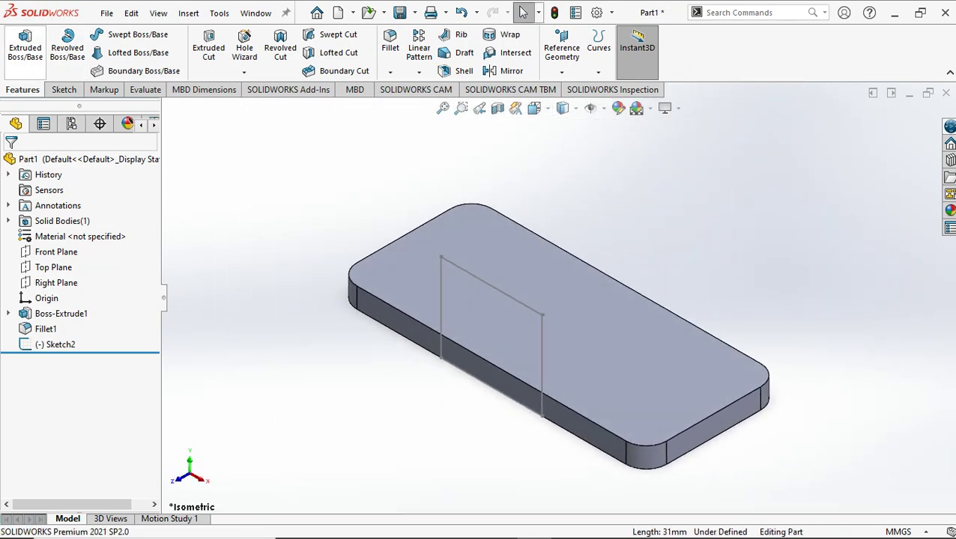
{"action": "left_click", "coordinate": [25, 47]}
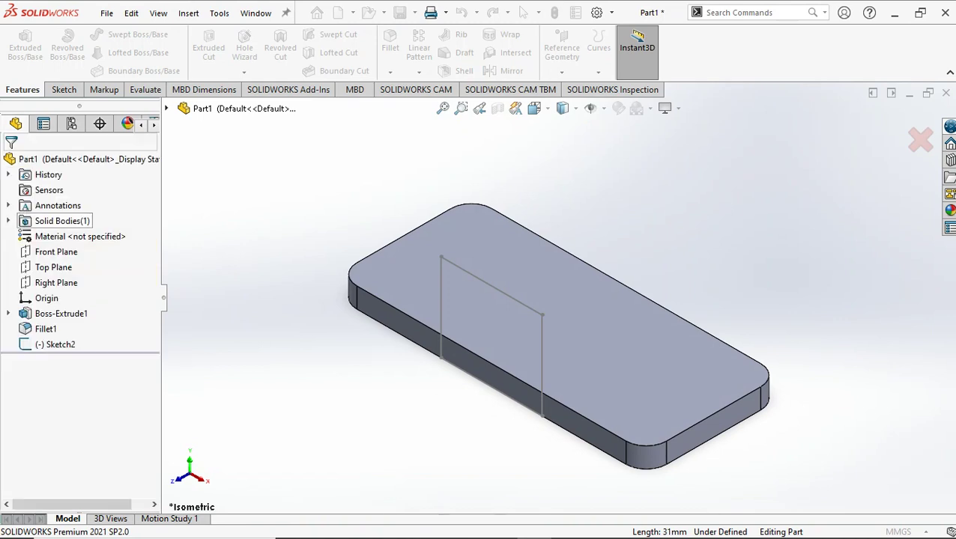
{"action": "left_click", "coordinate": [55, 345]}
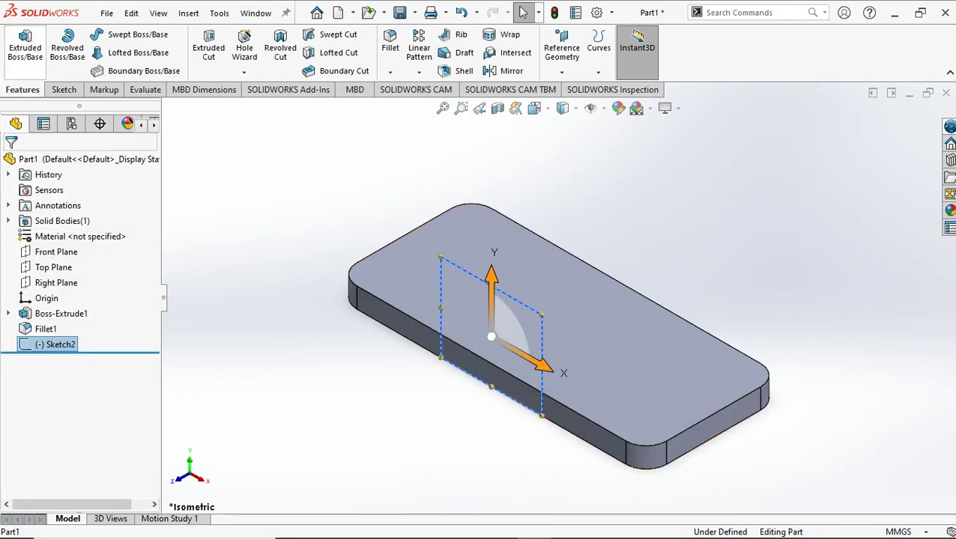
Extrude Sketch2 in the reversed direction with Through All to create Boss-Extrude2.
{"action": "left_click", "coordinate": [25, 47]}
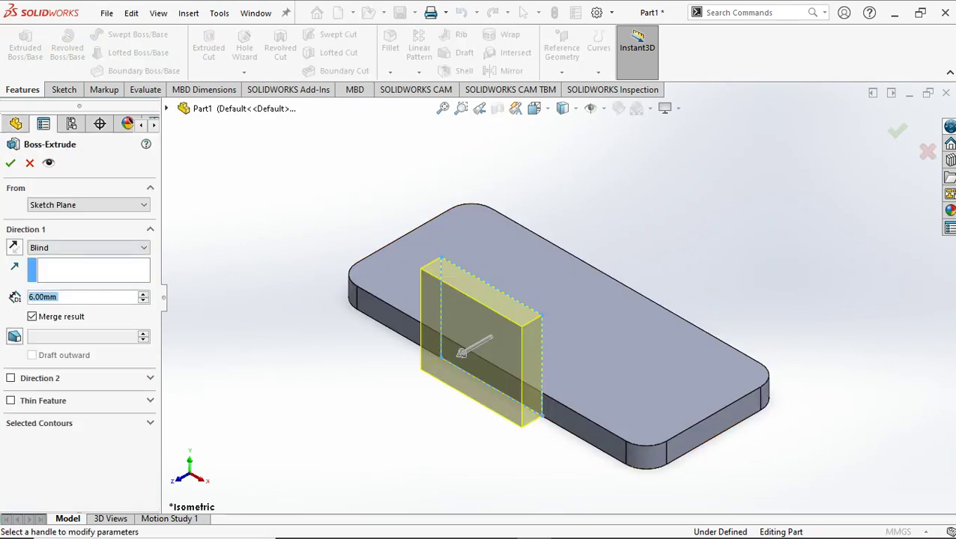
{"action": "left_click", "coordinate": [14, 247]}
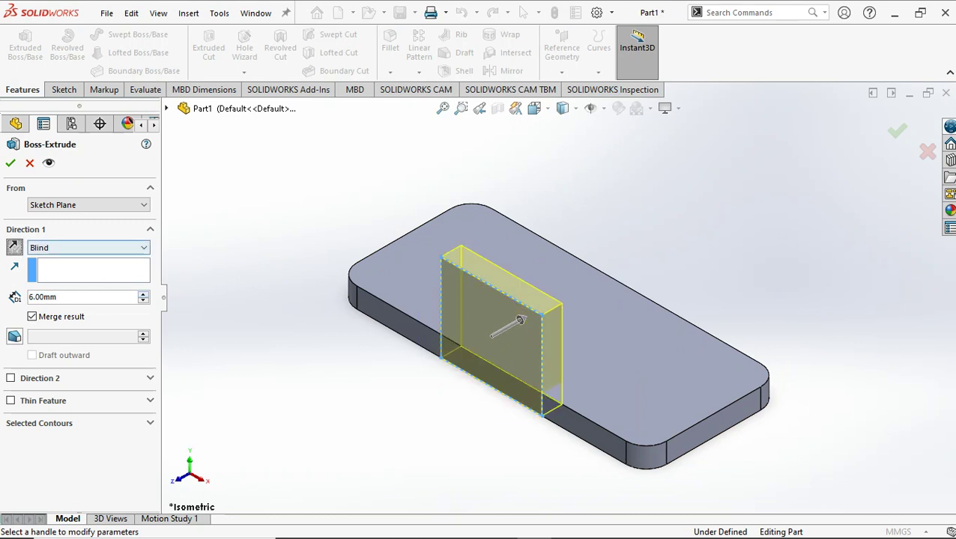
{"action": "left_click", "coordinate": [89, 247]}
{"action": "left_click", "coordinate": [52, 267]}
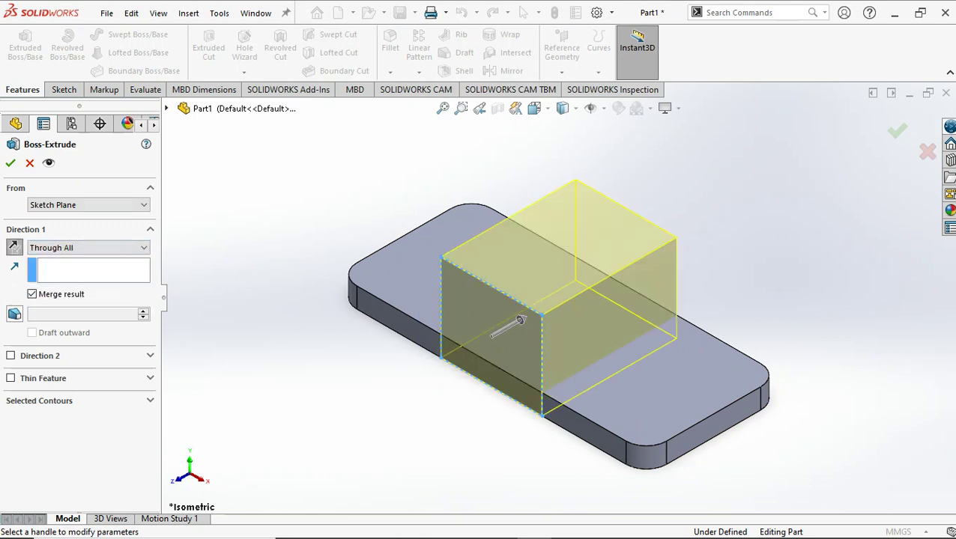
{"action": "left_click", "coordinate": [10, 163]}
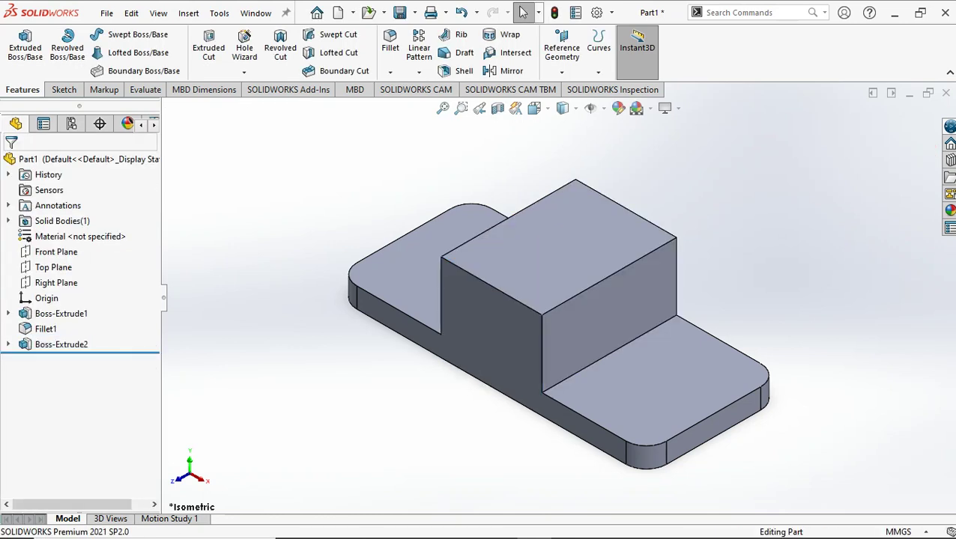
Sketch on the front face a 46 mm (92/2) line along the bottom edge from the right corner.
{"action": "left_click", "coordinate": [483, 350]}
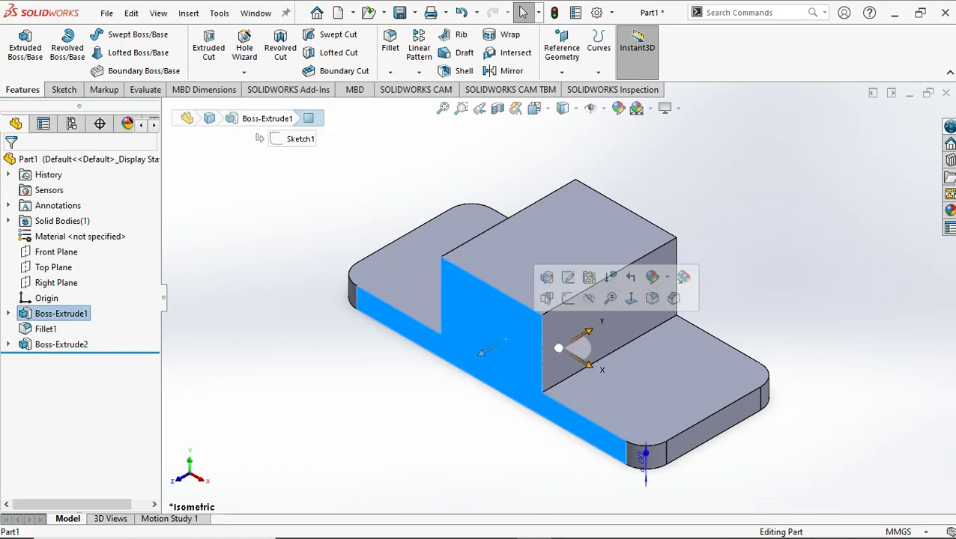
{"action": "left_click", "coordinate": [64, 89]}
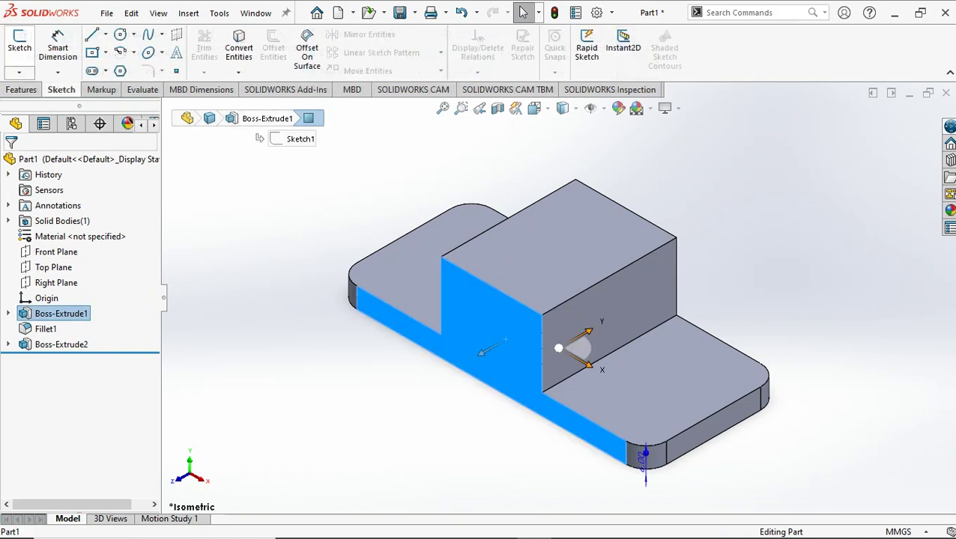
{"action": "left_click", "coordinate": [91, 34]}
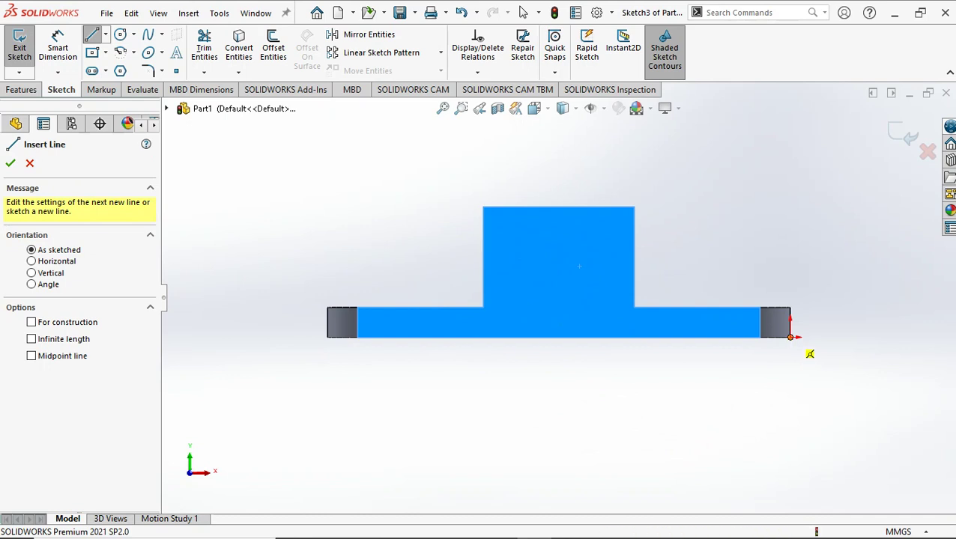
{"action": "left_click", "coordinate": [790, 337]}
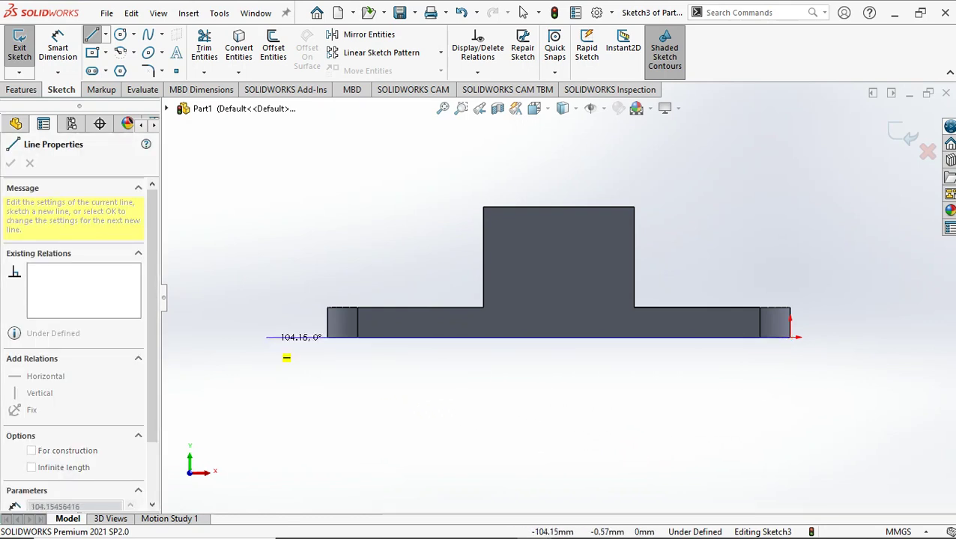
{"action": "double_click", "coordinate": [267, 337]}
{"action": "type", "text": "92/2"}
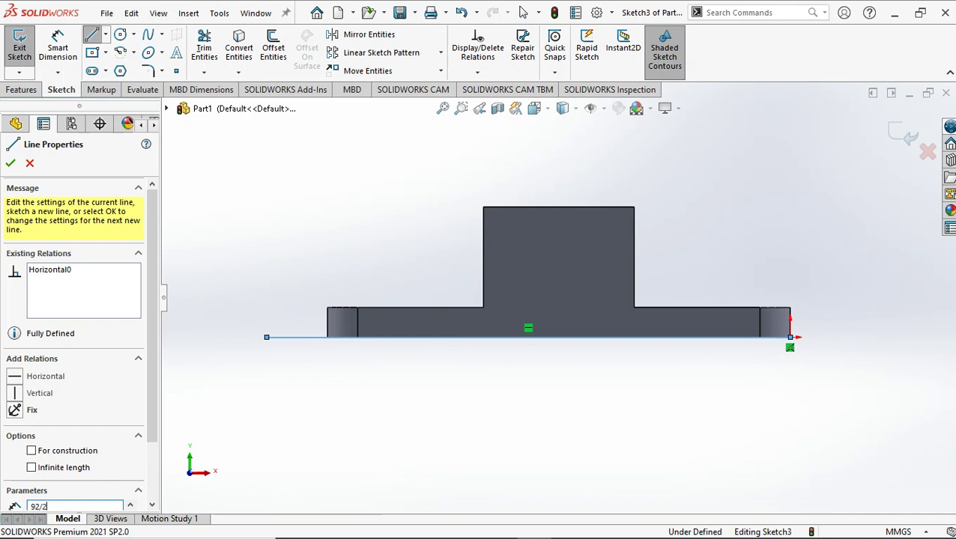
{"action": "key", "text": "Return"}
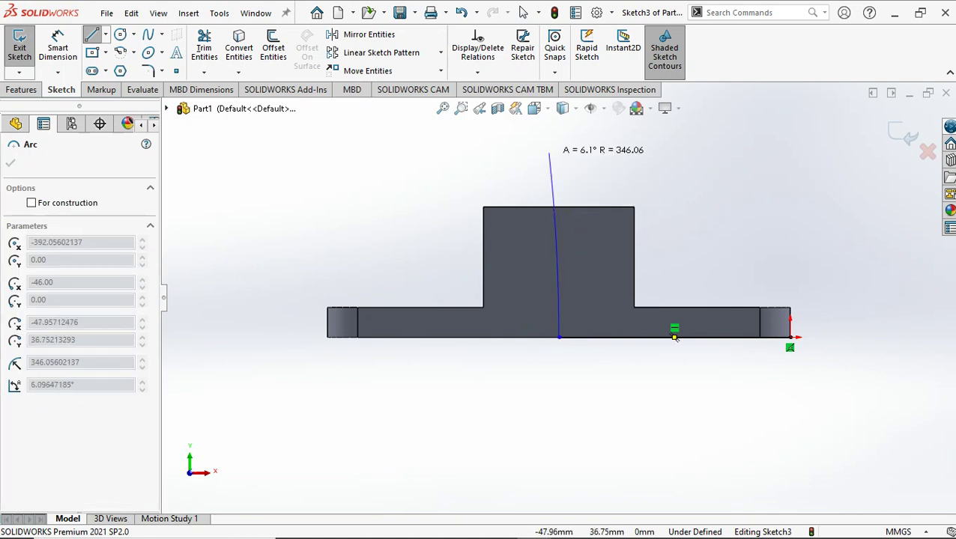
{"action": "key", "text": "Escape"}
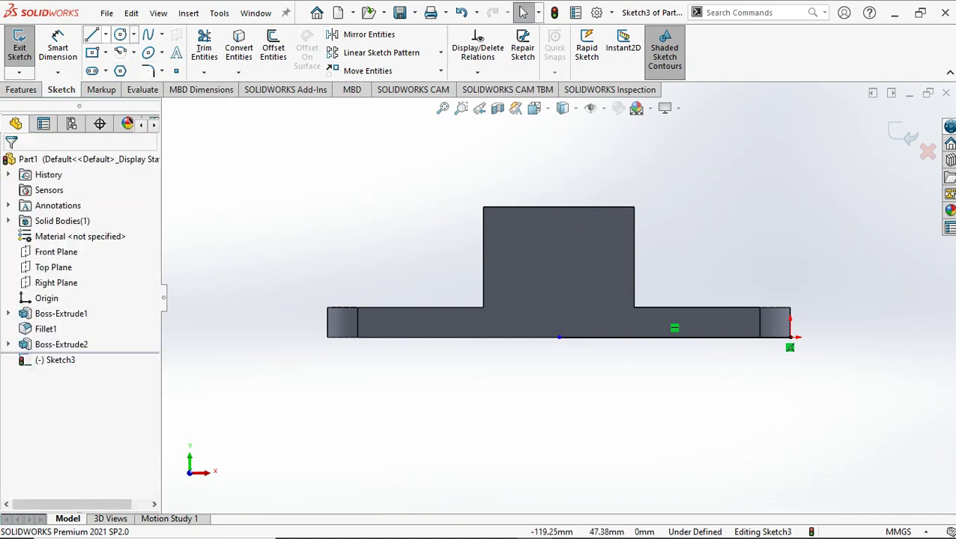
Draw a vertical centre line from the bottom edge midpoint and set it to 20 mm (26-6).
{"action": "key", "text": "l"}
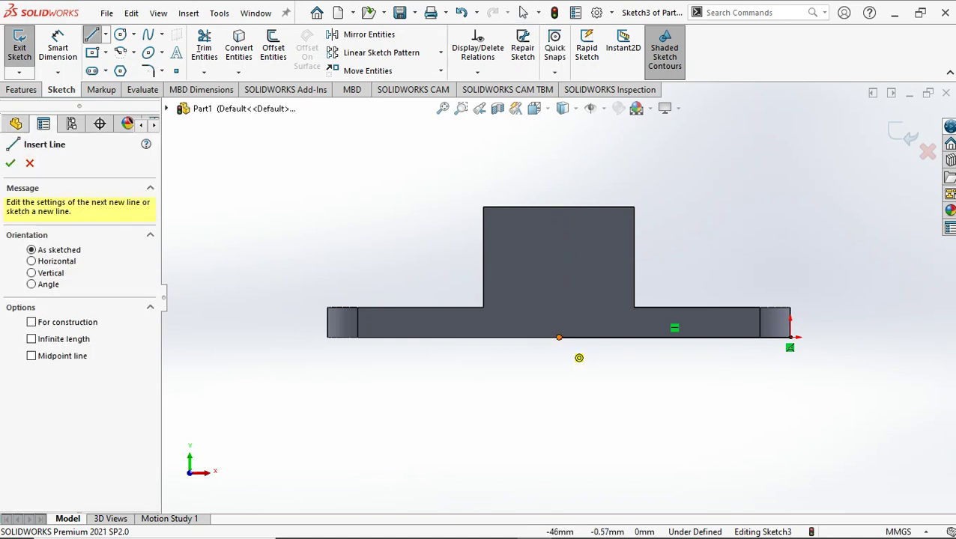
{"action": "left_click", "coordinate": [559, 338]}
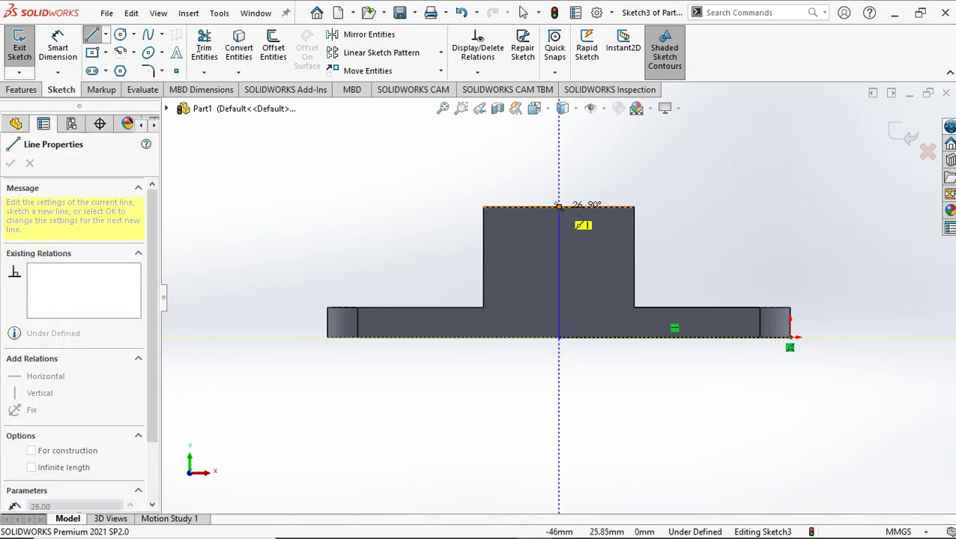
{"action": "left_click", "coordinate": [558, 173]}
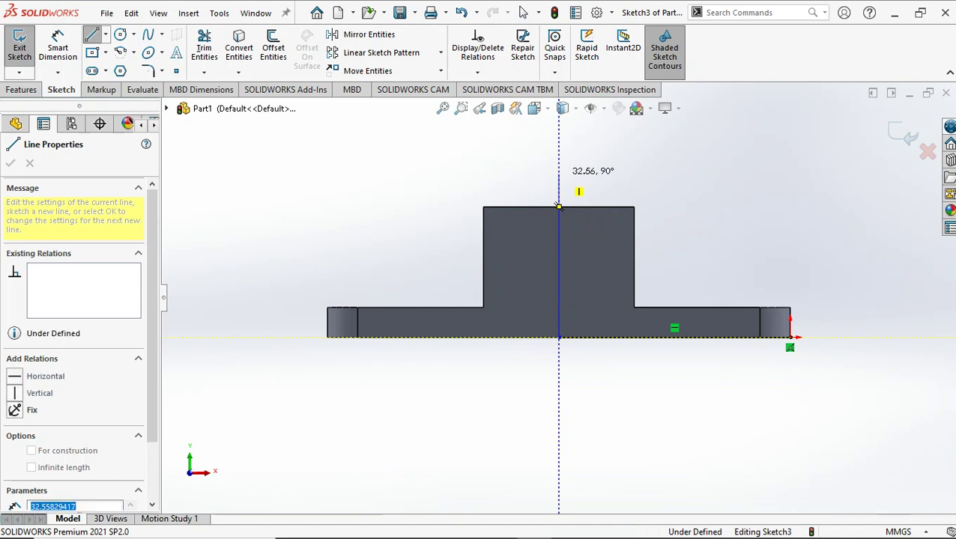
{"action": "key", "text": "Escape"}
{"action": "type", "text": "26-6"}
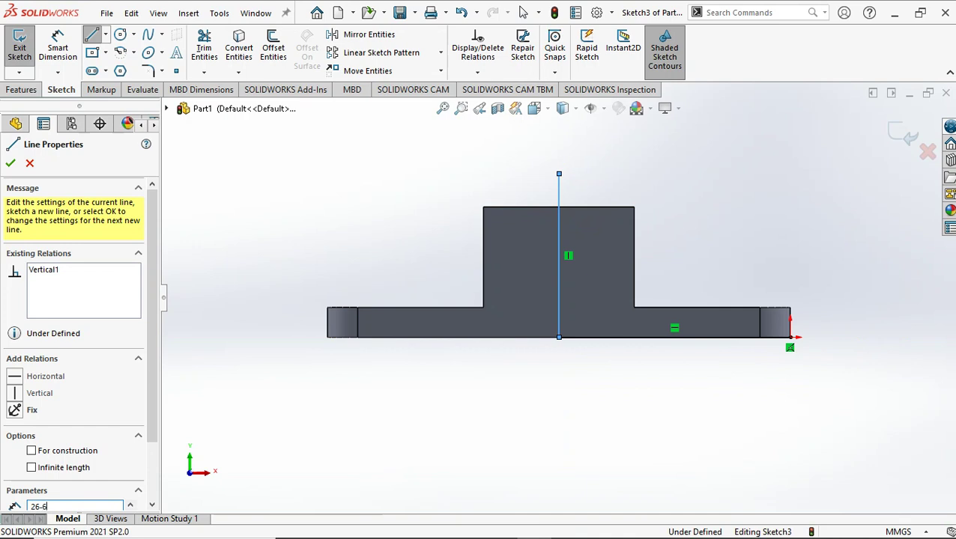
{"action": "key", "text": "Return"}
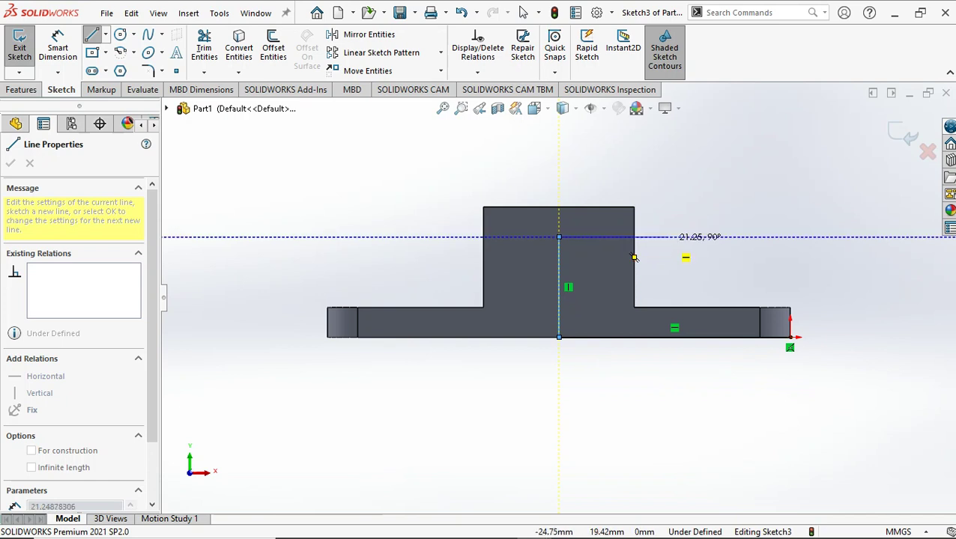
Add horizontal top lines to the right and left of the centre line's top end.
{"action": "left_click", "coordinate": [665, 236]}
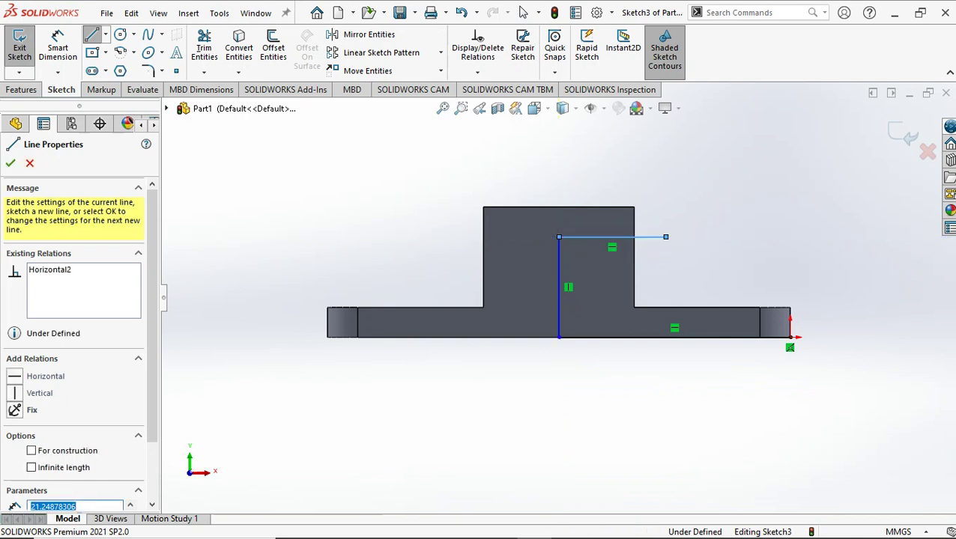
{"action": "type", "text": "15-9"}
{"action": "key", "text": "Return"}
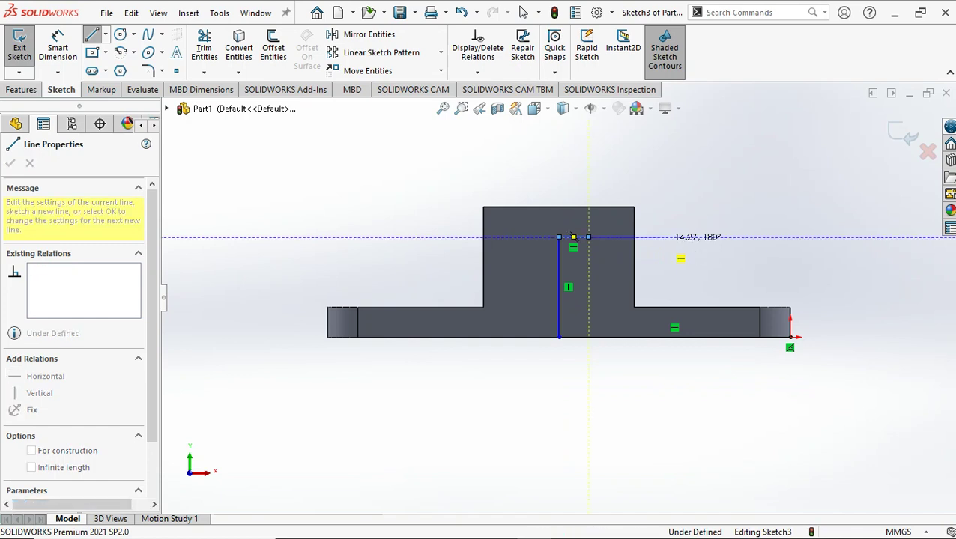
{"action": "left_click", "coordinate": [523, 13]}
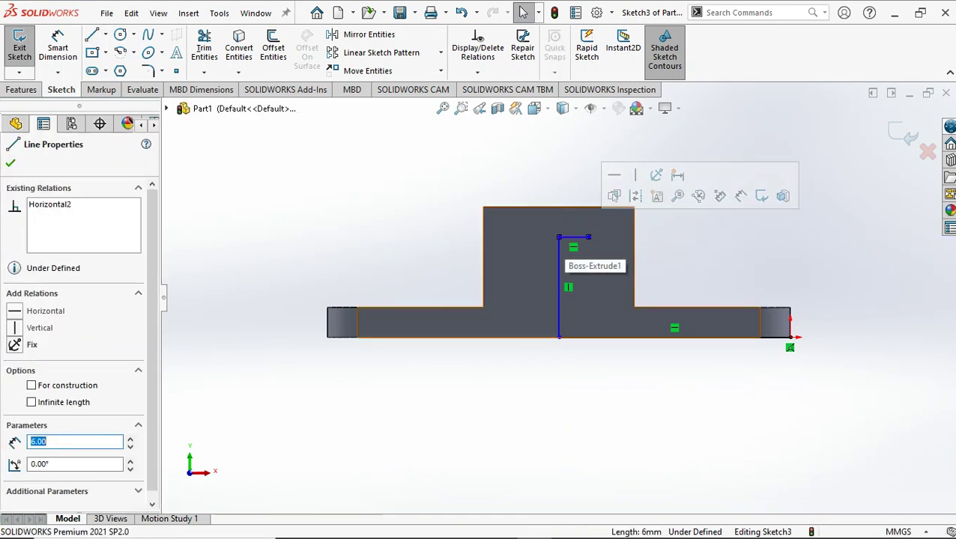
{"action": "type", "text": "8"}
{"action": "key", "text": "Return"}
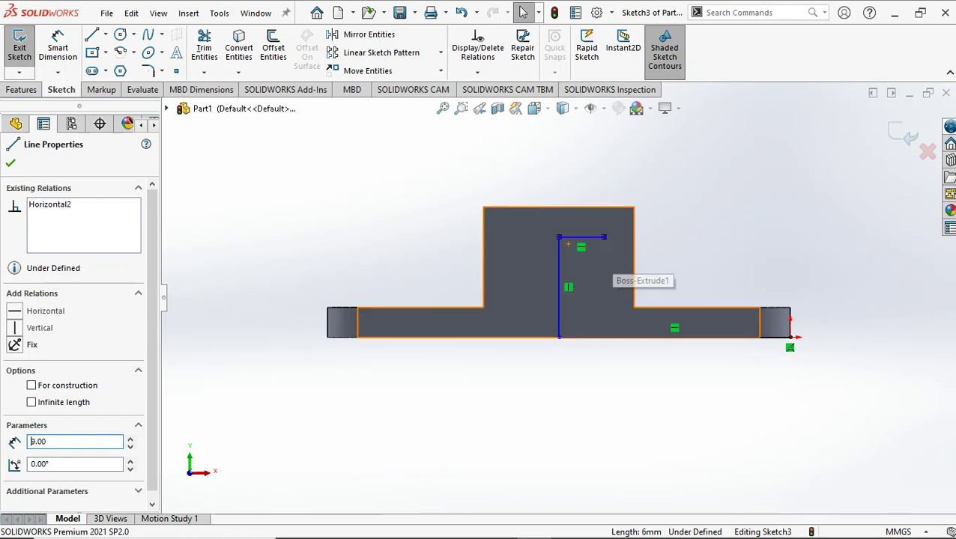
{"action": "type", "text": "9"}
{"action": "left_click", "coordinate": [91, 34]}
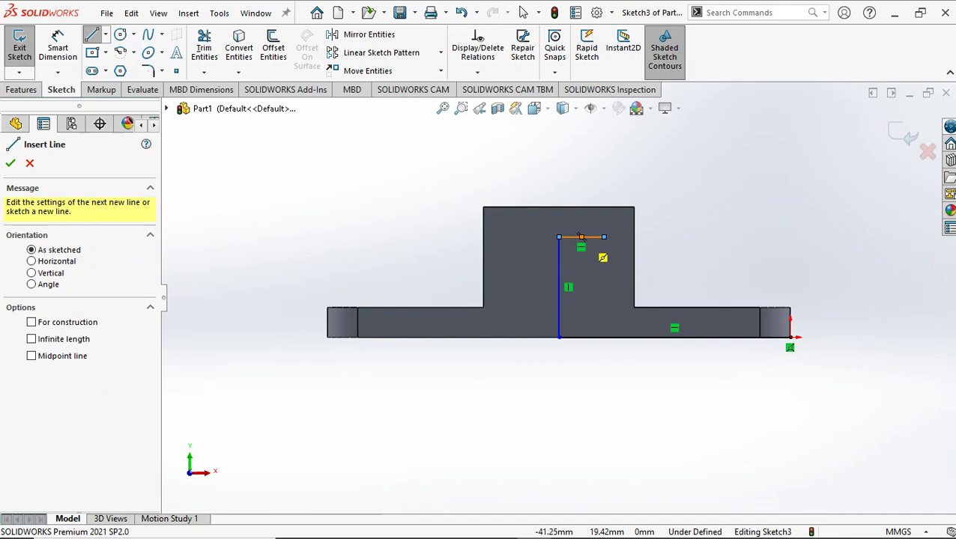
{"action": "left_click", "coordinate": [581, 237]}
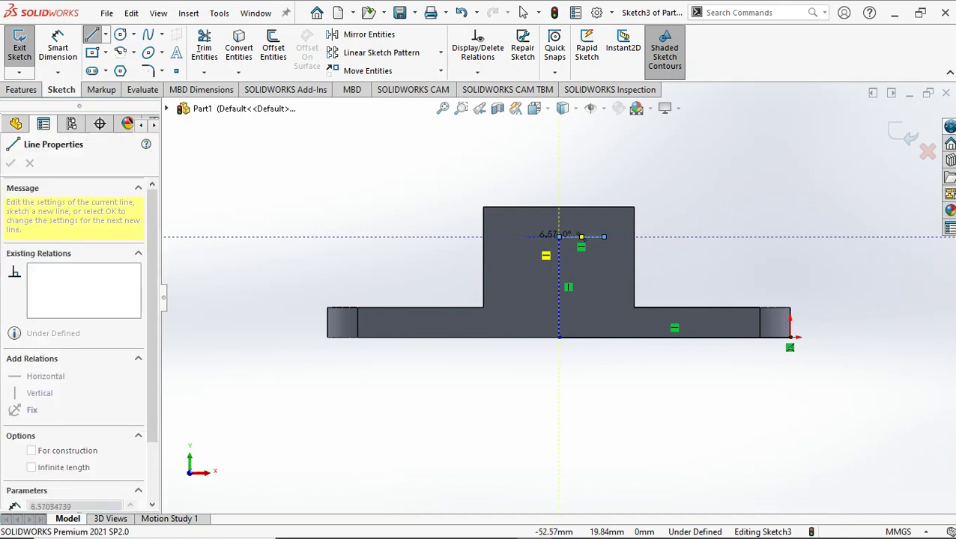
{"action": "left_click", "coordinate": [510, 236]}
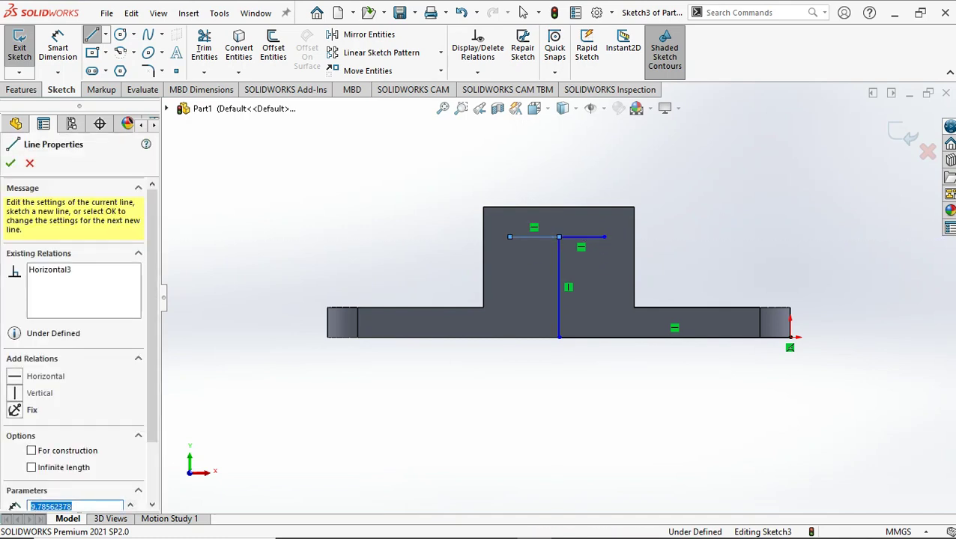
{"action": "left_click", "coordinate": [510, 237]}
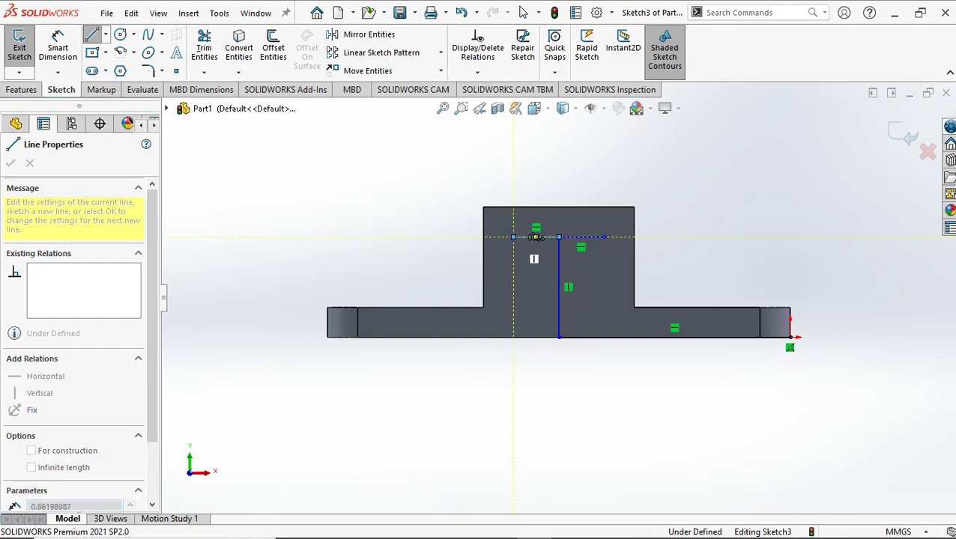
Draw left and right vertical side lines from the top line's ends down past the bottom edge.
{"action": "left_click", "coordinate": [536, 237]}
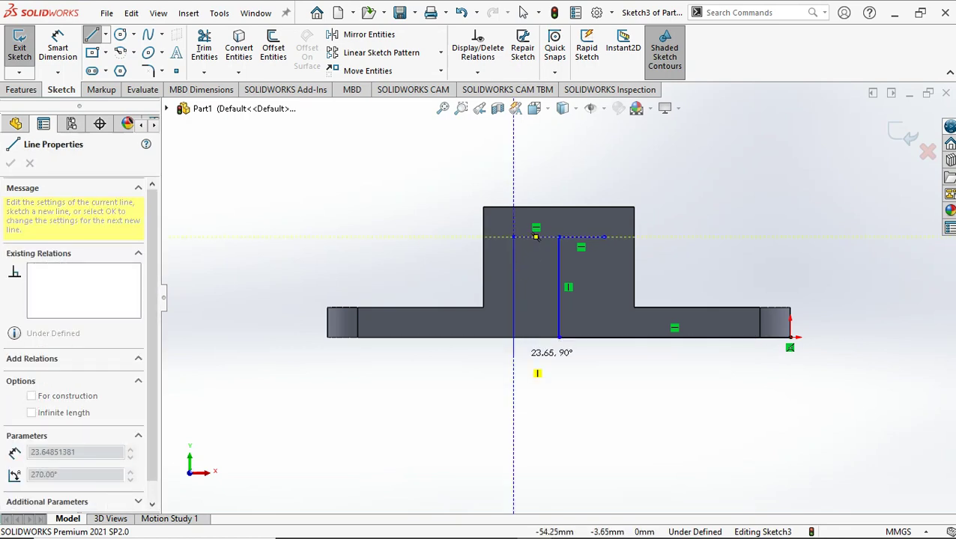
{"action": "left_click", "coordinate": [513, 356]}
{"action": "key", "text": "Escape"}
{"action": "left_click", "coordinate": [522, 12]}
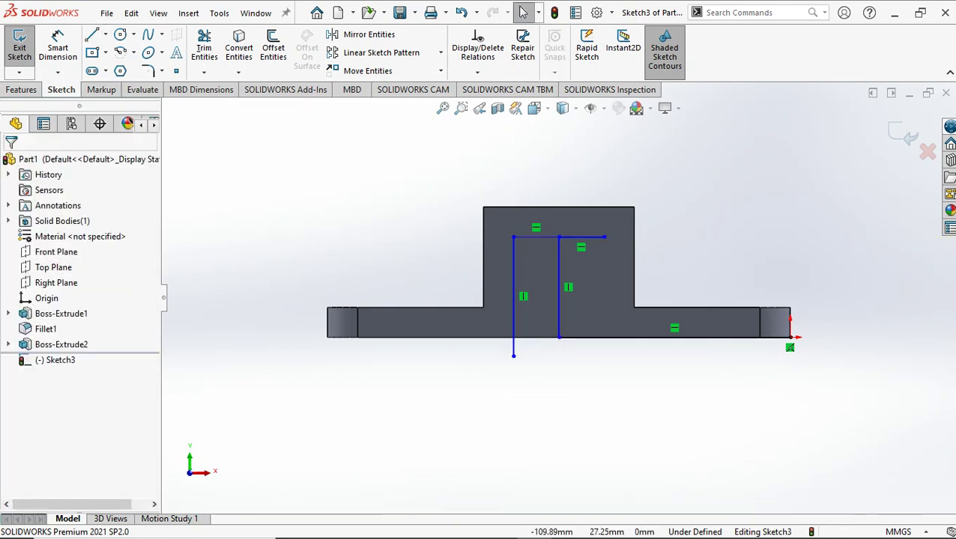
{"action": "key", "text": "l"}
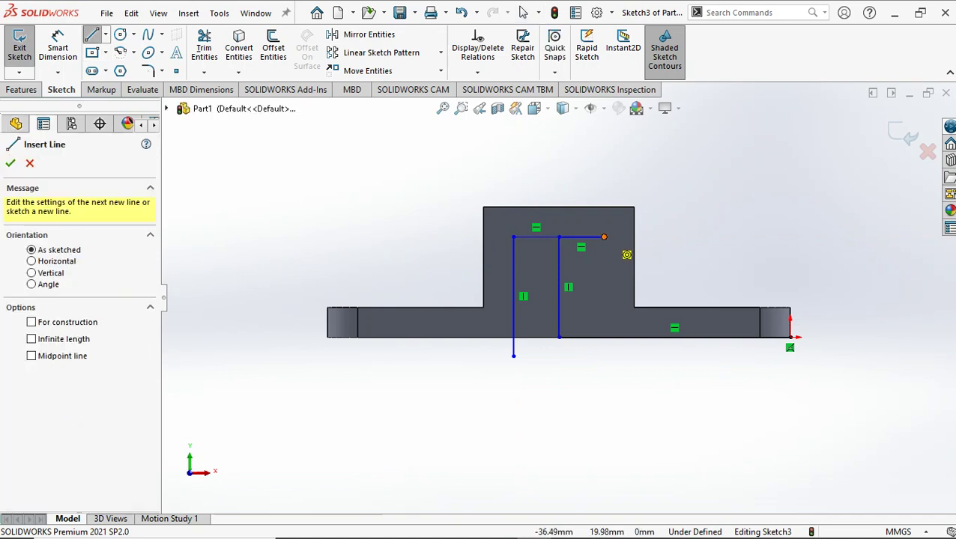
{"action": "left_click", "coordinate": [604, 236]}
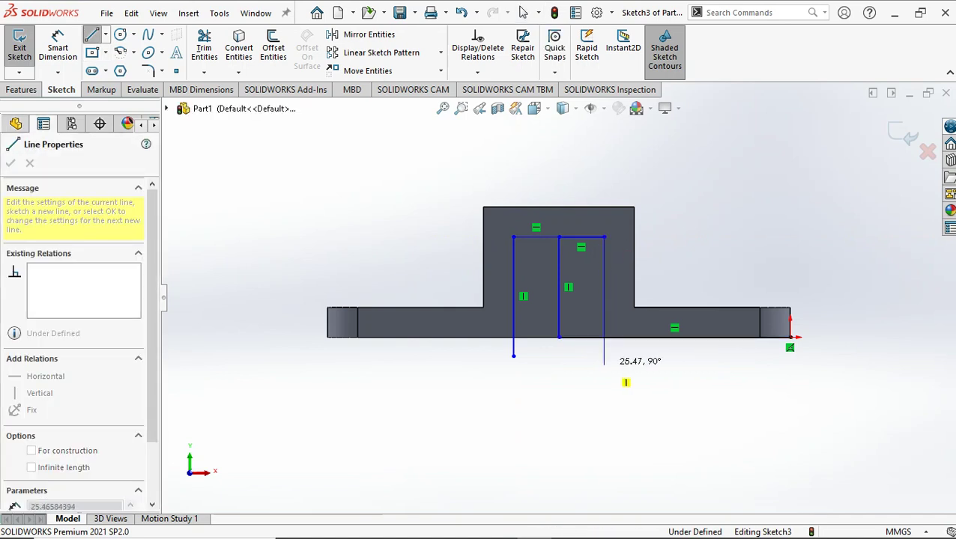
{"action": "left_click", "coordinate": [604, 364]}
{"action": "key", "text": "Escape"}
{"action": "key", "text": "Escape"}
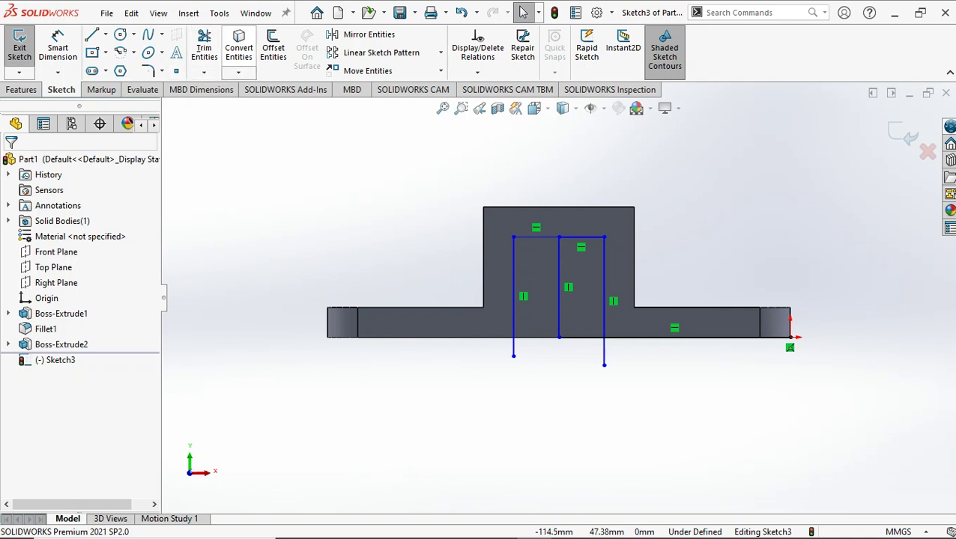
{"action": "left_click", "coordinate": [204, 47]}
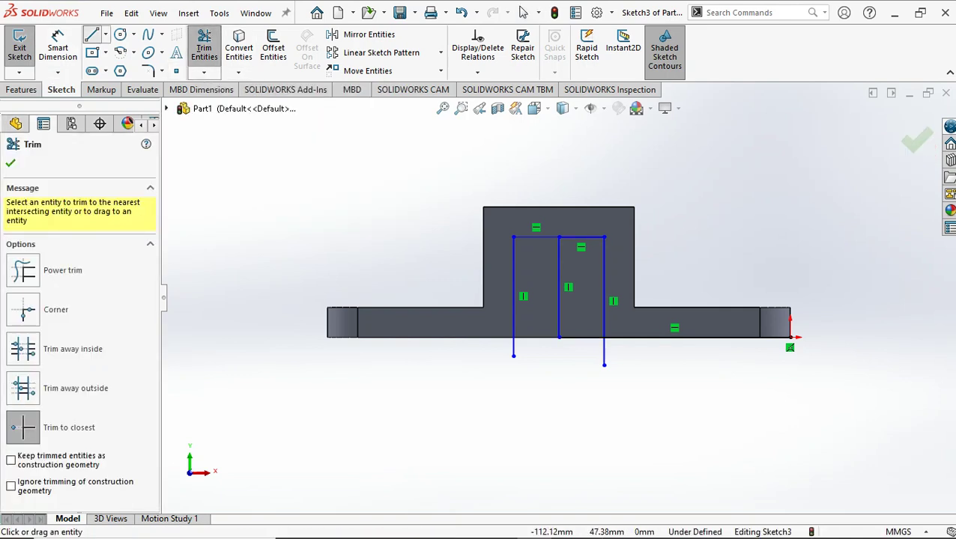
Draw a line along the bottom edge from the plate's bottom-right corner.
{"action": "left_click", "coordinate": [91, 35]}
{"action": "left_click", "coordinate": [789, 338]}
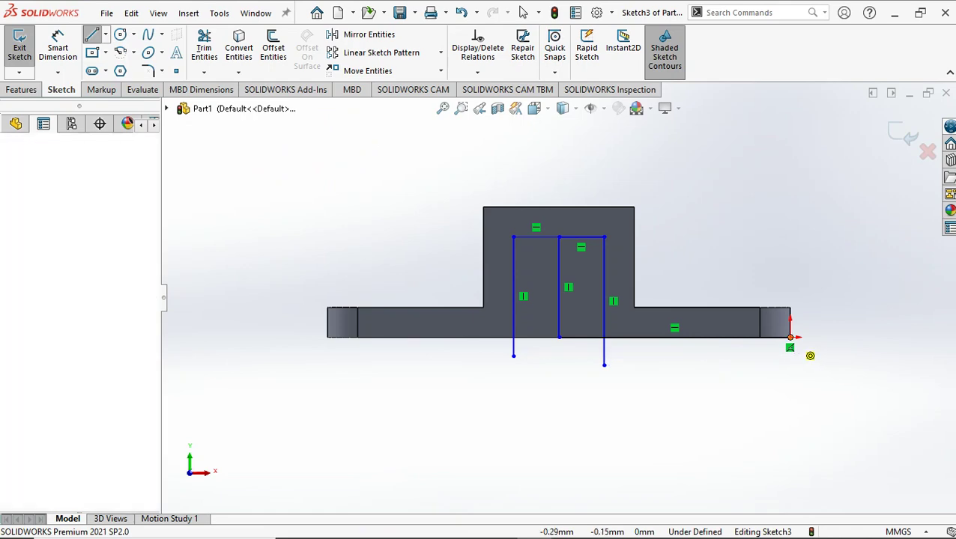
{"action": "left_click", "coordinate": [485, 338]}
{"action": "right_click", "coordinate": [485, 338]}
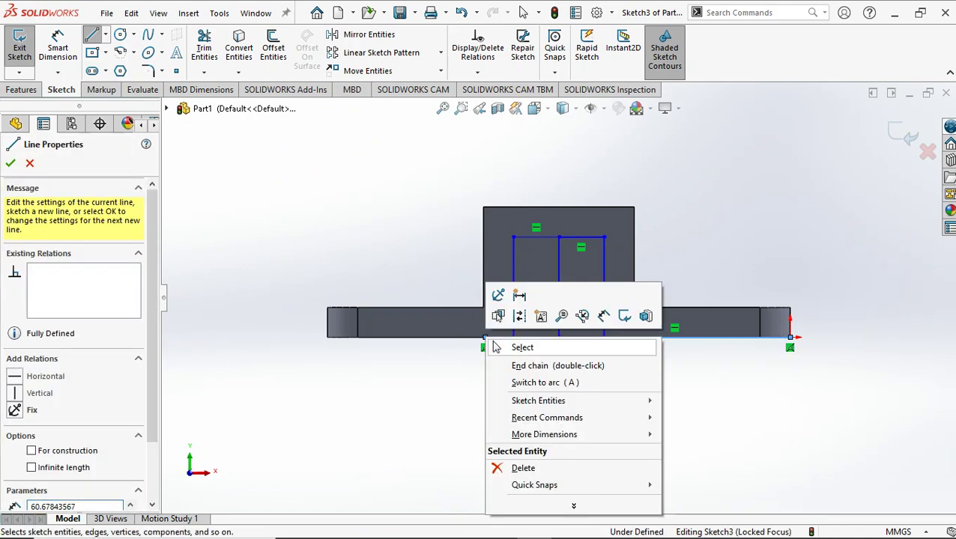
{"action": "left_click", "coordinate": [517, 365]}
{"action": "key", "text": "Escape"}
Trim the middle vertical, the extensions below the base, and leftover bottom-line pieces.
{"action": "left_click", "coordinate": [204, 48]}
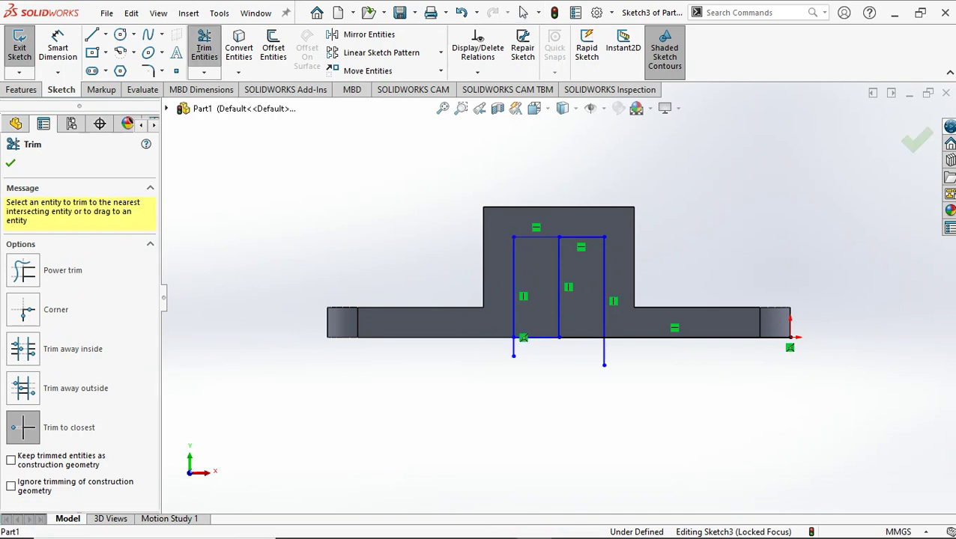
{"action": "left_click", "coordinate": [513, 346]}
{"action": "left_click", "coordinate": [559, 329]}
{"action": "left_click", "coordinate": [581, 337]}
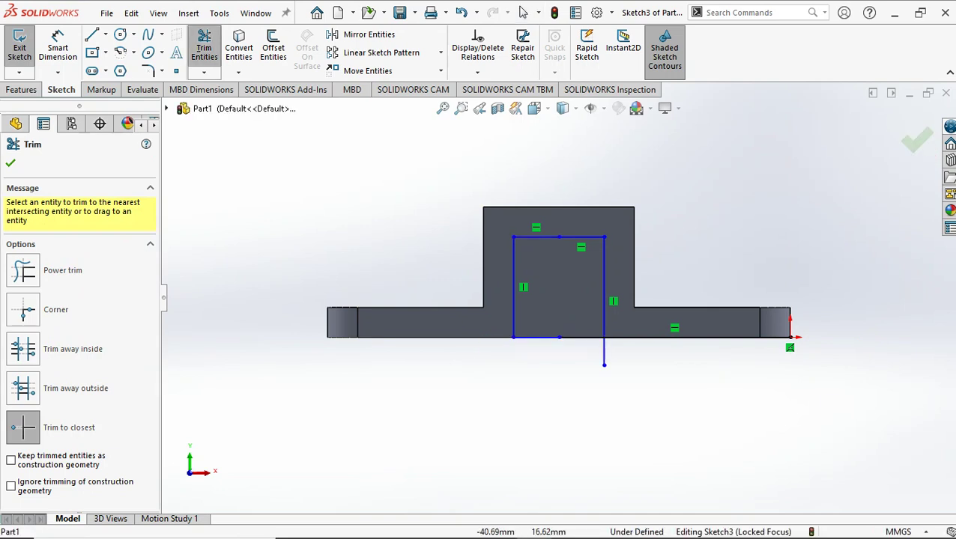
{"action": "left_click", "coordinate": [604, 284]}
{"action": "left_click", "coordinate": [604, 352]}
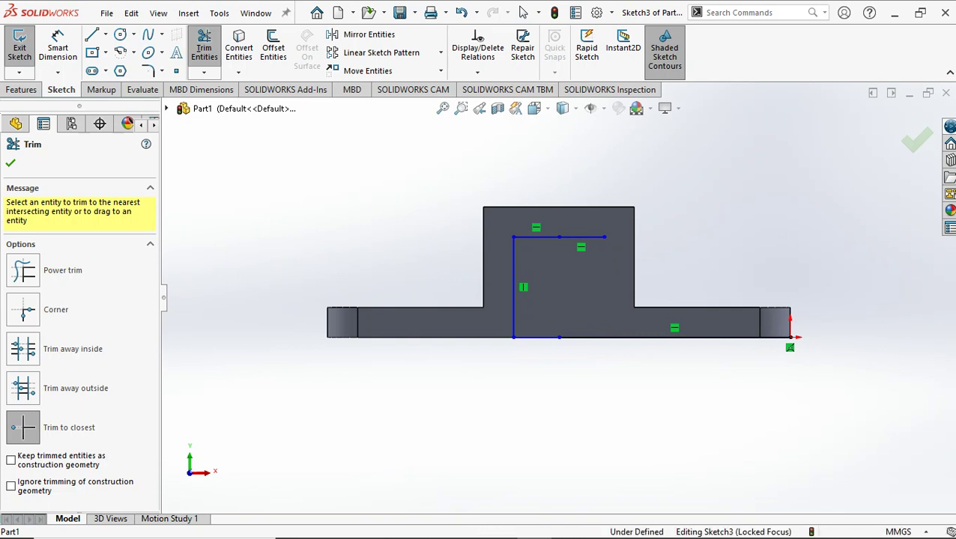
Redraw the bottom line and 20 mm right side to close the rectangle, then exit the sketch.
{"action": "left_click", "coordinate": [91, 35]}
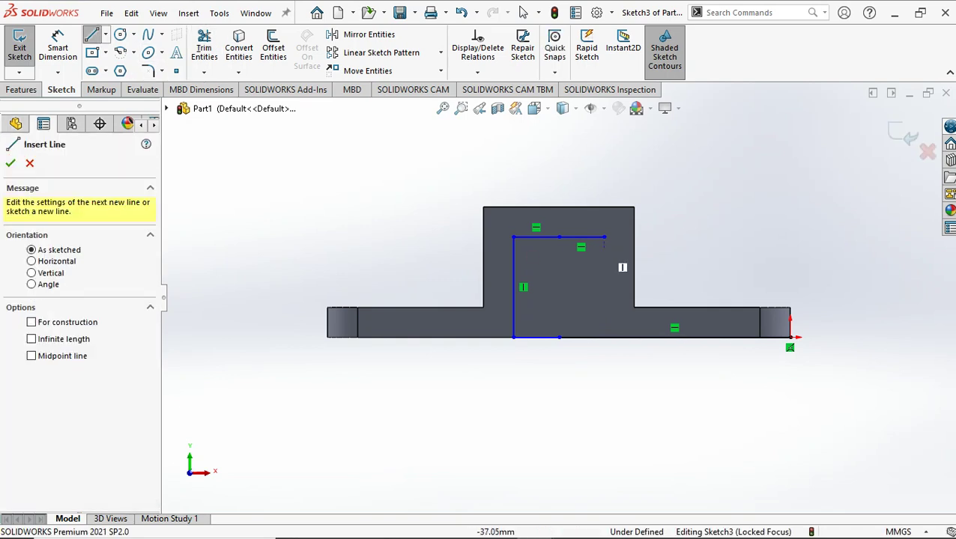
{"action": "left_click", "coordinate": [604, 237]}
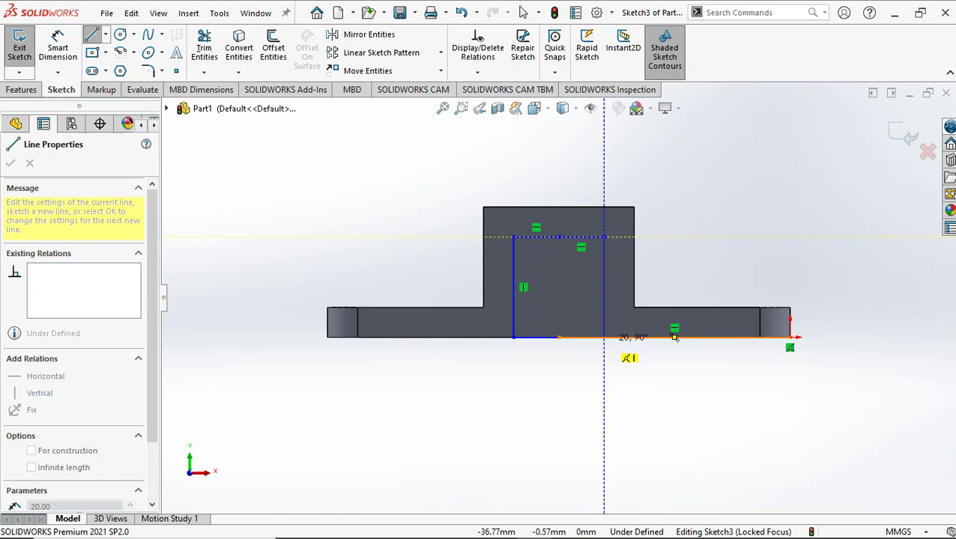
{"action": "key", "text": "Escape"}
{"action": "key", "text": "Escape"}
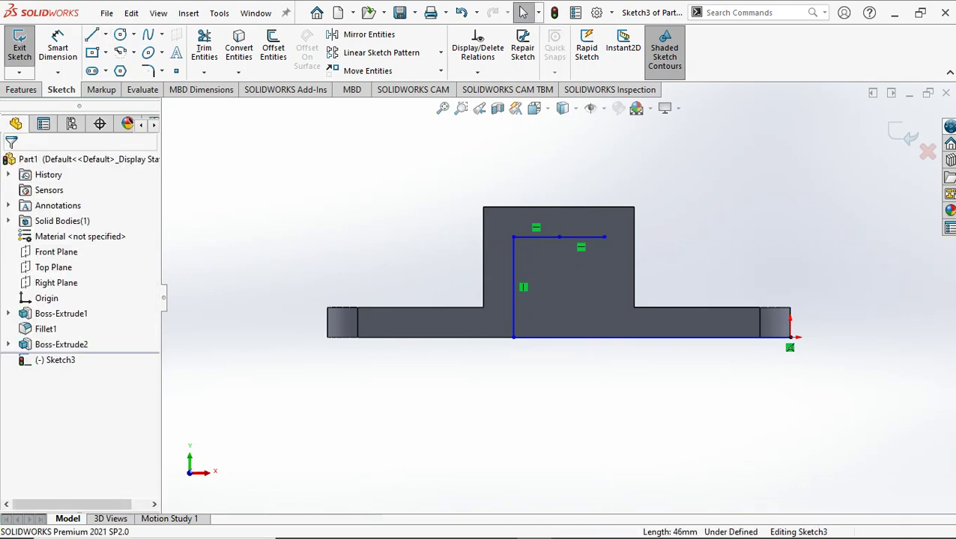
{"action": "left_click", "coordinate": [92, 34]}
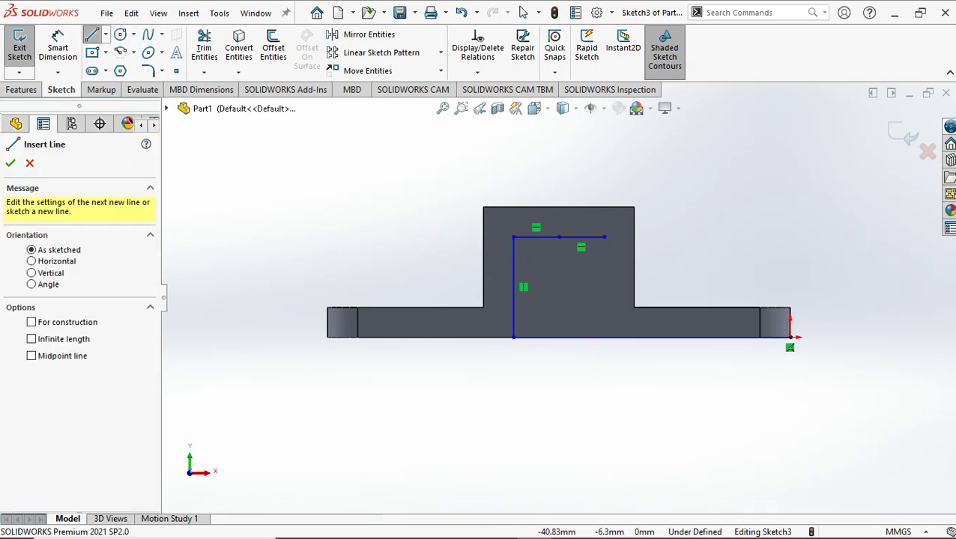
{"action": "left_click", "coordinate": [513, 337]}
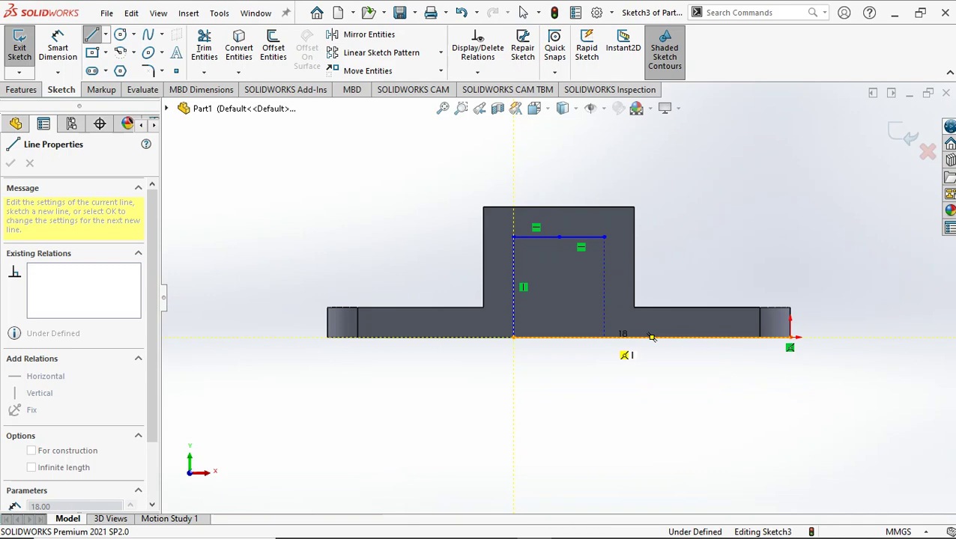
{"action": "left_click", "coordinate": [603, 337]}
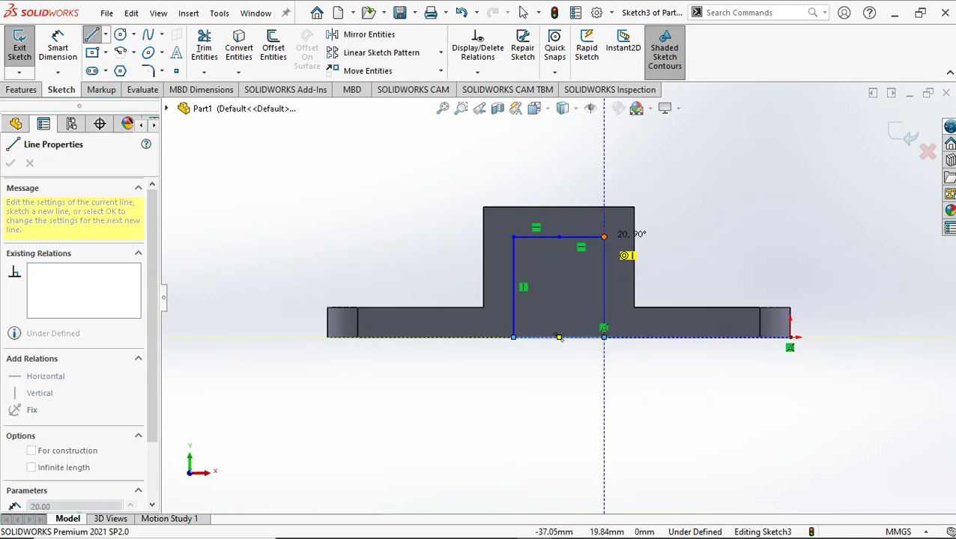
{"action": "left_click", "coordinate": [603, 237]}
{"action": "right_click", "coordinate": [603, 240]}
{"action": "left_click", "coordinate": [639, 249]}
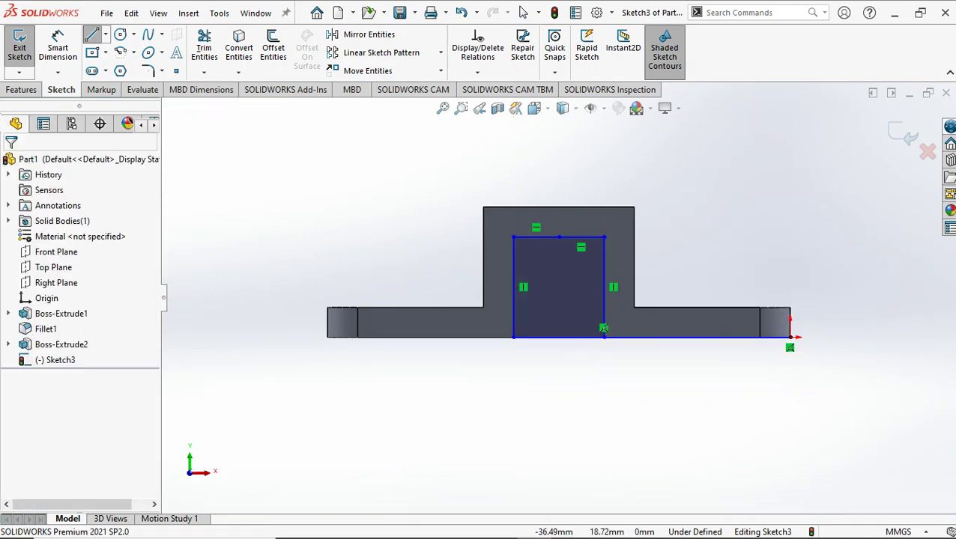
{"action": "left_click", "coordinate": [19, 48]}
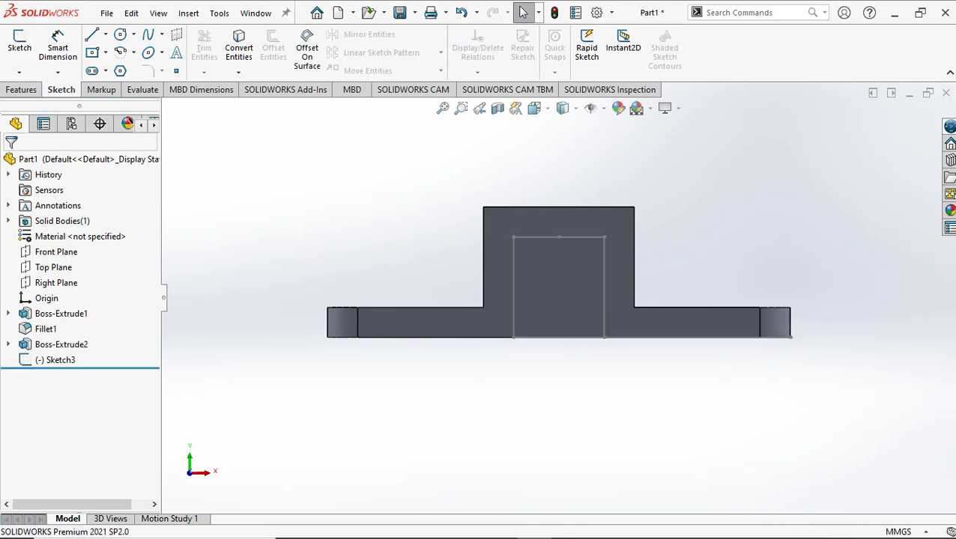
Delete the stray 55 mm bottom line from Sketch3 and return to the isometric view.
{"action": "left_click", "coordinate": [533, 108]}
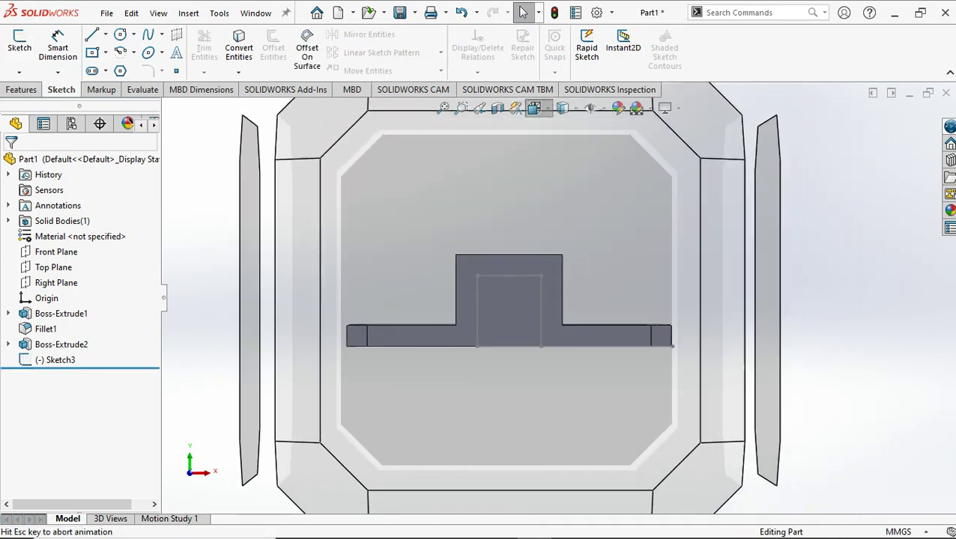
{"action": "left_click", "coordinate": [612, 146]}
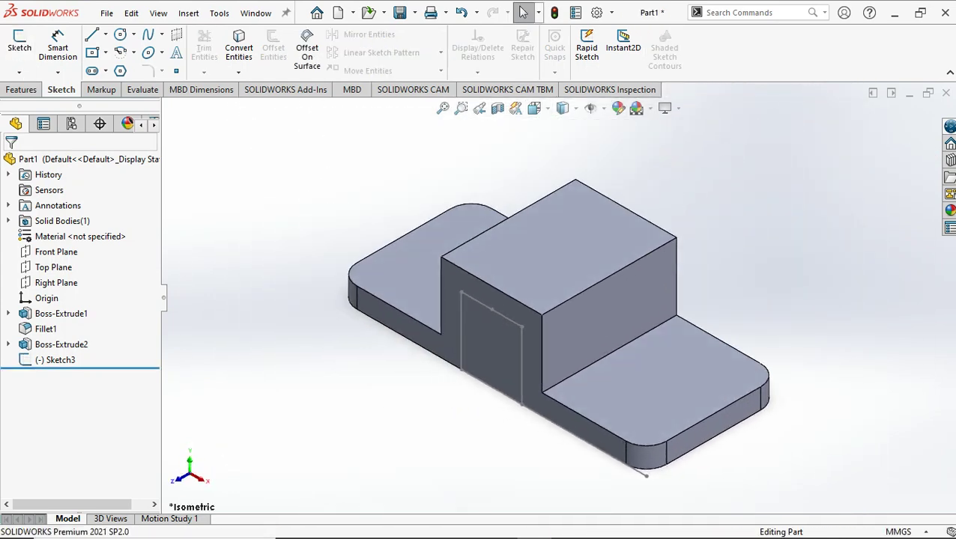
{"action": "left_click", "coordinate": [58, 360]}
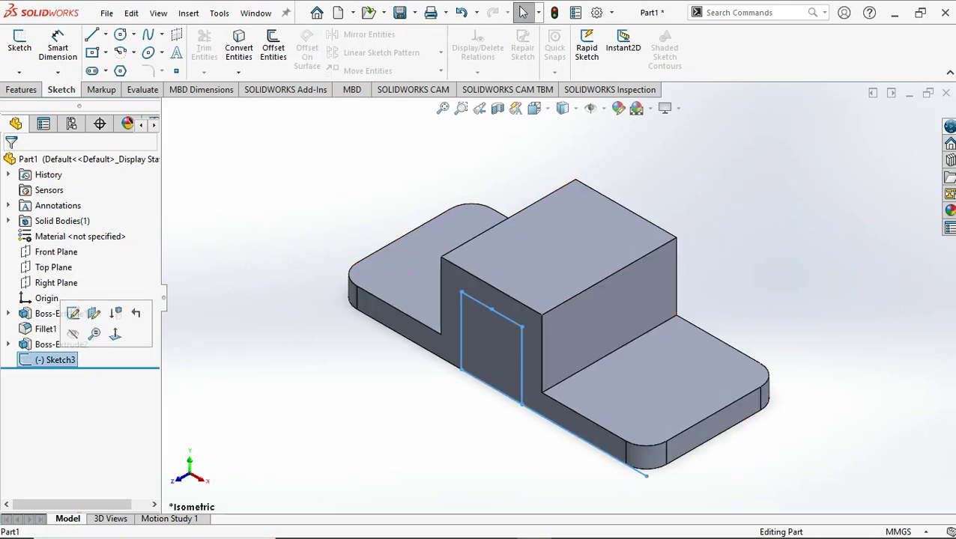
{"action": "right_click", "coordinate": [58, 360]}
{"action": "left_click", "coordinate": [73, 202]}
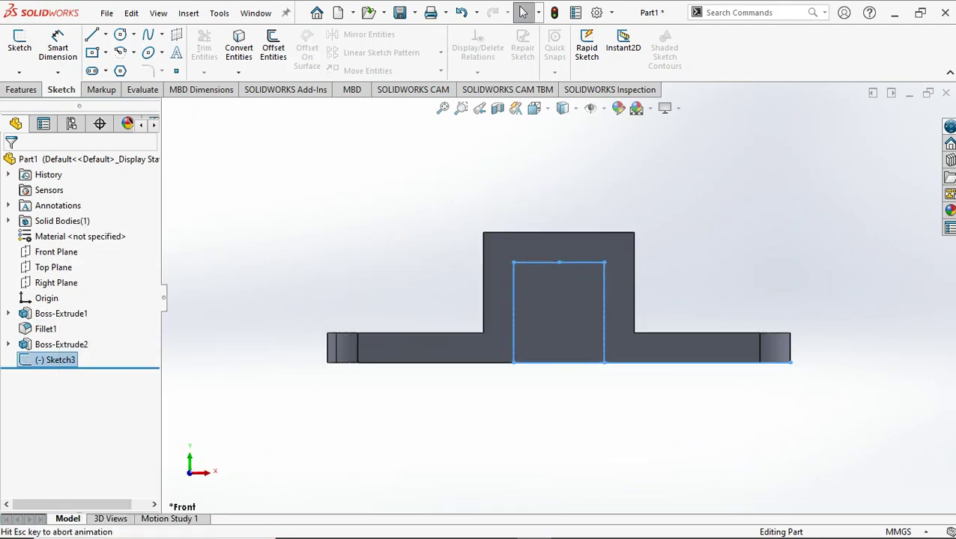
{"action": "left_click", "coordinate": [604, 353]}
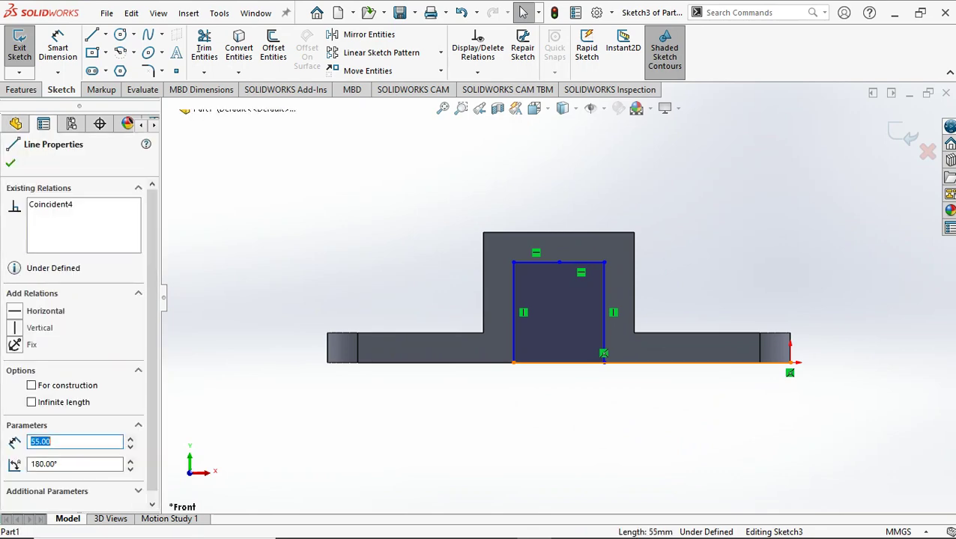
{"action": "key", "text": "Delete"}
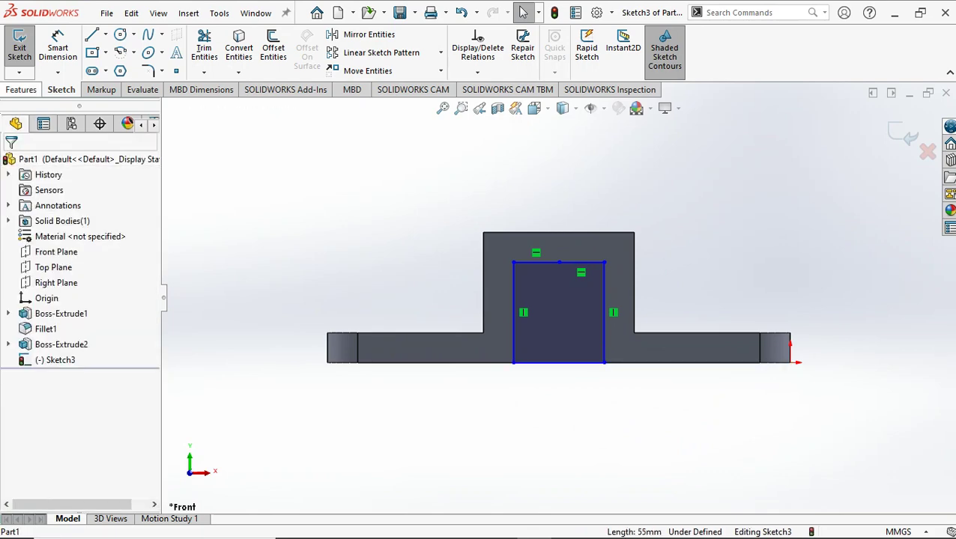
{"action": "left_click", "coordinate": [19, 49]}
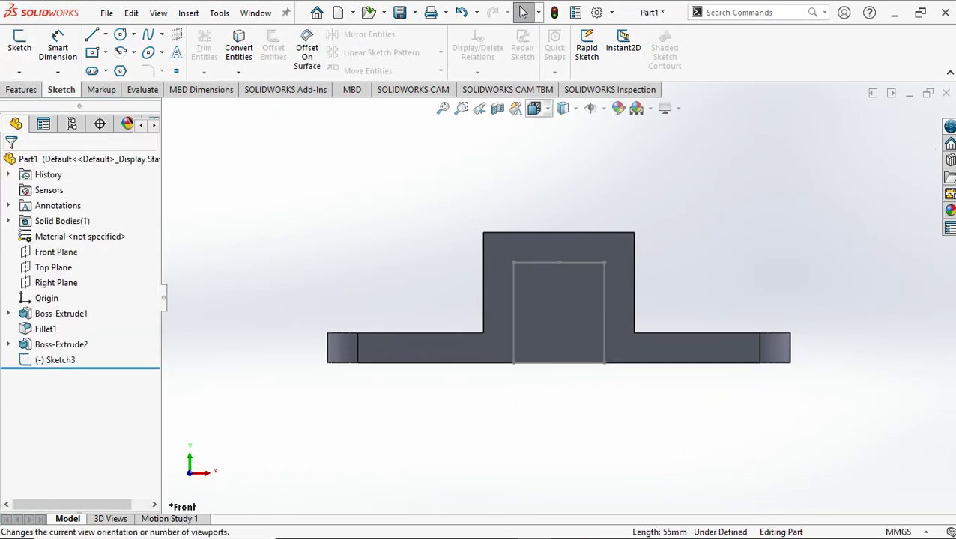
{"action": "left_click", "coordinate": [534, 108]}
{"action": "left_click", "coordinate": [614, 147]}
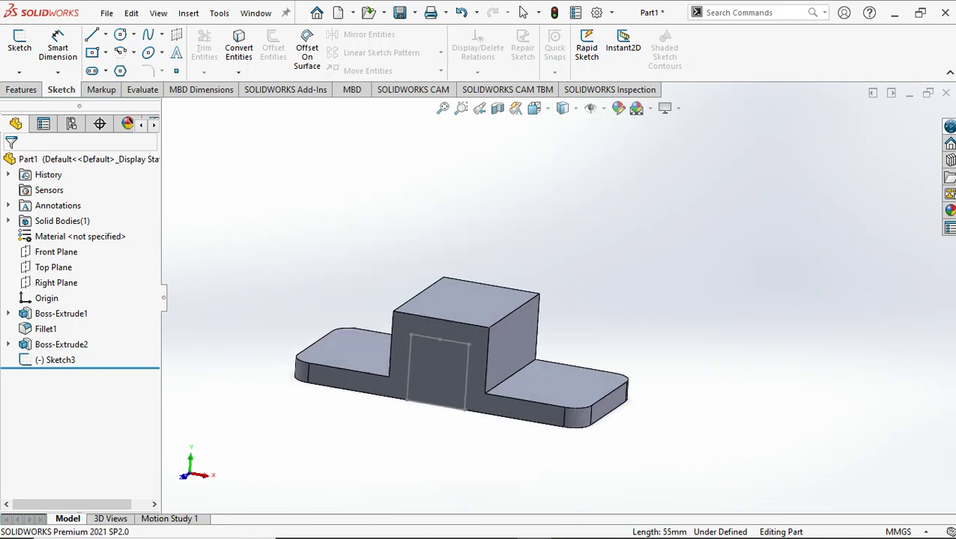
Extruded-cut Sketch3 Through All to create Cut-Extrude1, the slot under the block.
{"action": "left_click", "coordinate": [55, 359]}
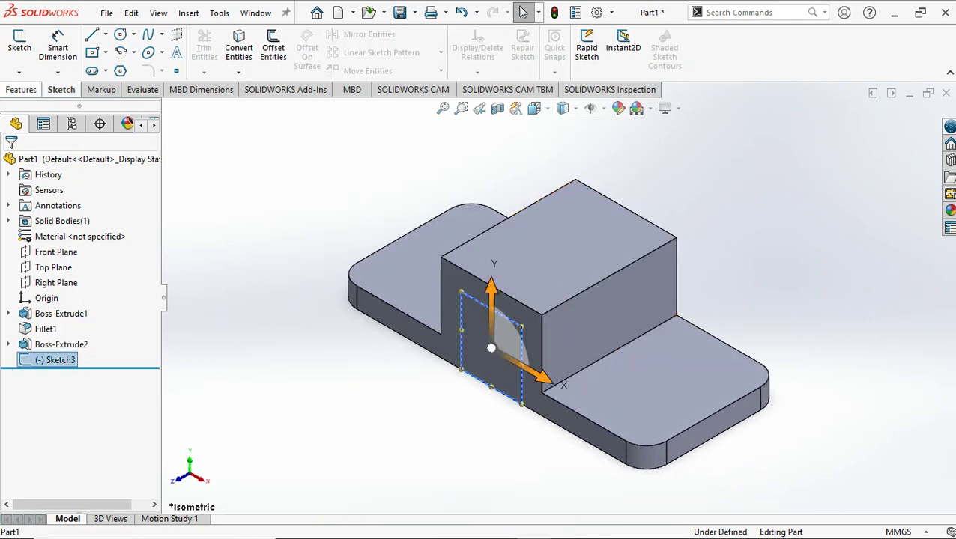
{"action": "left_click", "coordinate": [21, 89]}
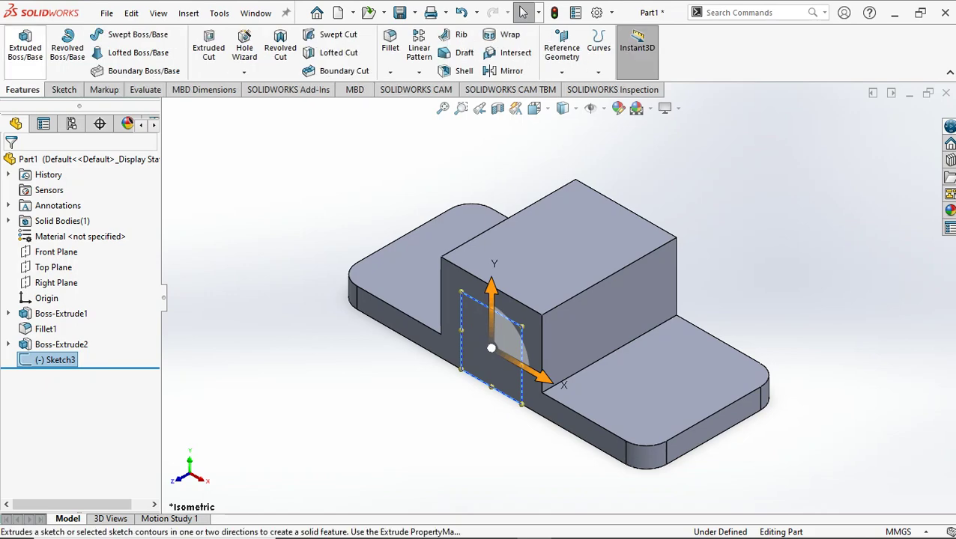
{"action": "left_click", "coordinate": [208, 49]}
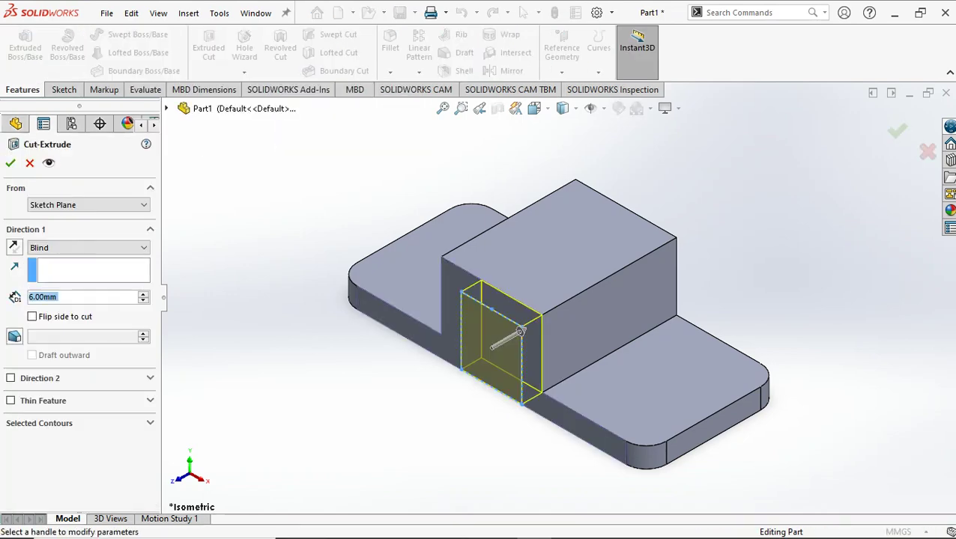
{"action": "left_click", "coordinate": [88, 247]}
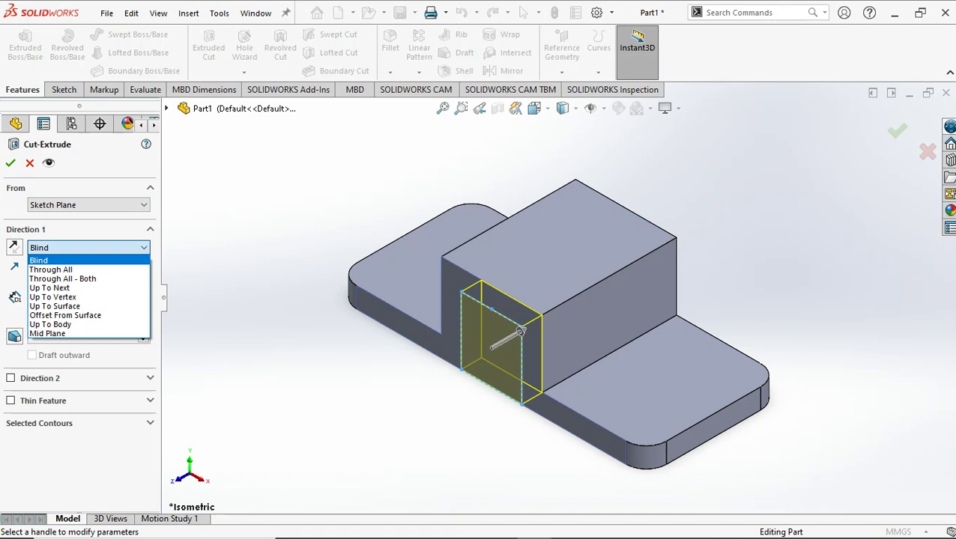
{"action": "left_click", "coordinate": [50, 270]}
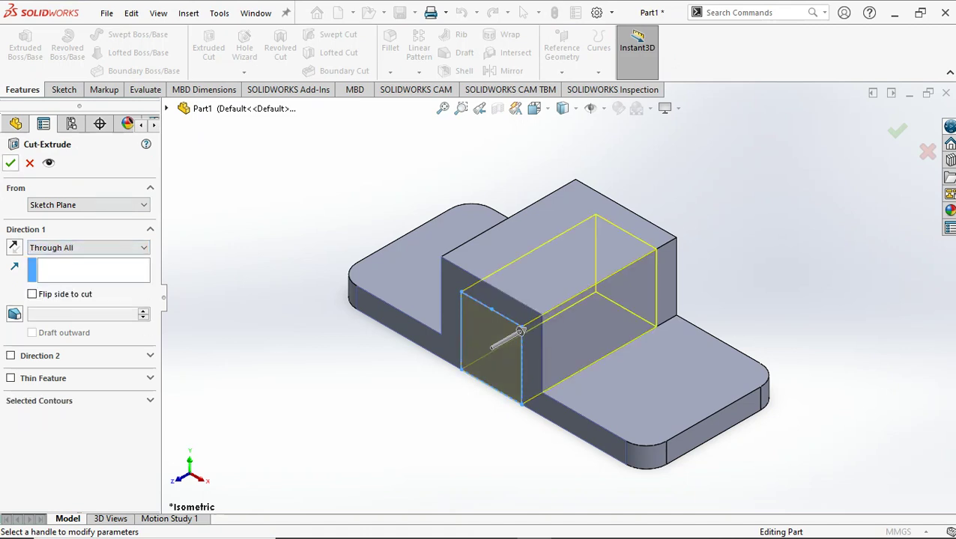
{"action": "left_click", "coordinate": [10, 162]}
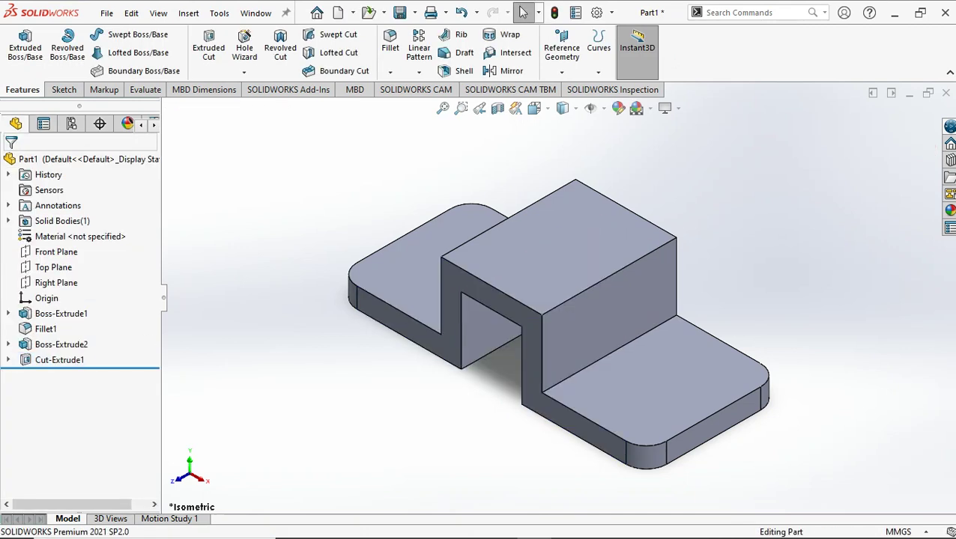
Rotate the model to inspect its underside and top, then return to the isometric view.
{"action": "key", "text": "shift+Up"}
{"action": "key", "text": "shift+Up"}
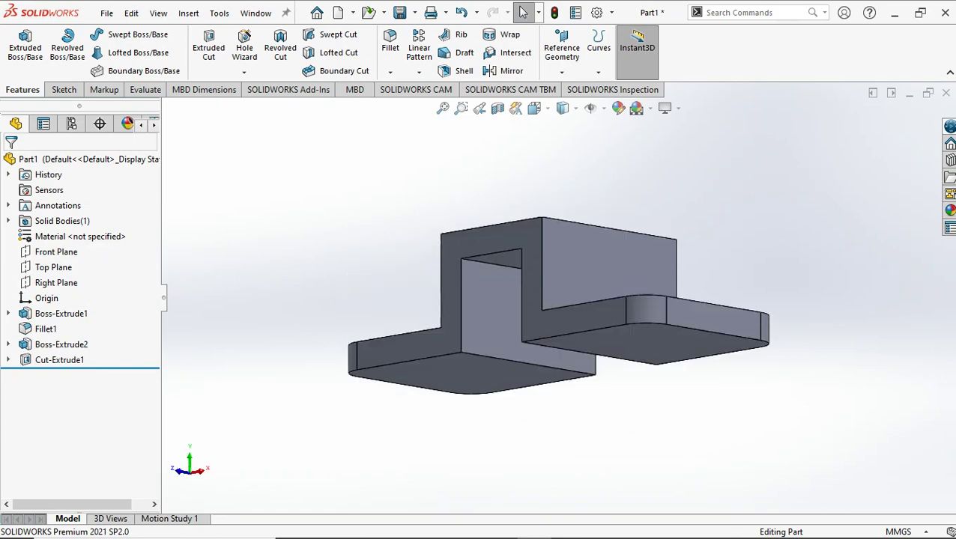
{"action": "key", "text": "shift+Down"}
{"action": "key", "text": "shift+Down"}
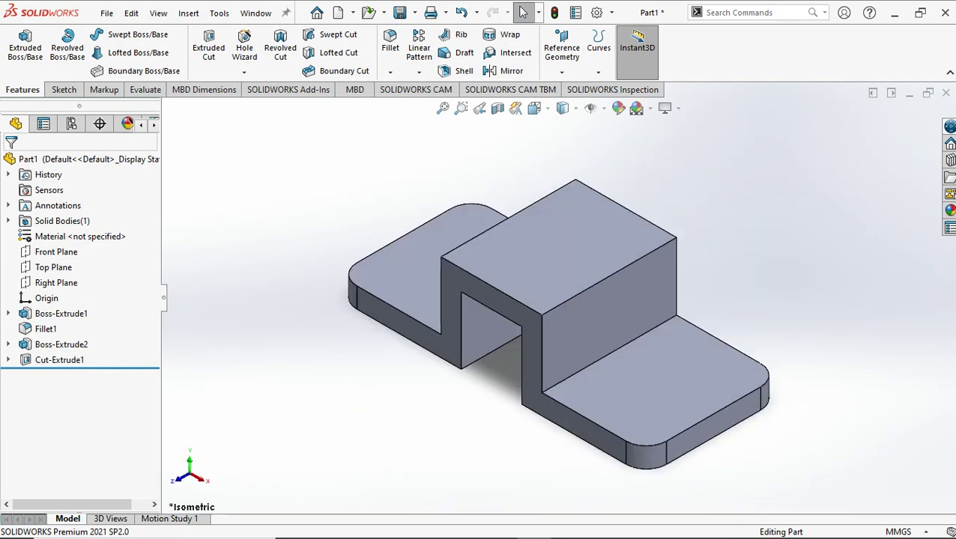
{"action": "key", "text": "shift+Down"}
{"action": "key", "text": "shift+Up"}
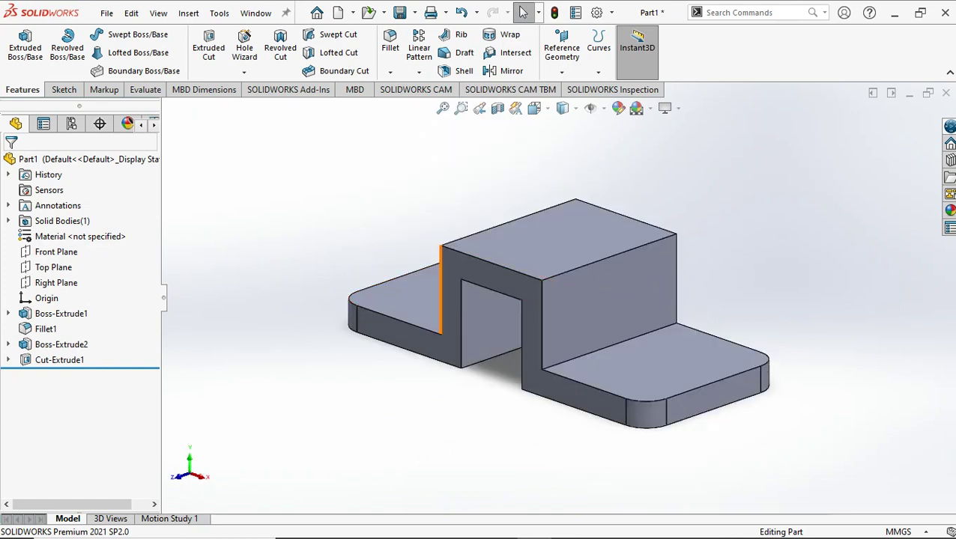
{"action": "left_click", "coordinate": [534, 108]}
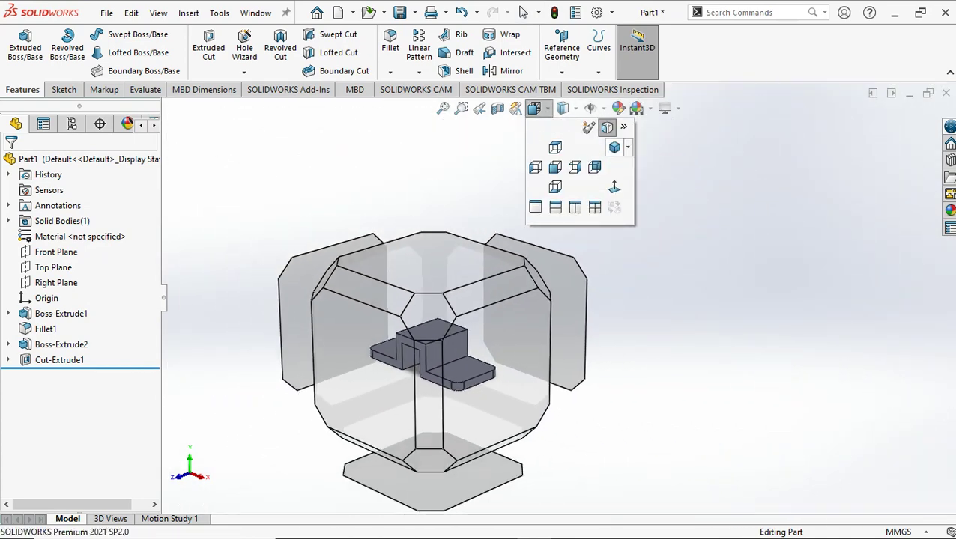
{"action": "left_click", "coordinate": [614, 147]}
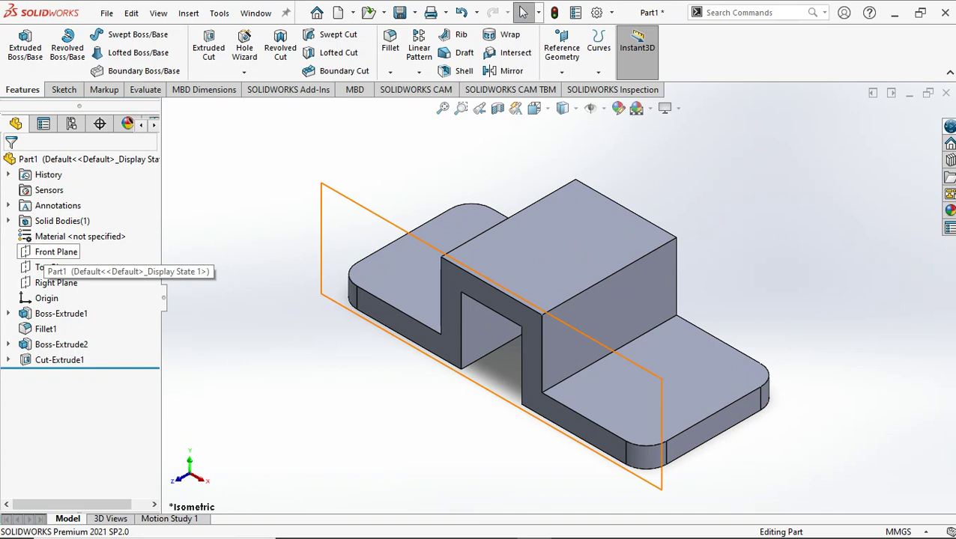
Create Plane1 offset 20 mm (40/2) from the Front Plane, with the offset flipped.
{"action": "left_click", "coordinate": [52, 255]}
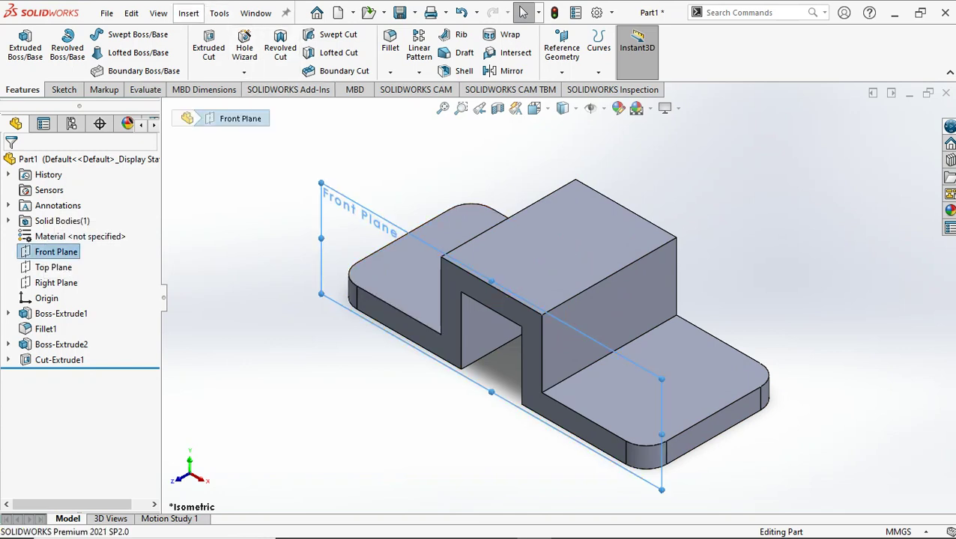
{"action": "left_click", "coordinate": [188, 13]}
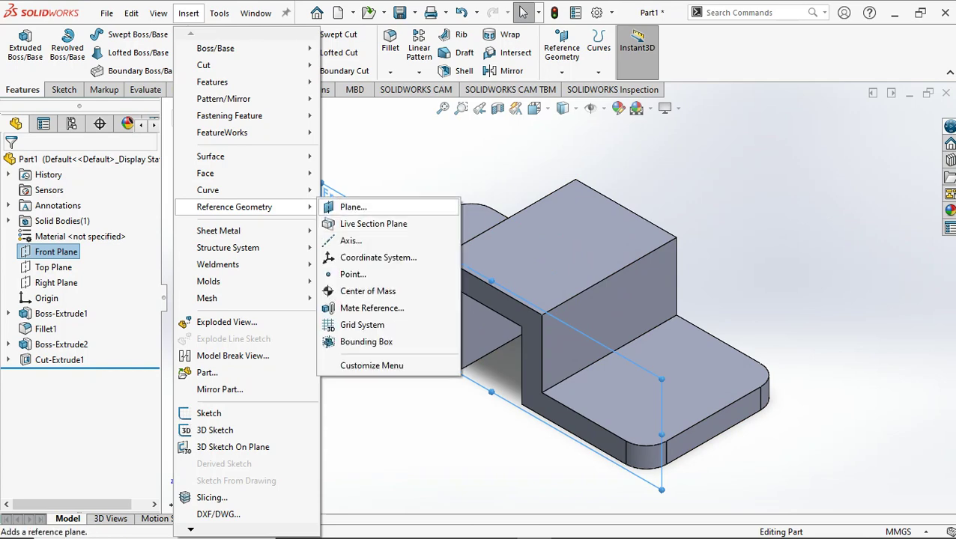
{"action": "left_click", "coordinate": [353, 206]}
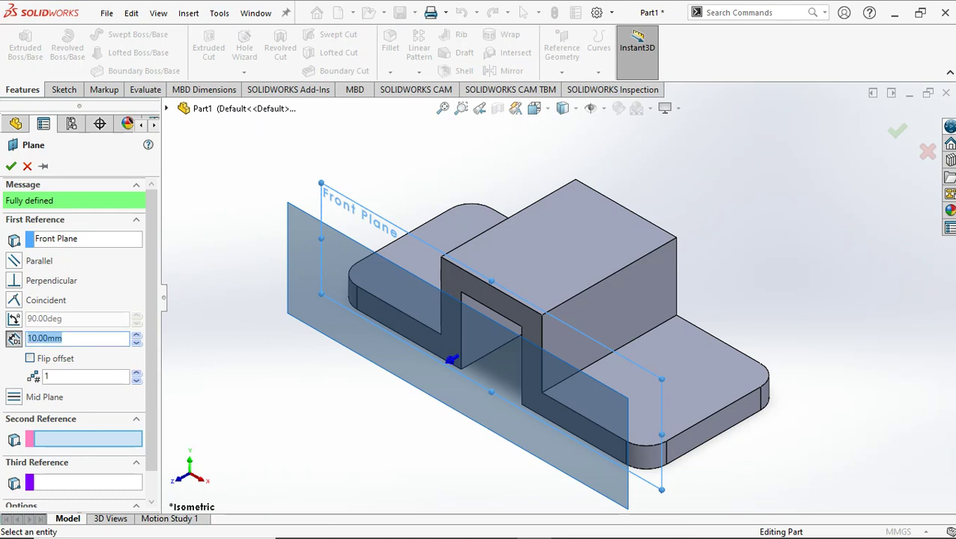
{"action": "type", "text": "3"}
{"action": "key", "text": "Return"}
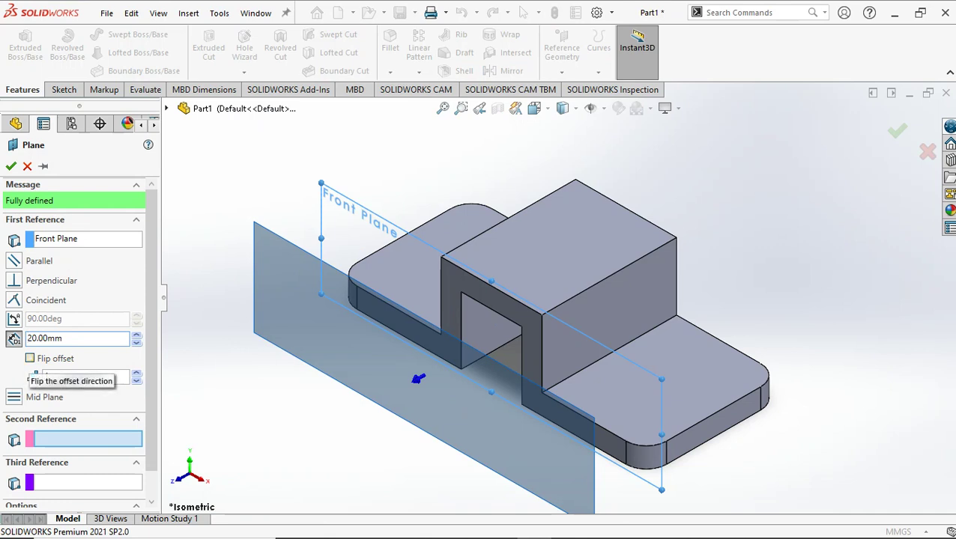
{"action": "left_click", "coordinate": [30, 358]}
{"action": "key", "text": "Return"}
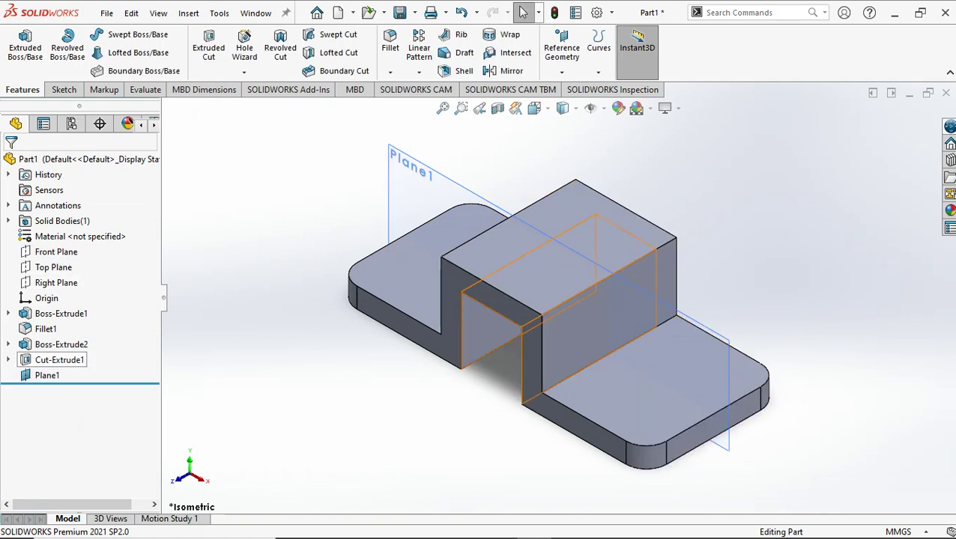
On Plane1, sketch a 20 mm vertical line up the block's right side from the flange corner.
{"action": "left_click", "coordinate": [47, 375]}
{"action": "left_click", "coordinate": [63, 90]}
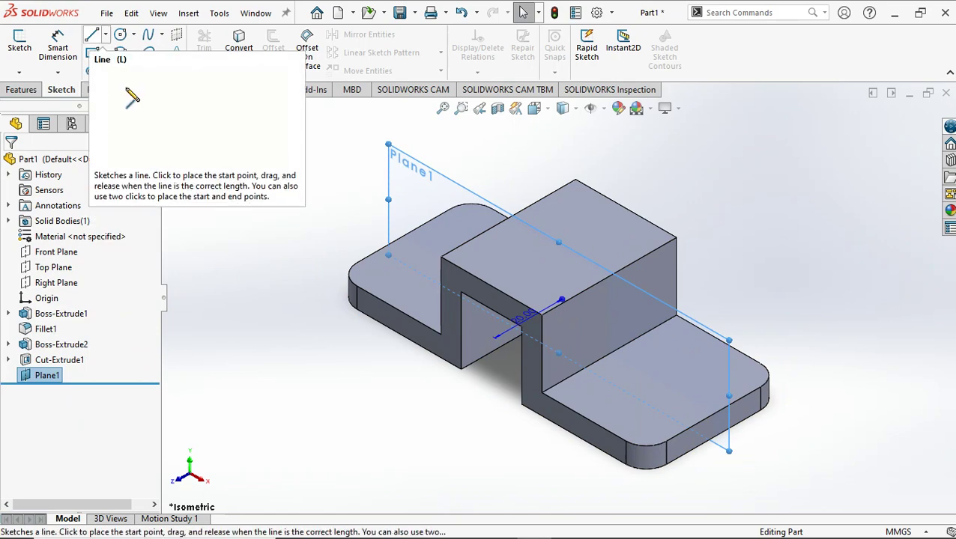
{"action": "left_click", "coordinate": [91, 34]}
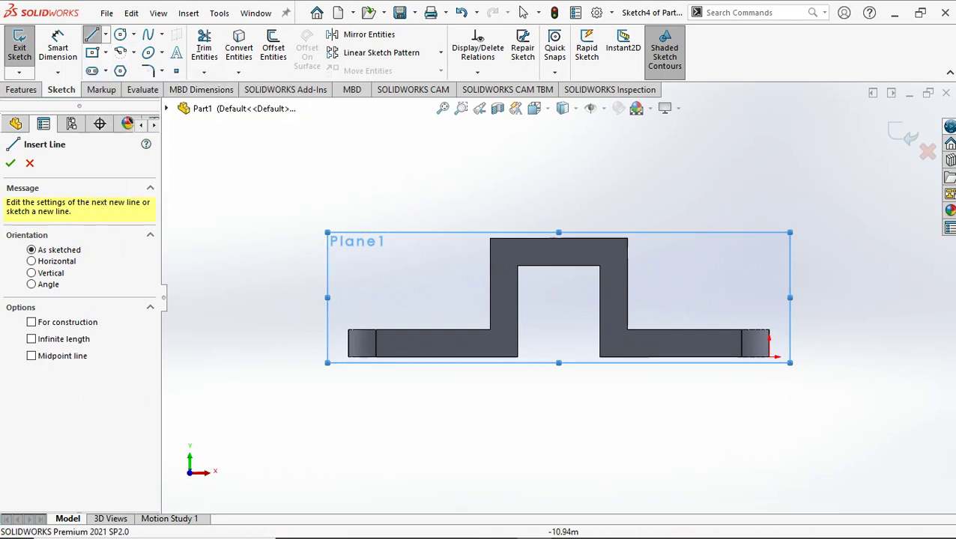
{"action": "scroll", "coordinate": [659, 346], "scroll_direction": "down", "scroll_amount": 5}
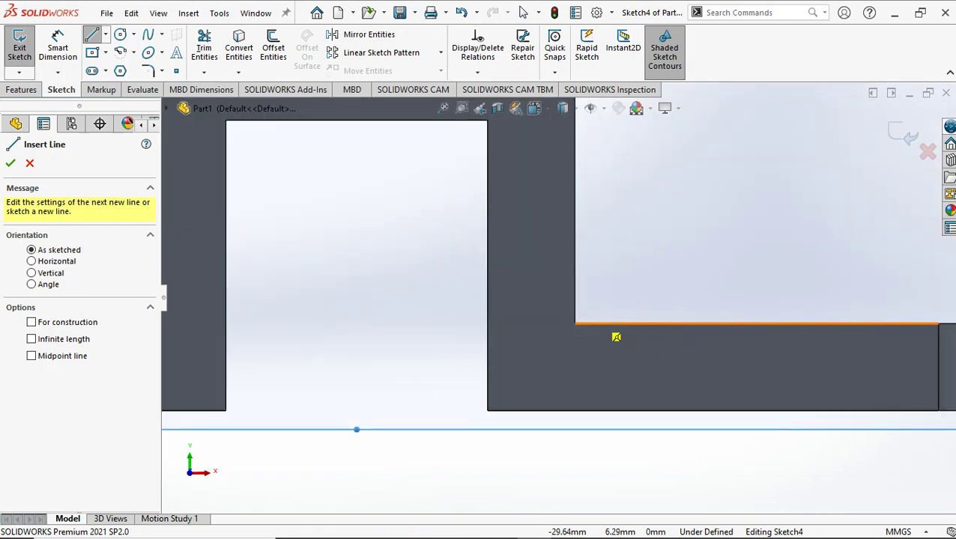
{"action": "left_click", "coordinate": [575, 324]}
{"action": "left_click", "coordinate": [574, 323]}
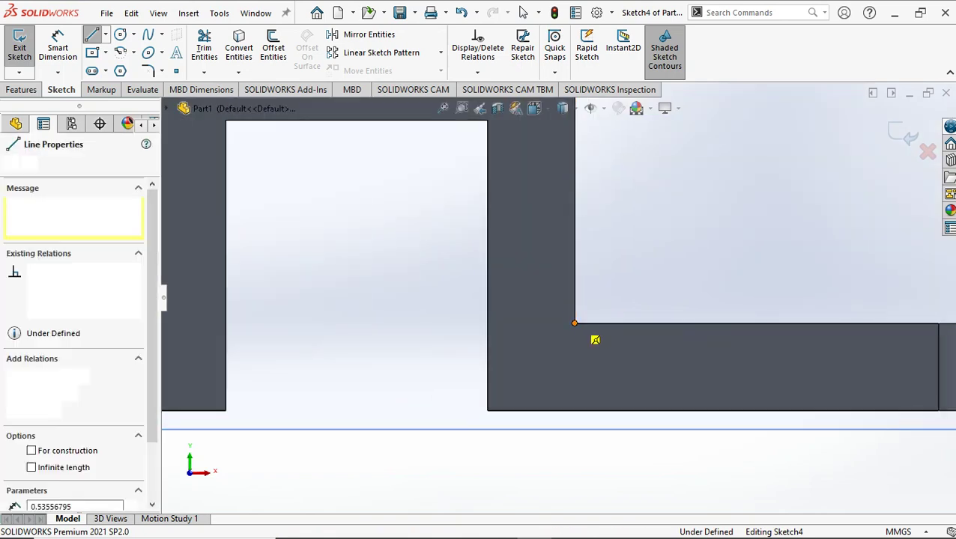
{"action": "left_click", "coordinate": [574, 230]}
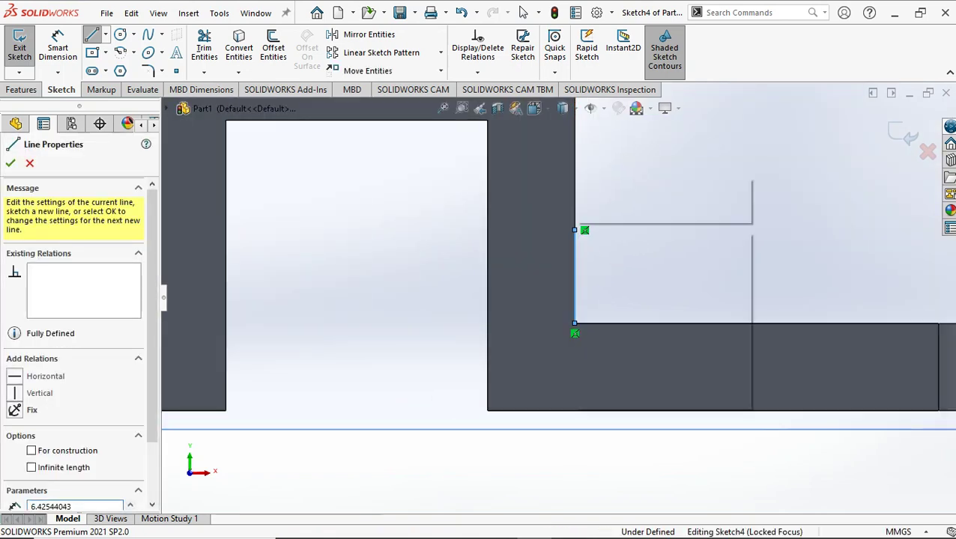
{"action": "key", "text": "Escape"}
{"action": "left_click", "coordinate": [574, 277]}
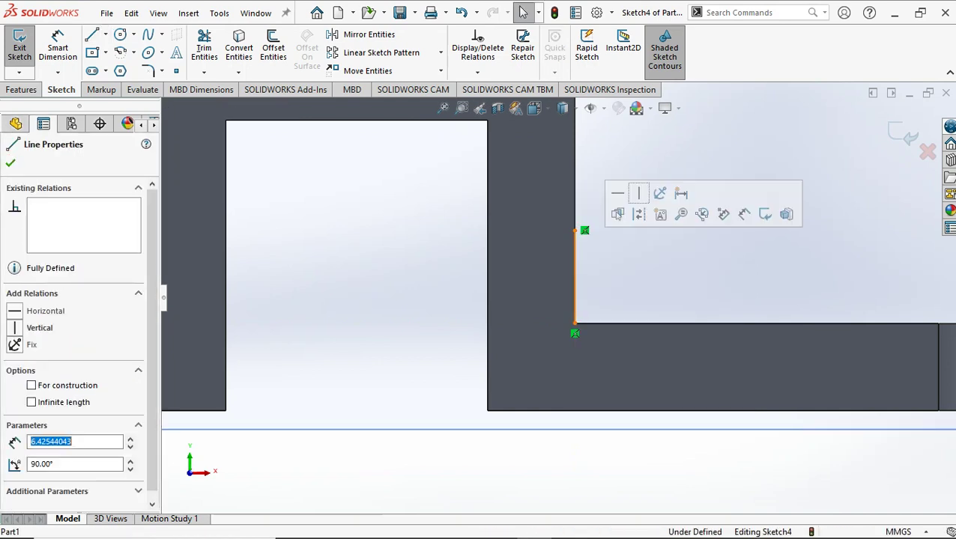
{"action": "type", "text": "20"}
{"action": "key", "text": "Return"}
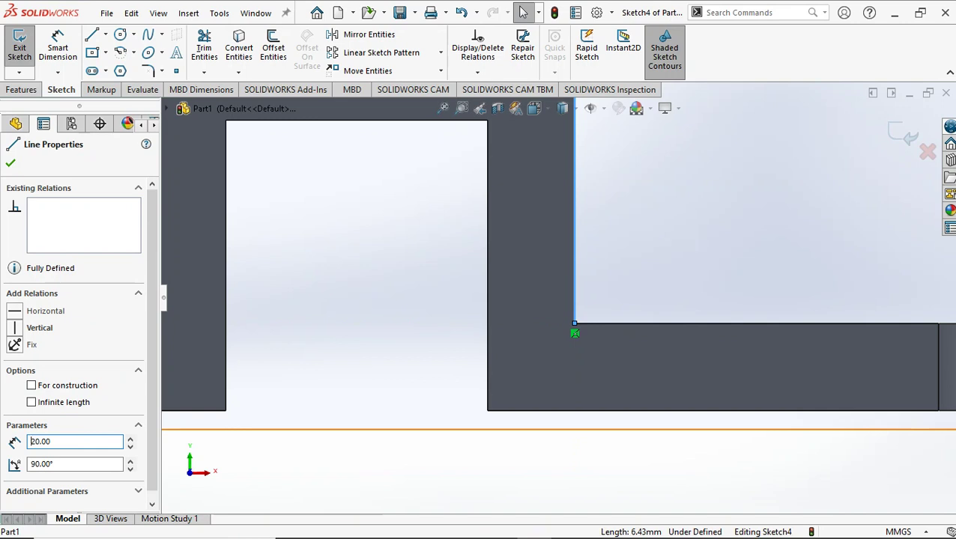
{"action": "key", "text": "z"}
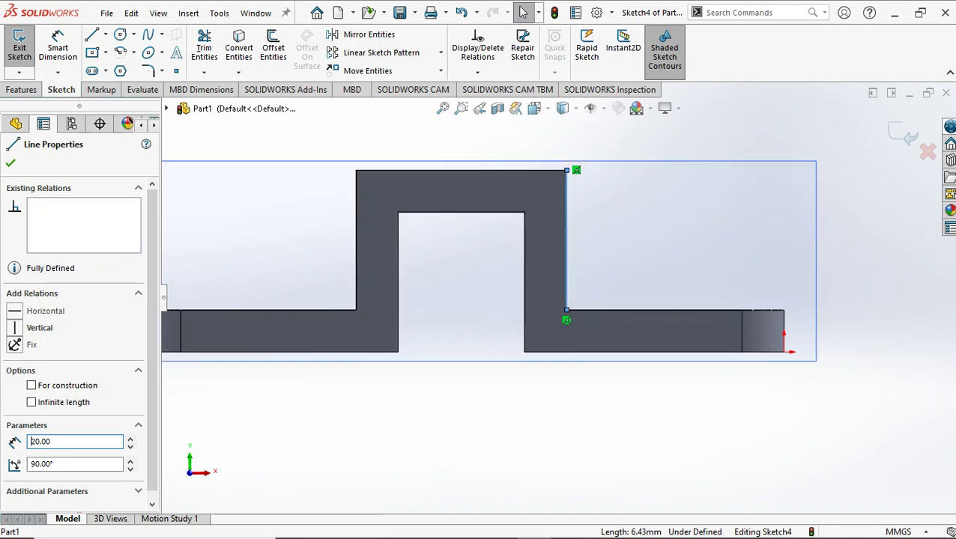
Draw a horizontal line from the vertical line's base along the flange and set its length to 20 mm.
{"action": "left_click", "coordinate": [91, 34]}
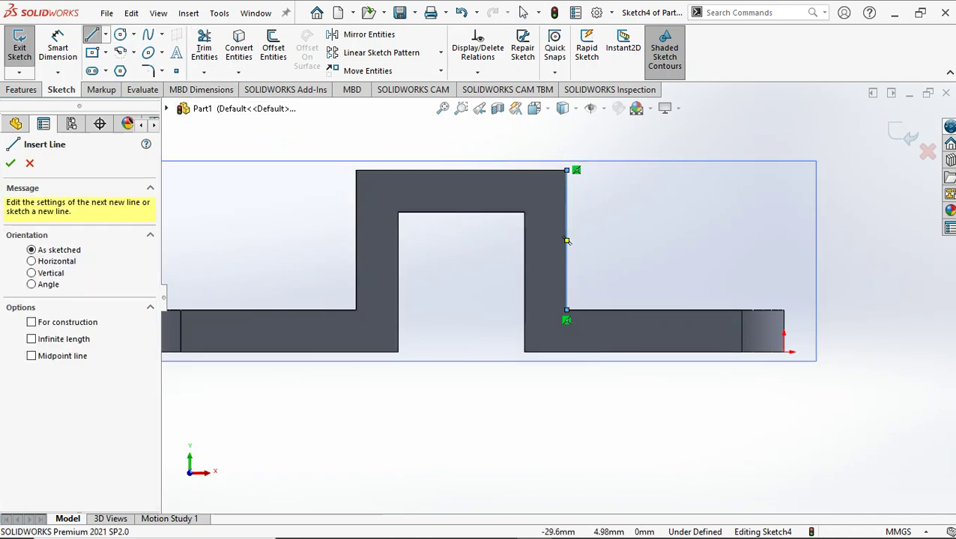
{"action": "left_click", "coordinate": [566, 310]}
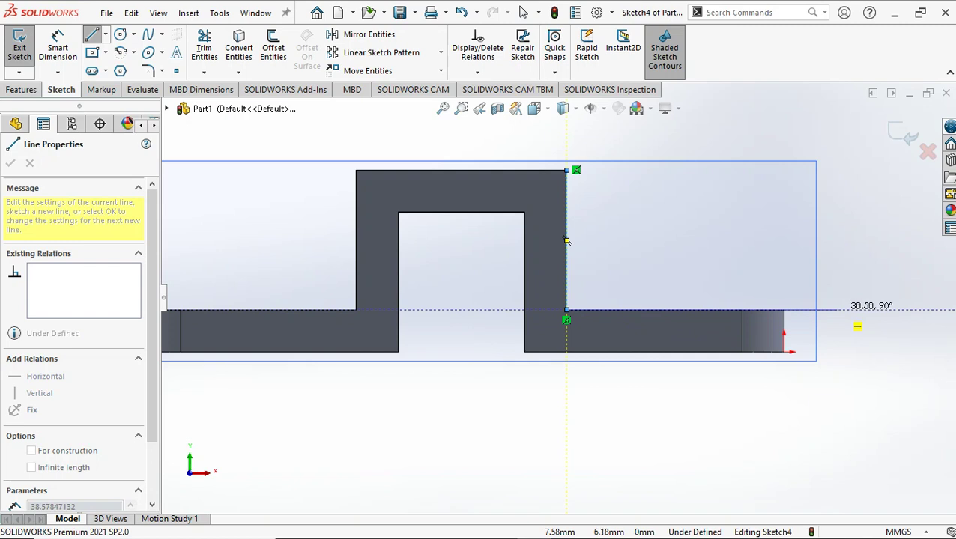
{"action": "left_click", "coordinate": [837, 309]}
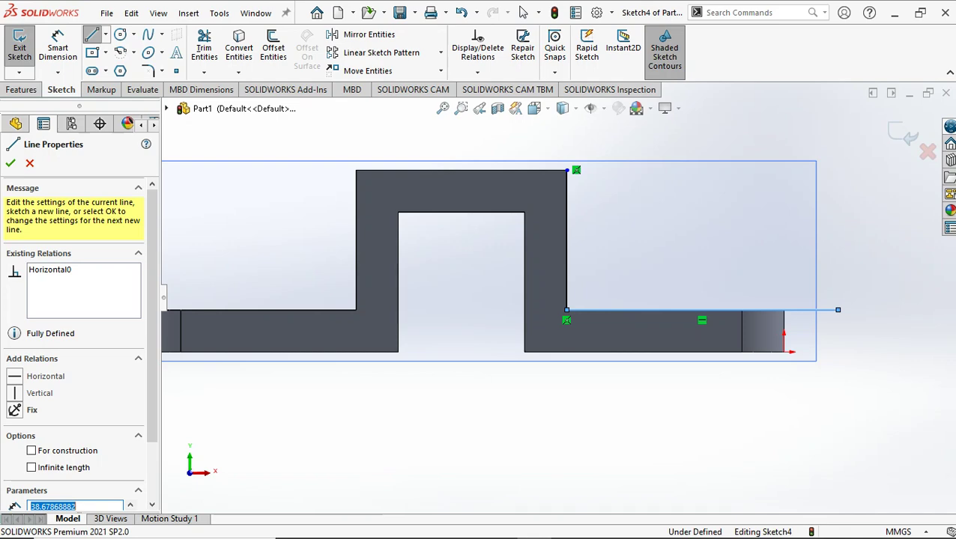
{"action": "key", "text": "Escape"}
{"action": "key", "text": "Escape"}
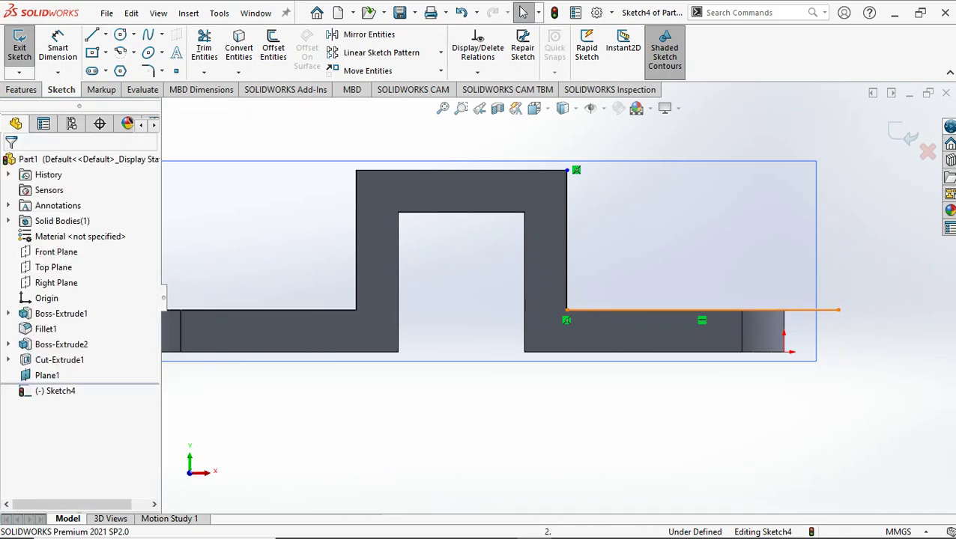
{"action": "left_click", "coordinate": [699, 309]}
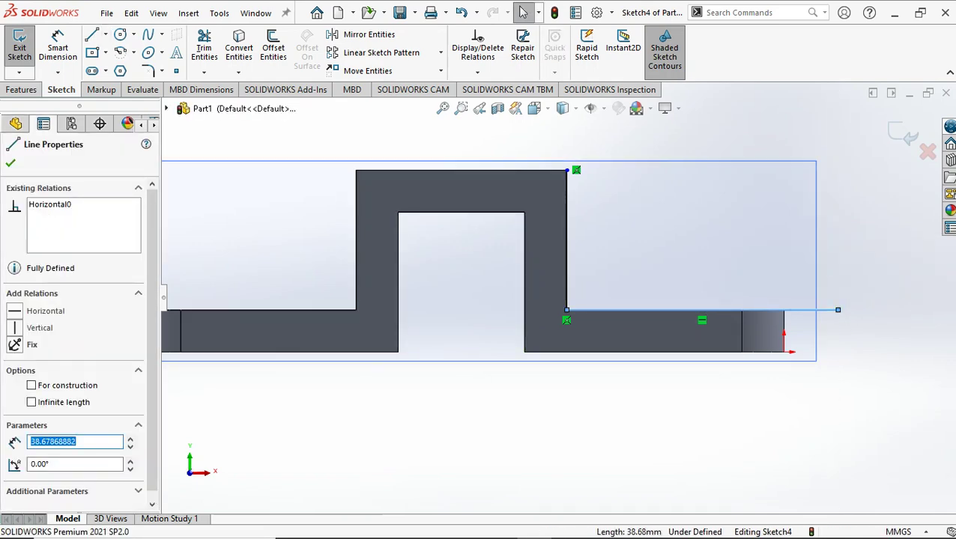
{"action": "type", "text": "2"}
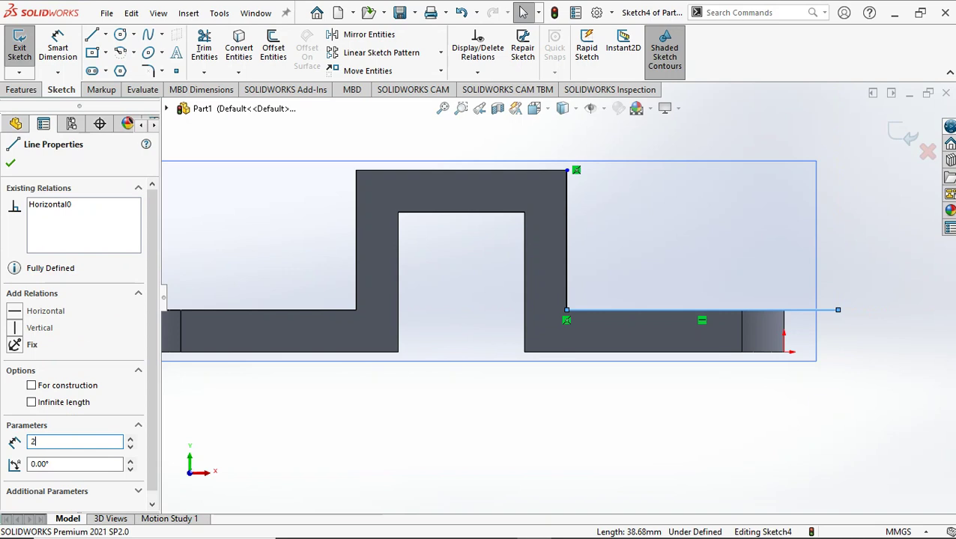
{"action": "type", "text": "0"}
{"action": "key", "text": "Return"}
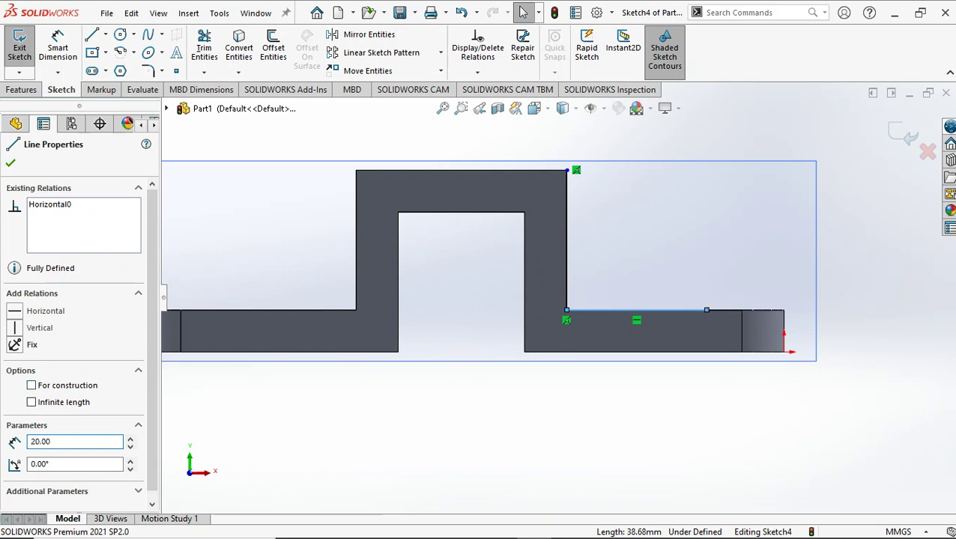
Close the triangle with a diagonal up to the vertical line's top and exit Sketch4.
{"action": "left_click", "coordinate": [91, 35]}
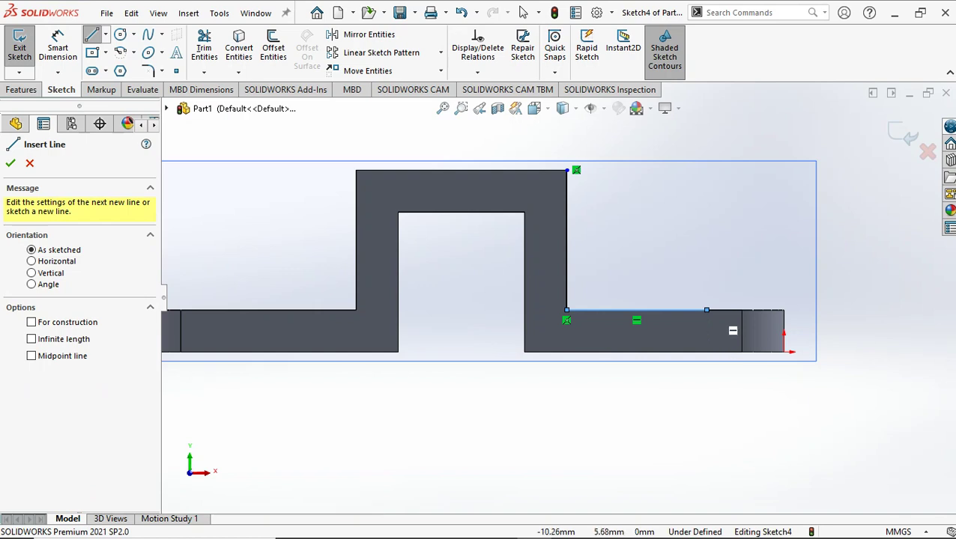
{"action": "left_click", "coordinate": [725, 324]}
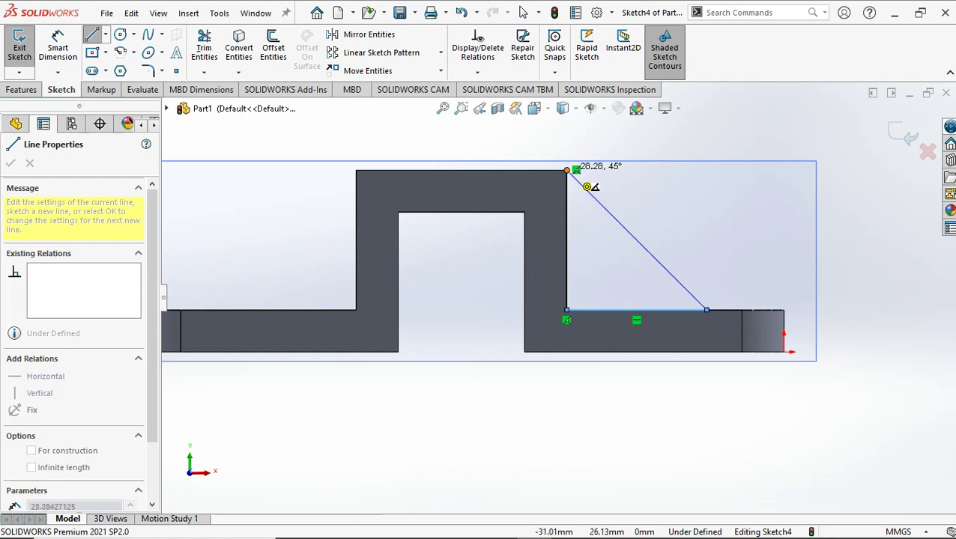
{"action": "left_click", "coordinate": [567, 170]}
{"action": "right_click", "coordinate": [566, 170]}
{"action": "left_click", "coordinate": [592, 181]}
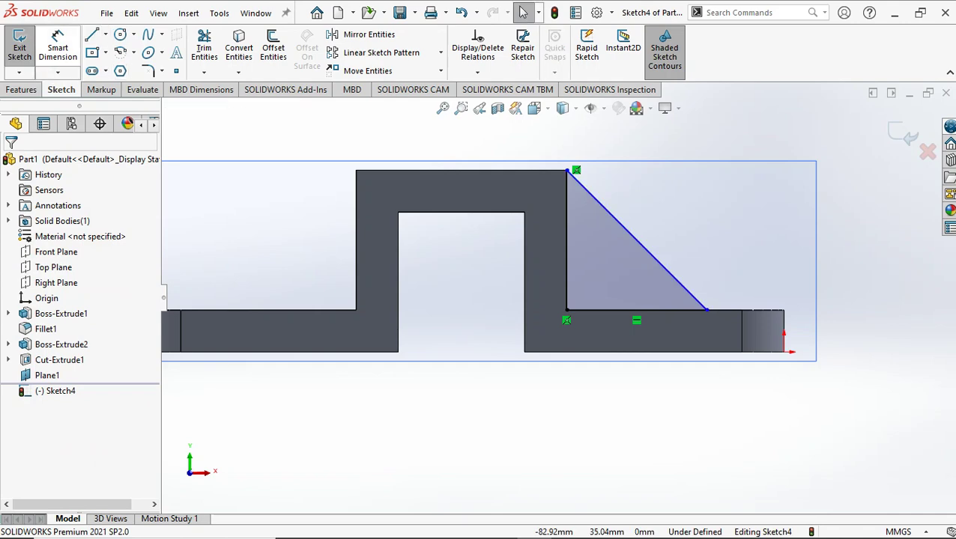
{"action": "left_click", "coordinate": [20, 43]}
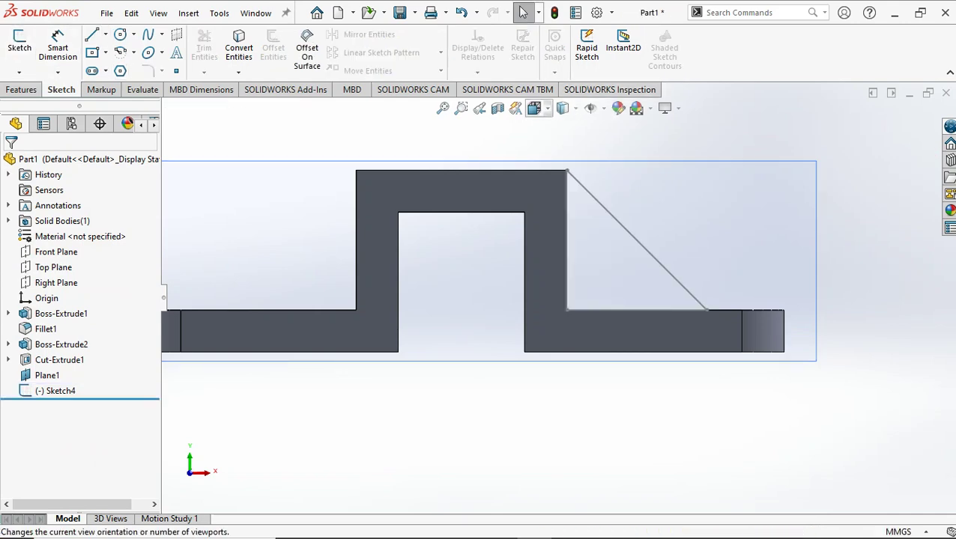
Extrude Sketch4 6 mm Mid Plane in isometric view to create the rib Boss-Extrude3.
{"action": "left_click", "coordinate": [534, 107]}
{"action": "left_click", "coordinate": [614, 146]}
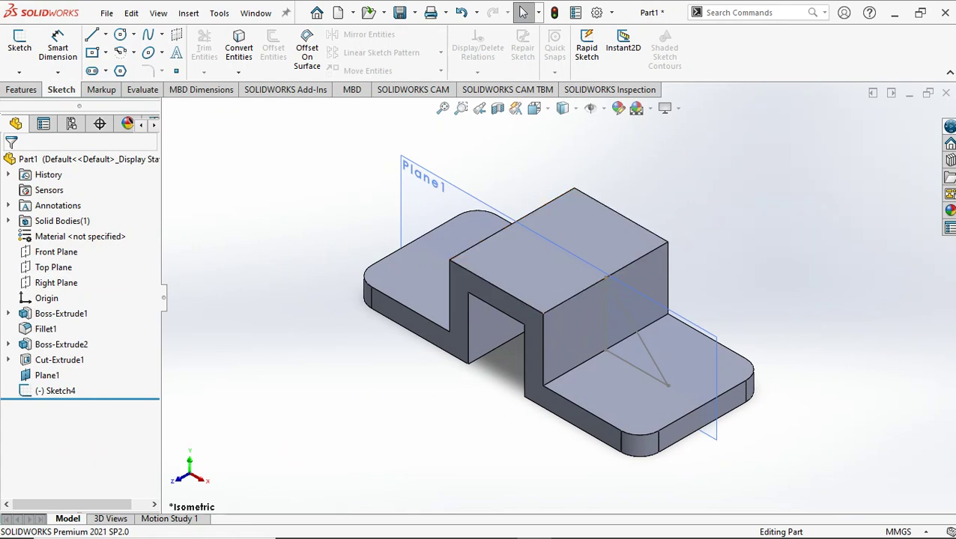
{"action": "left_click", "coordinate": [23, 89]}
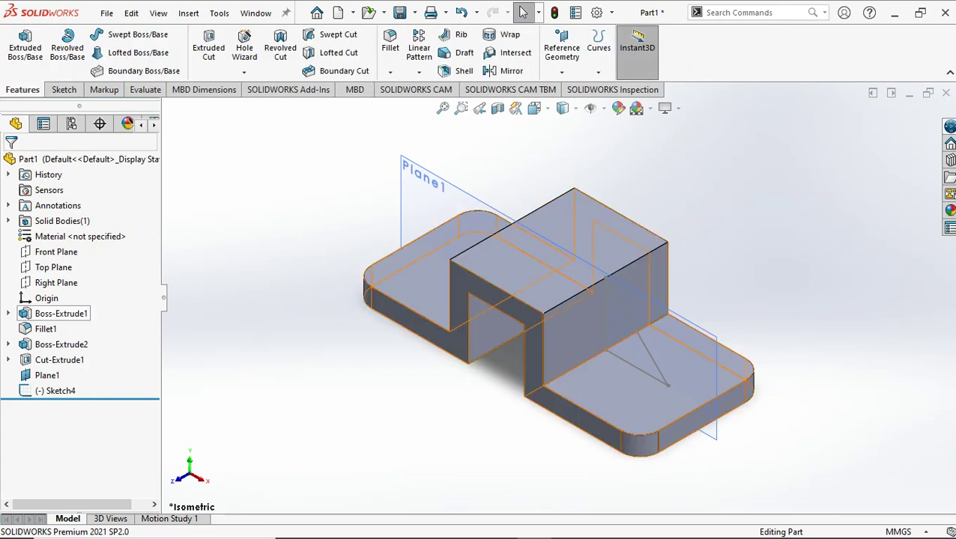
{"action": "left_click", "coordinate": [55, 390]}
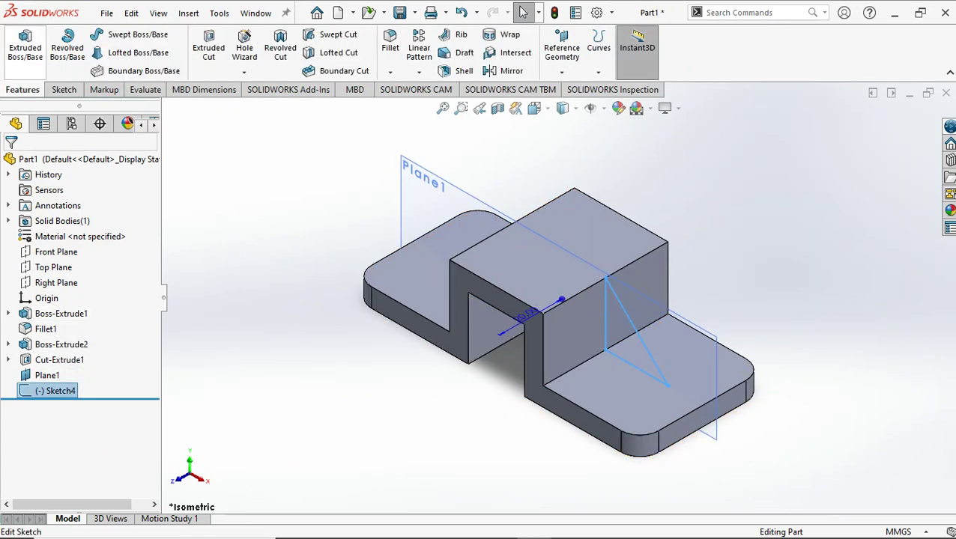
{"action": "left_click", "coordinate": [25, 47]}
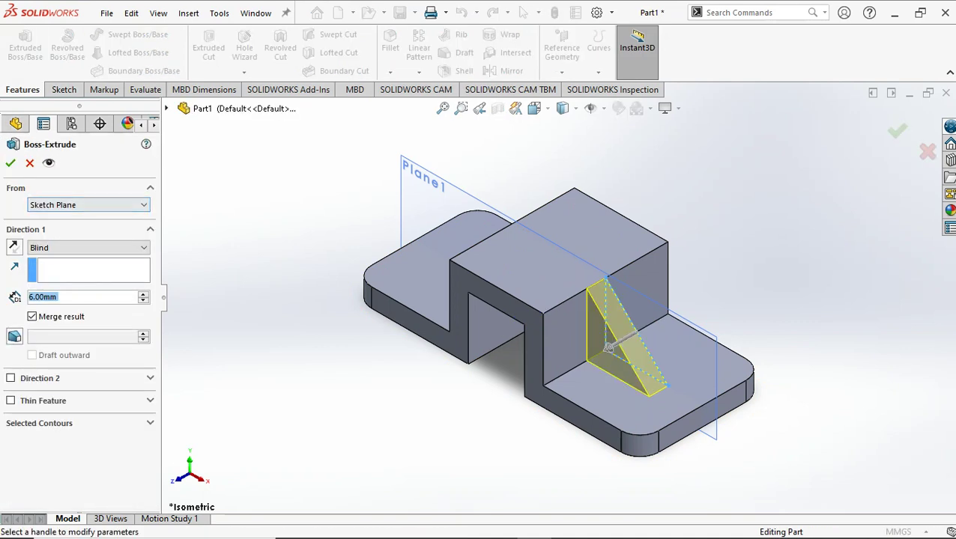
{"action": "left_click", "coordinate": [88, 247]}
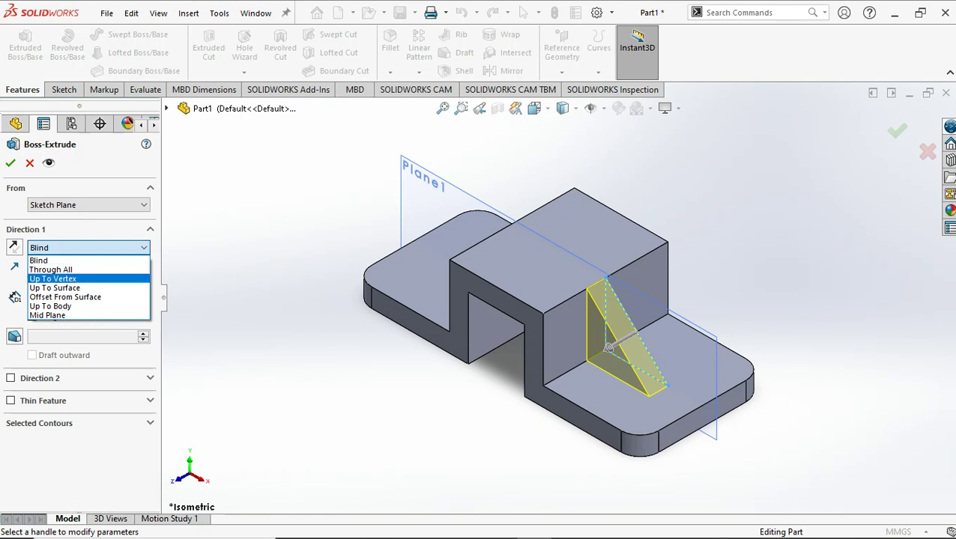
{"action": "left_click", "coordinate": [47, 313]}
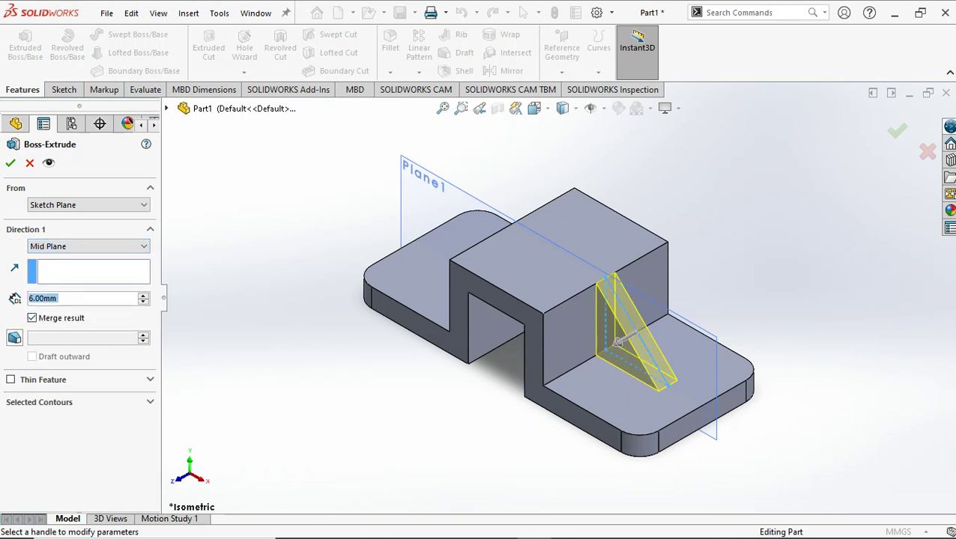
{"action": "left_click", "coordinate": [11, 163]}
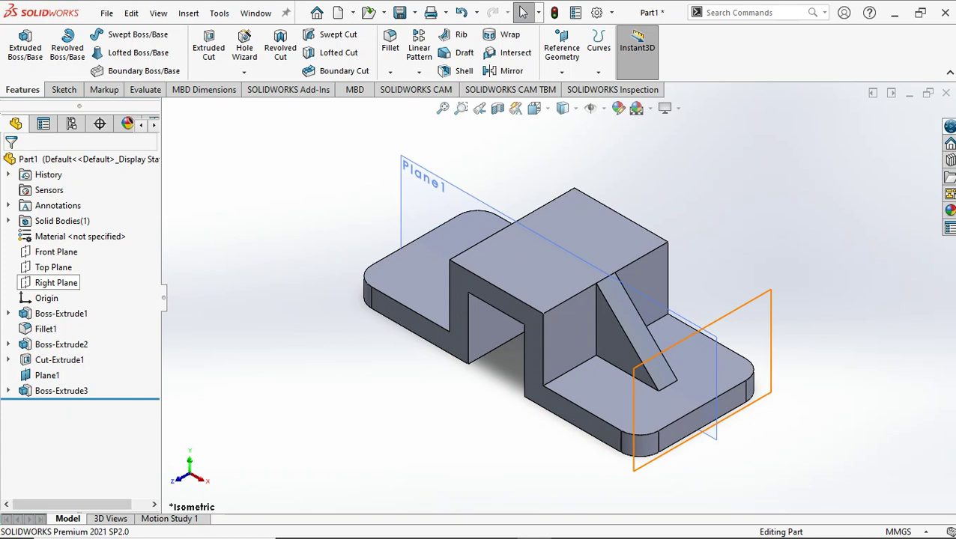
Create Plane2 offset 92/2 (46 mm) from the Right Plane, flipped toward the part's interior.
{"action": "left_click", "coordinate": [56, 282]}
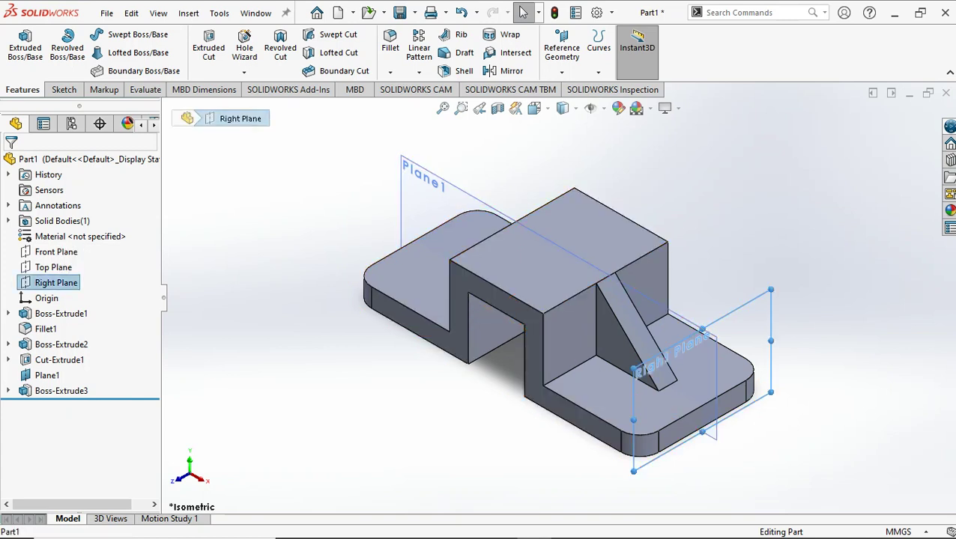
{"action": "left_click", "coordinate": [188, 13]}
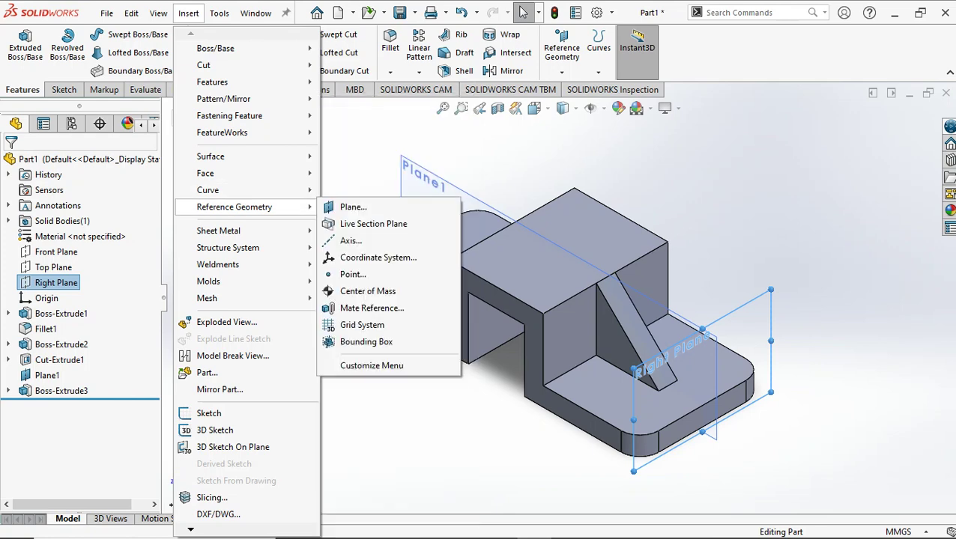
{"action": "left_click", "coordinate": [352, 207]}
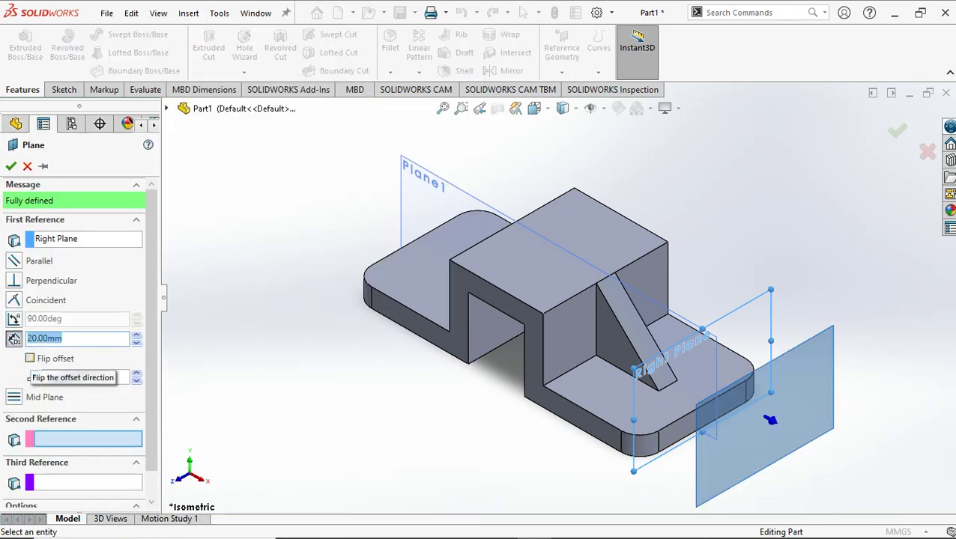
{"action": "left_click", "coordinate": [30, 359]}
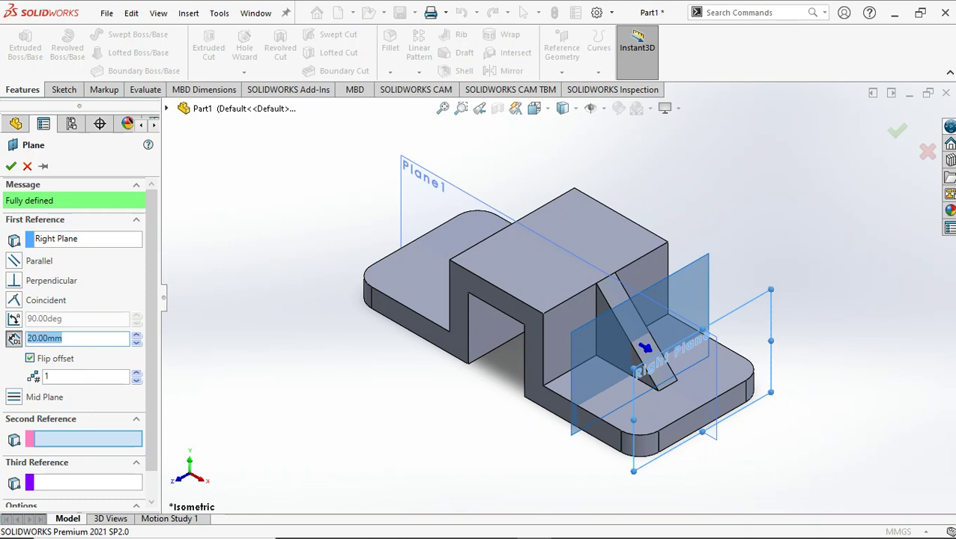
{"action": "type", "text": "92"}
{"action": "type", "text": "/2"}
{"action": "key", "text": "Return"}
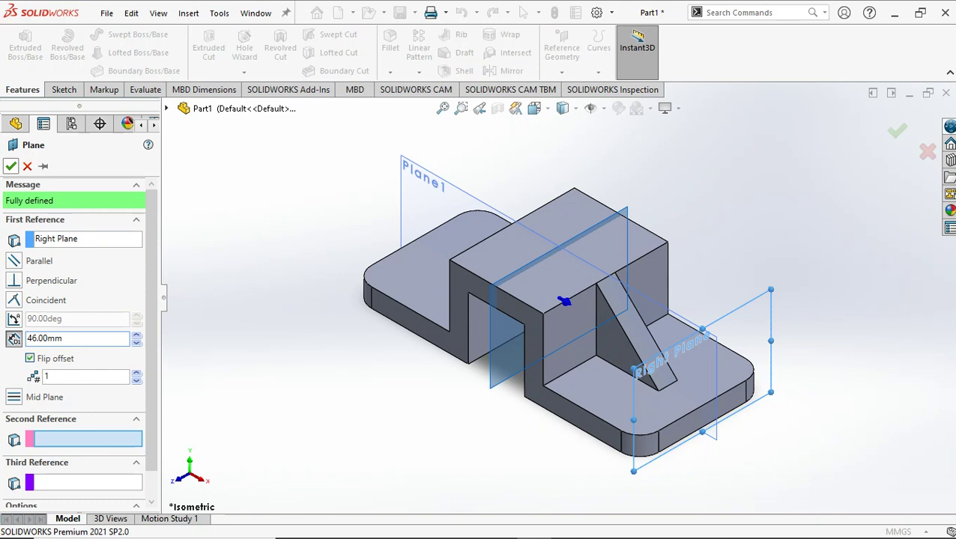
{"action": "left_click", "coordinate": [10, 166]}
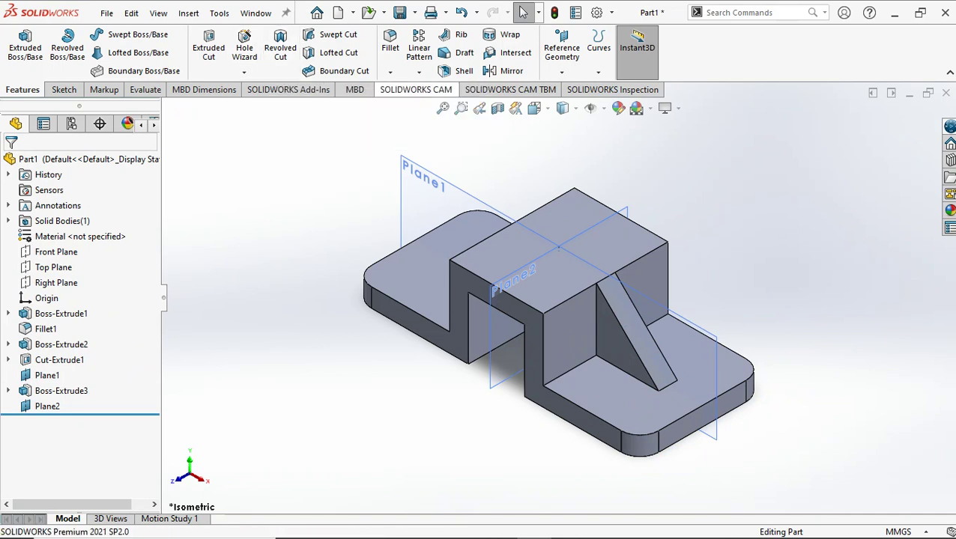
Mirror the rib Boss-Extrude3 across Plane2 as Mirror1.
{"action": "left_click", "coordinate": [419, 71]}
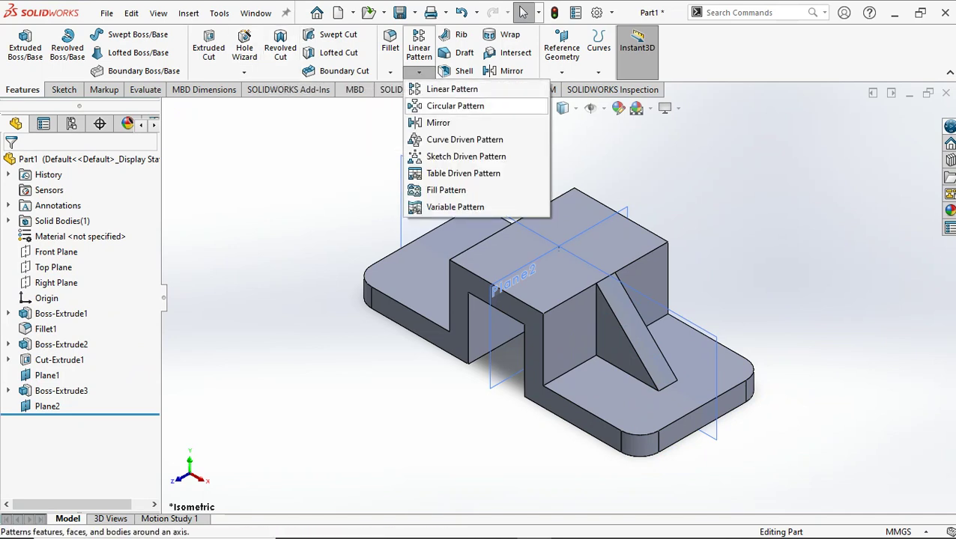
{"action": "left_click", "coordinate": [438, 123]}
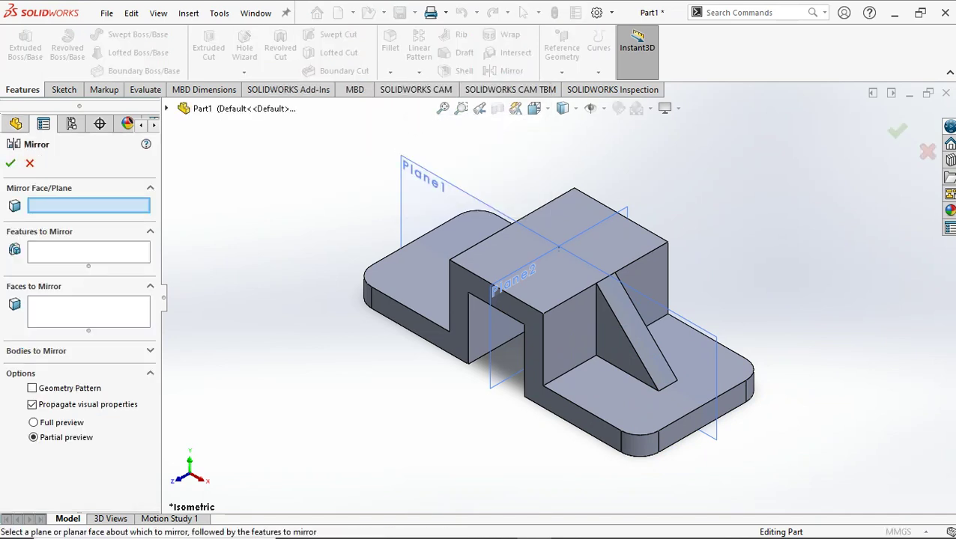
{"action": "left_click", "coordinate": [524, 367]}
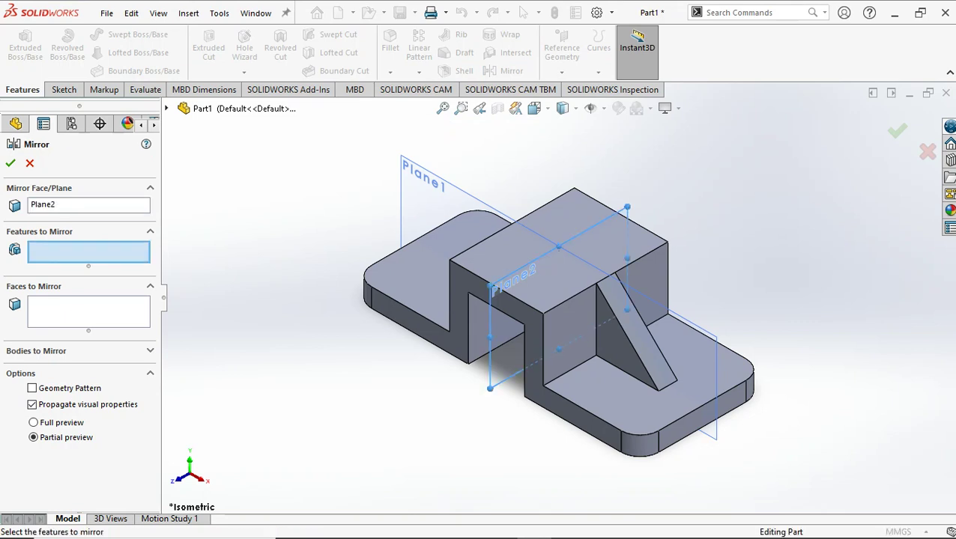
{"action": "left_click", "coordinate": [167, 109]}
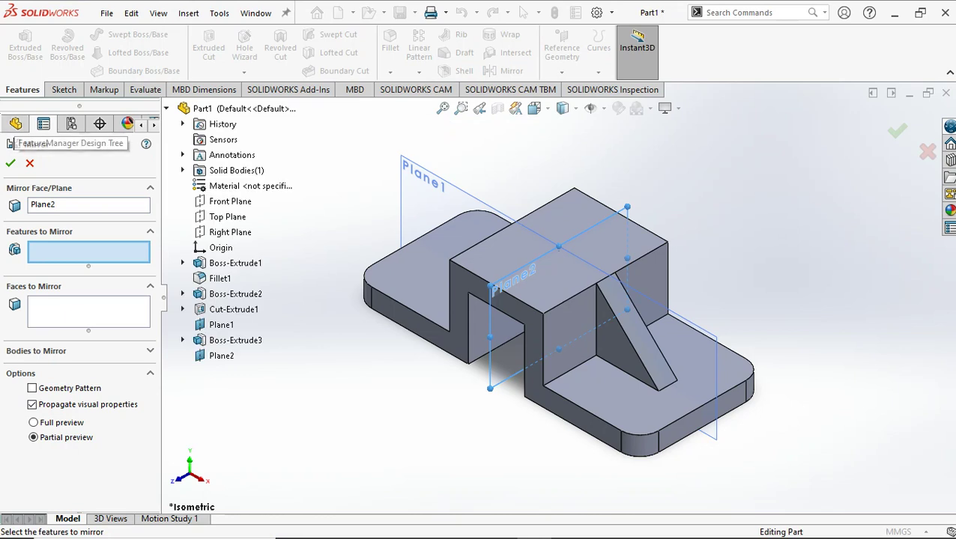
{"action": "left_click", "coordinate": [235, 340]}
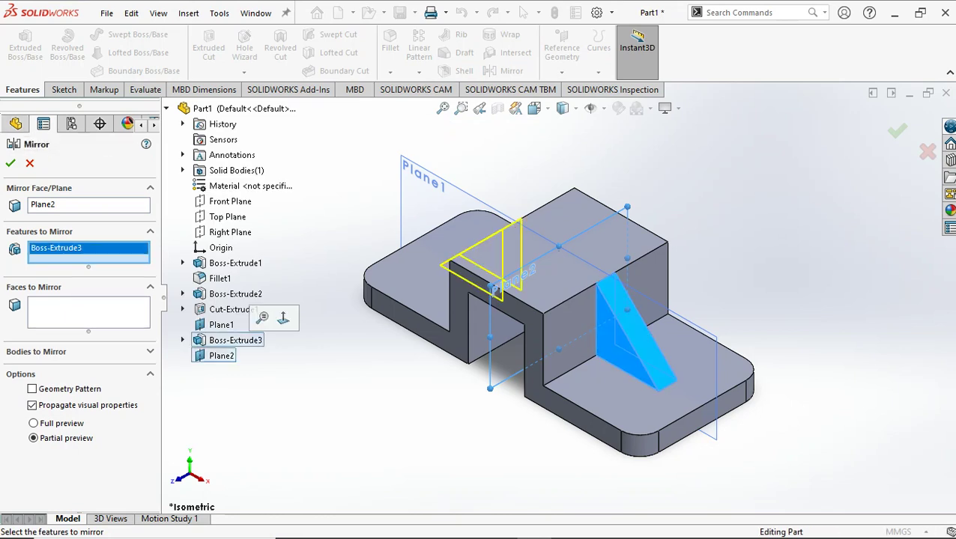
{"action": "left_click", "coordinate": [10, 163]}
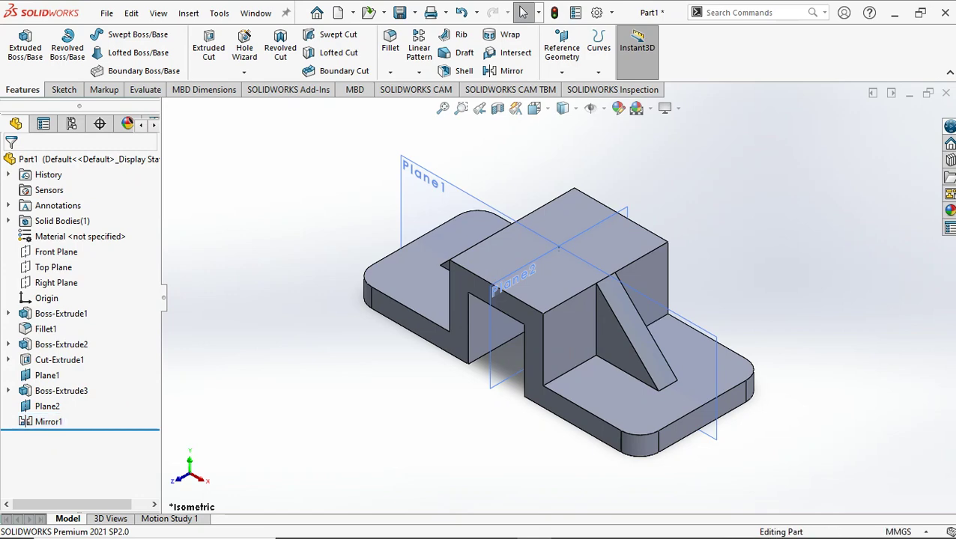
{"action": "mouse_move", "coordinate": [558, 315]}
{"action": "middle_mouse_down"}
{"action": "mouse_move", "coordinate": [663, 292]}
{"action": "mouse_move", "coordinate": [723, 319]}
{"action": "middle_mouse_up"}
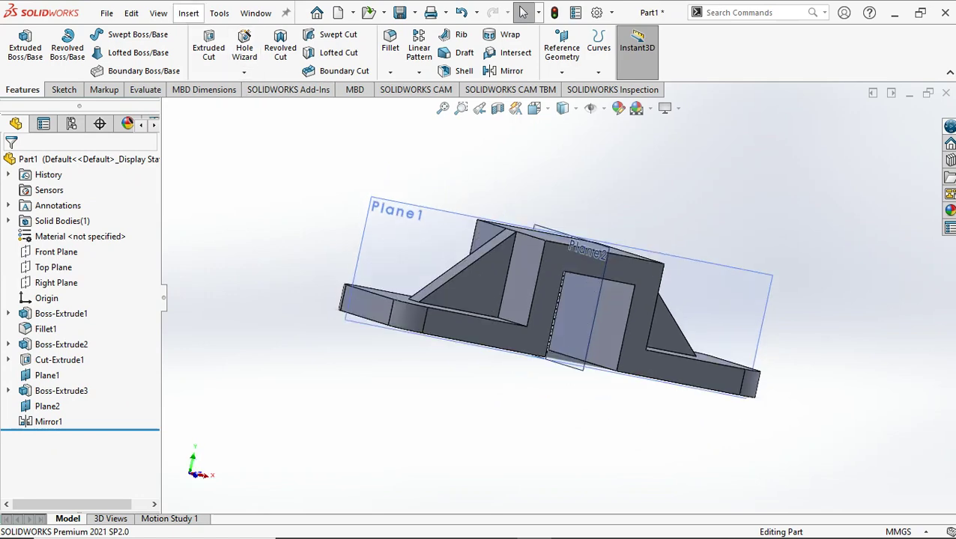
Hide all reference planes and view the part from side, front and isometric angles.
{"action": "left_click", "coordinate": [188, 13]}
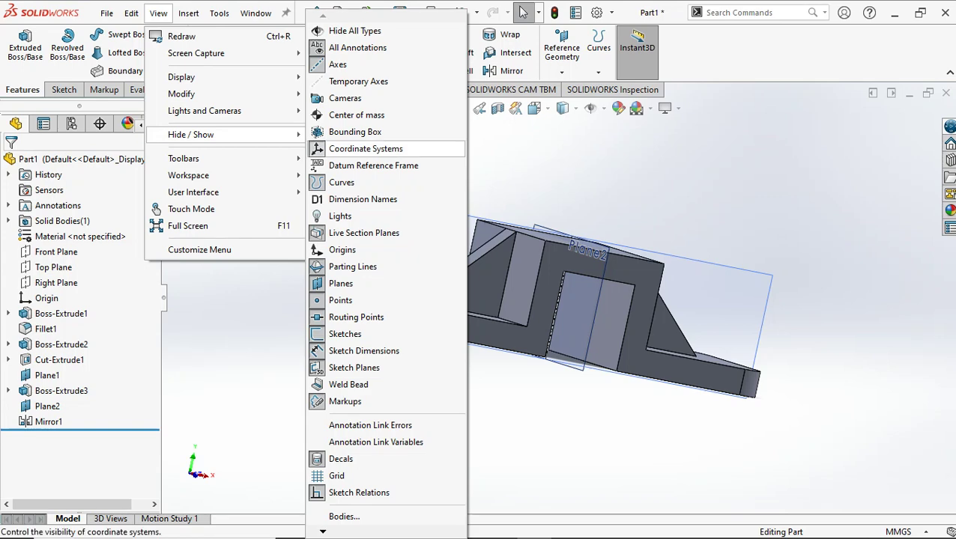
{"action": "left_click", "coordinate": [340, 283]}
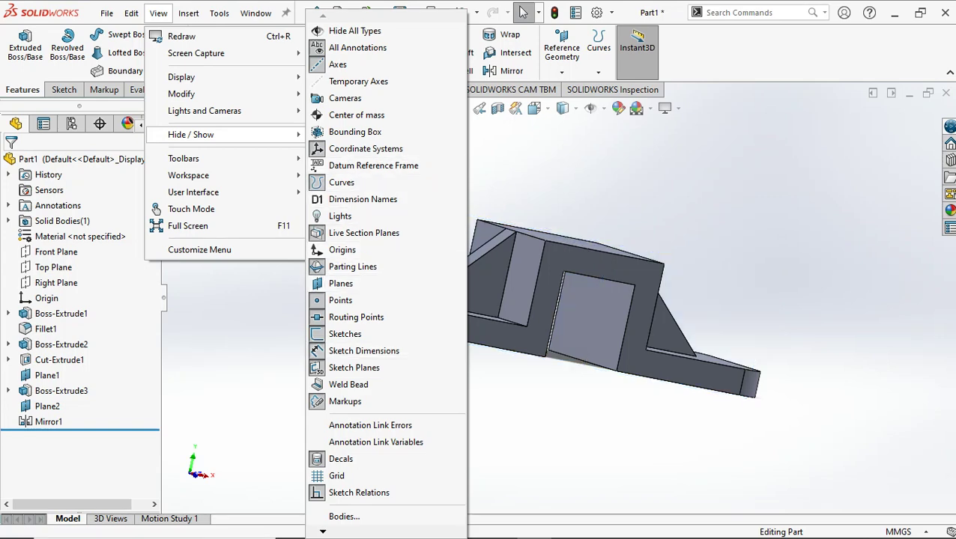
{"action": "middle_click_drag", "start_coordinate": [553, 307], "coordinate": [517, 419]}
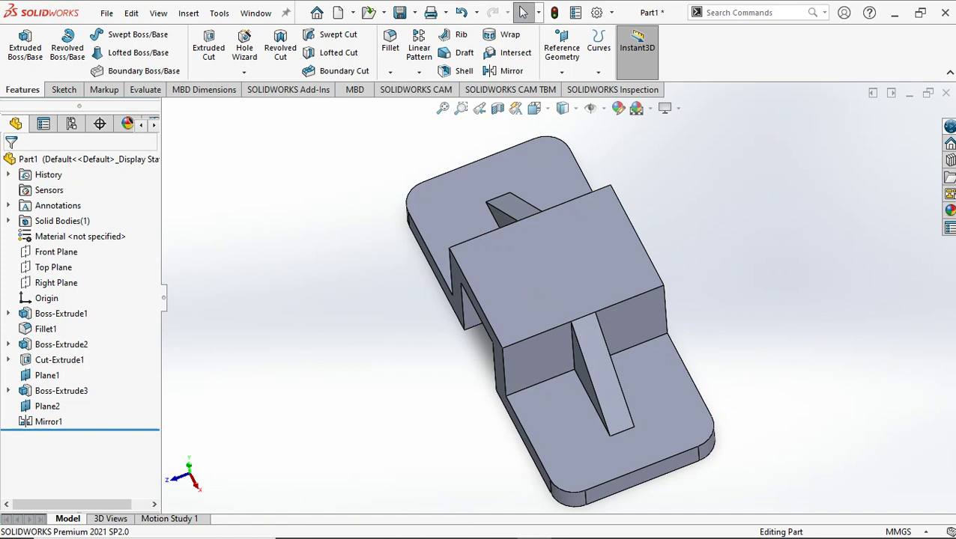
{"action": "key", "text": "ctrl+4"}
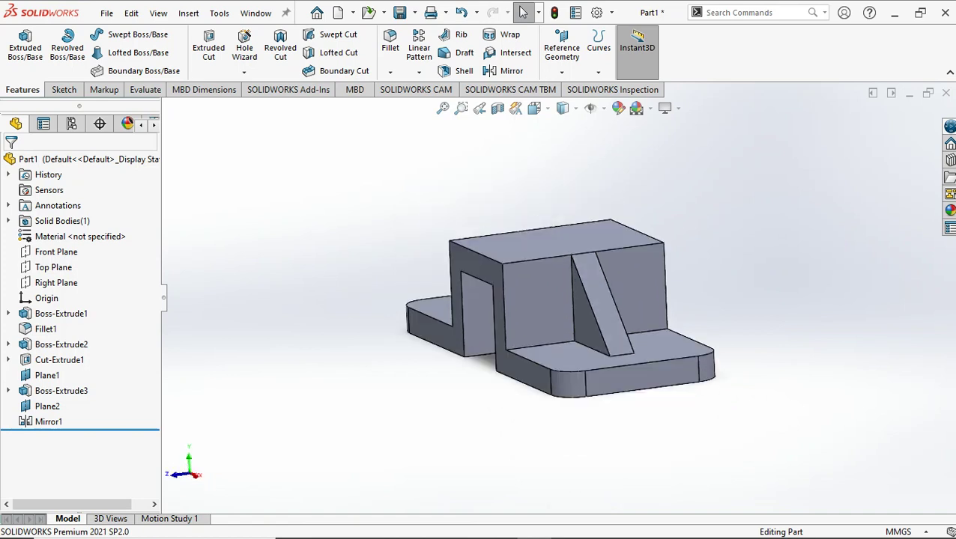
{"action": "key", "text": "ctrl+1"}
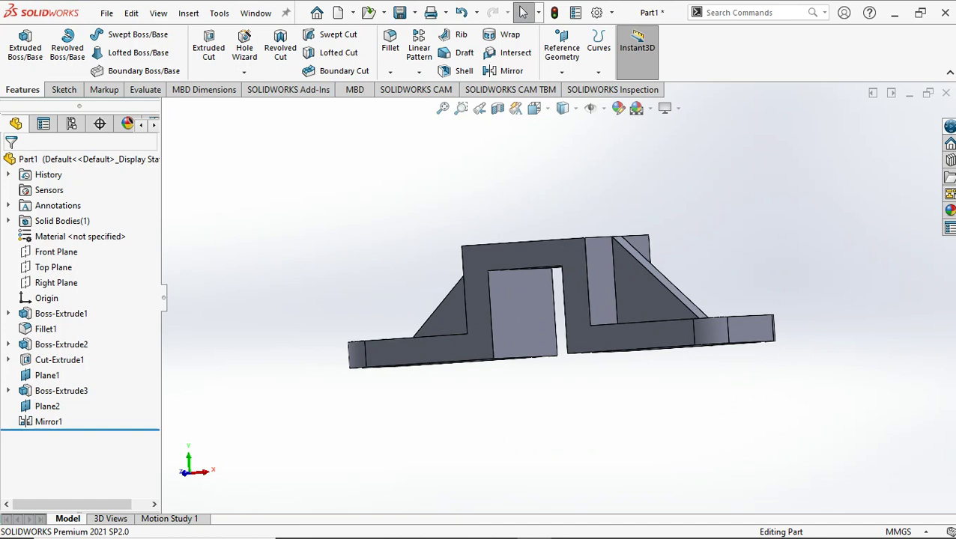
{"action": "key", "text": "ctrl+7"}
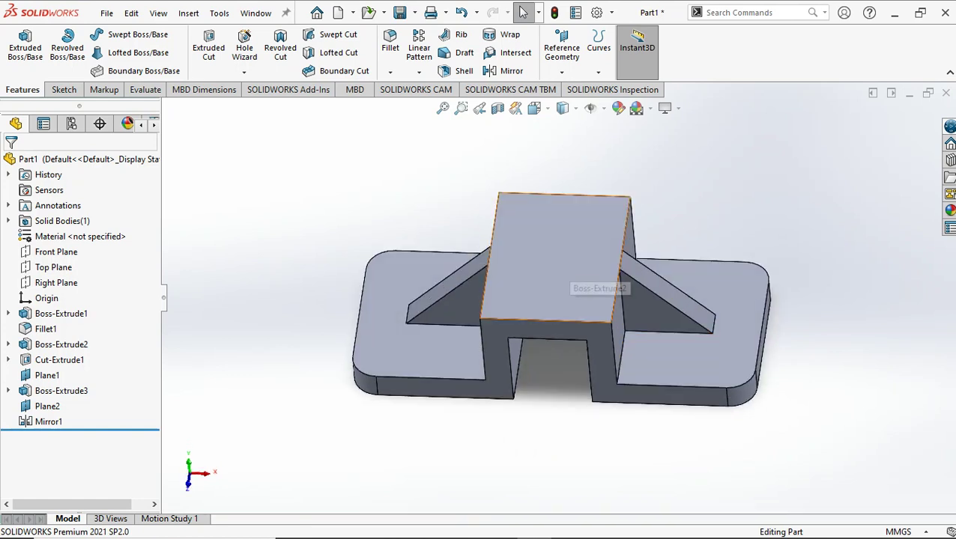
{"action": "key", "text": "Down"}
{"action": "key", "text": "Down"}
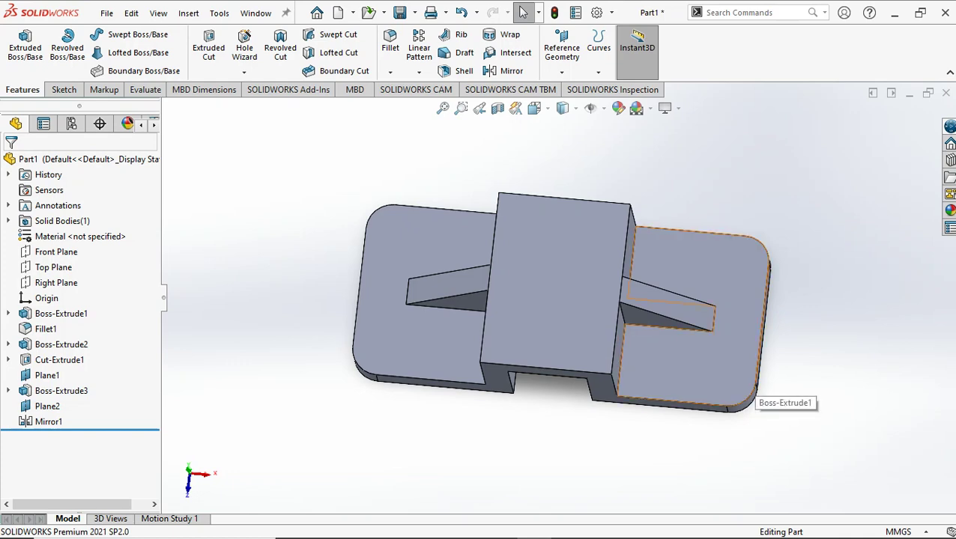
Start a sketch on the right plate's top face with a short horizontal line at its bottom-right corner.
{"action": "left_click", "coordinate": [752, 409]}
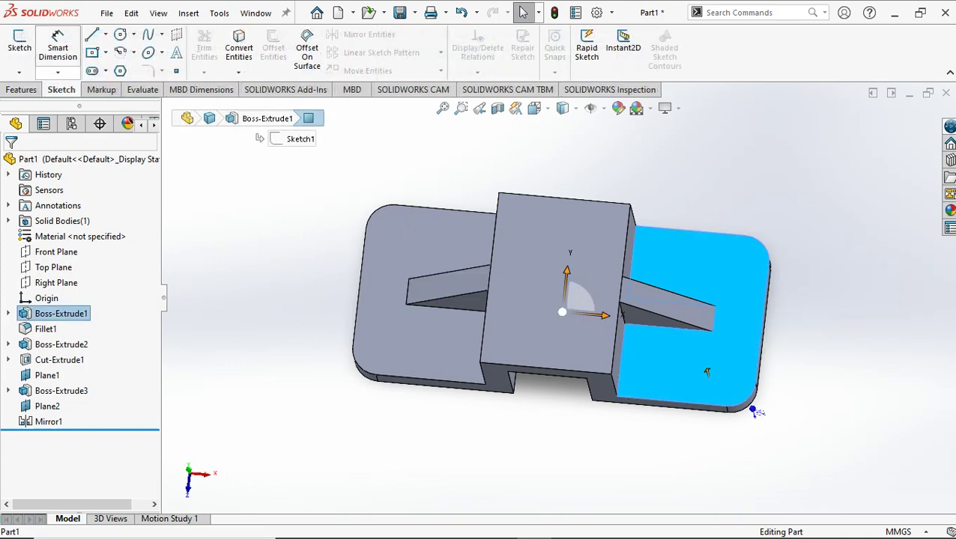
{"action": "left_click", "coordinate": [120, 34]}
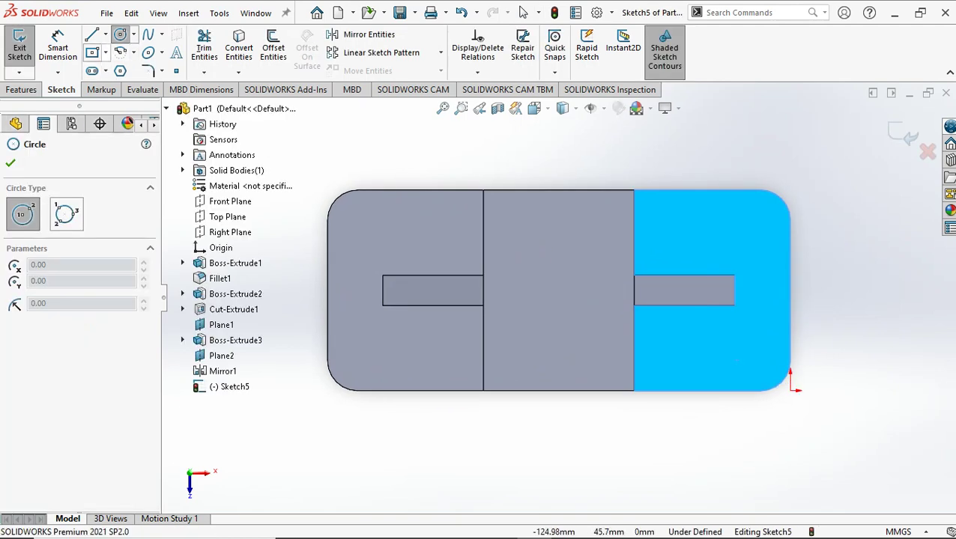
{"action": "left_click", "coordinate": [92, 35]}
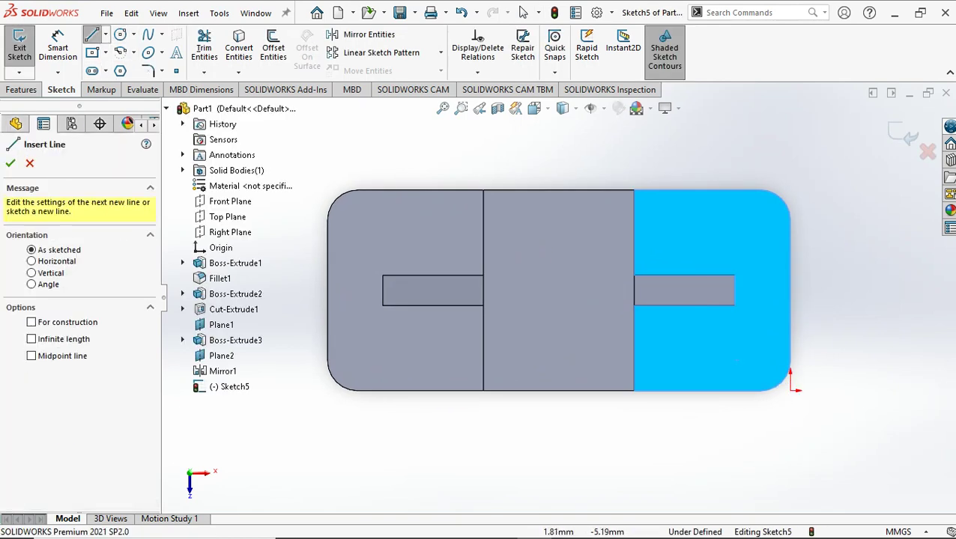
{"action": "left_click", "coordinate": [790, 390]}
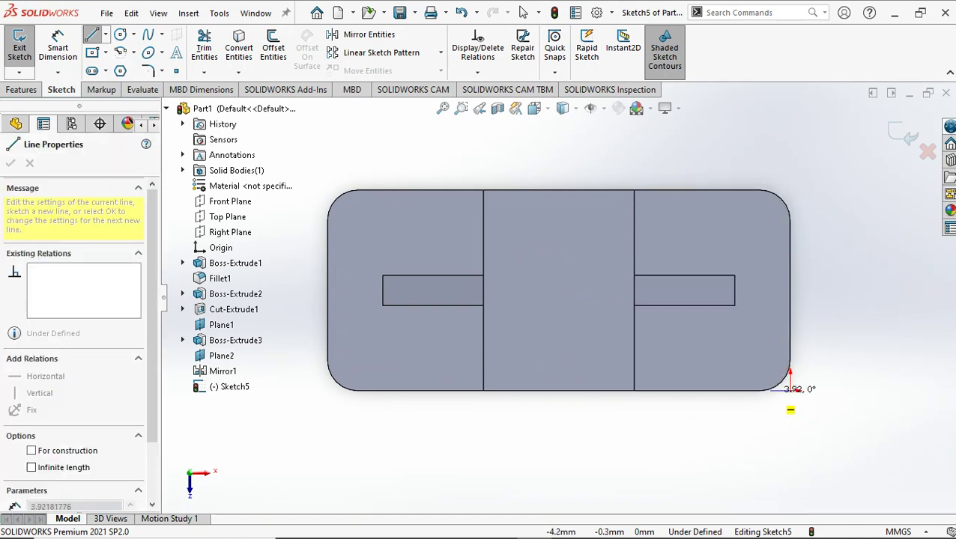
{"action": "left_click", "coordinate": [760, 389]}
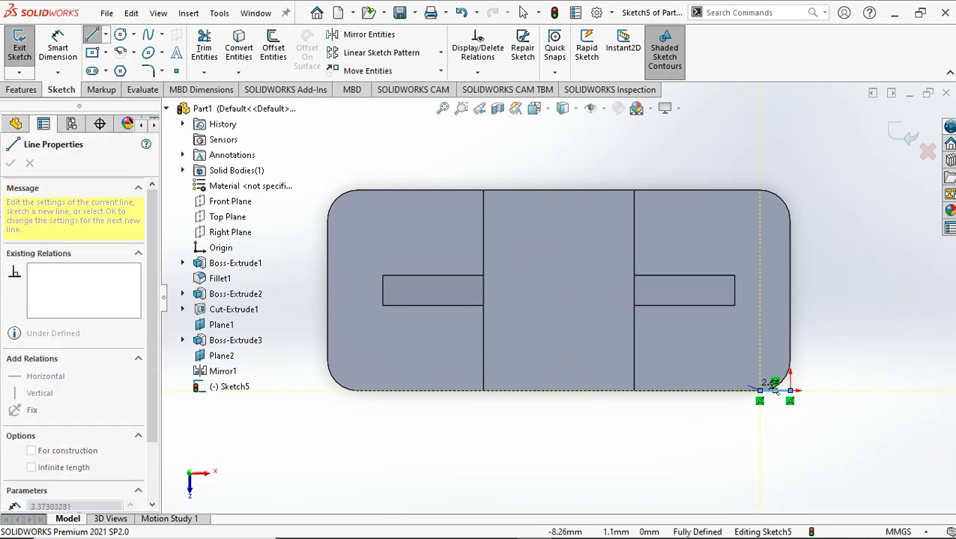
{"action": "key", "text": "Escape"}
{"action": "left_click", "coordinate": [775, 389]}
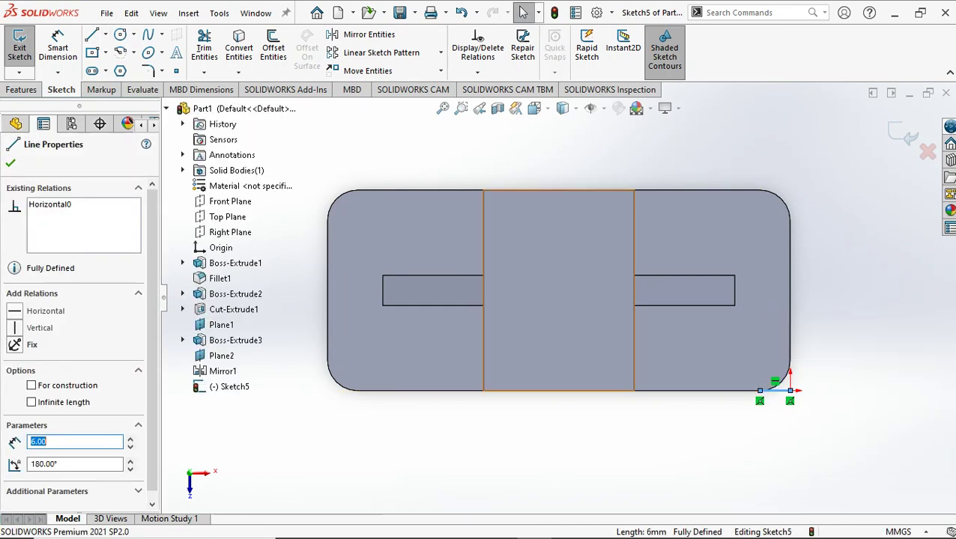
Draw a vertical helper line from that line's end and set its length to 6 mm.
{"action": "key", "text": "l"}
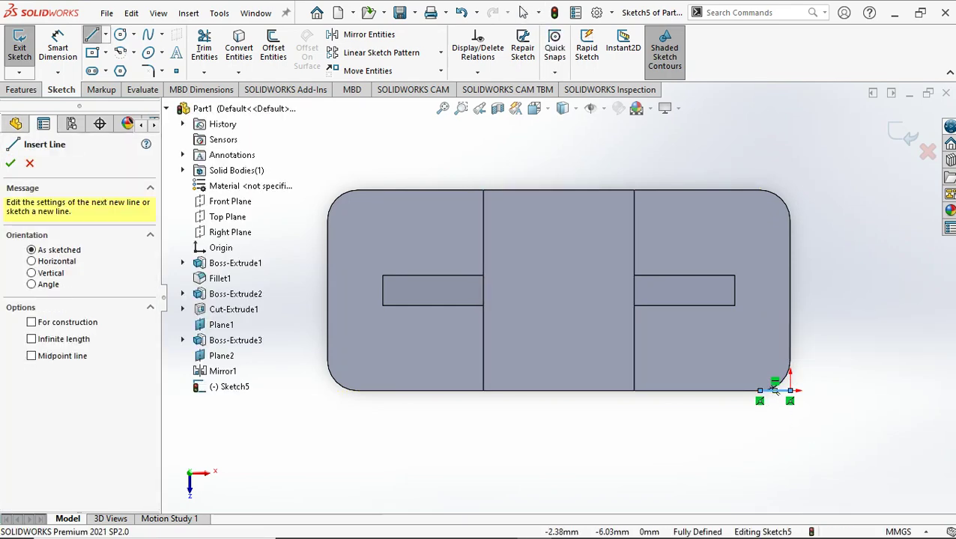
{"action": "left_click", "coordinate": [761, 389]}
{"action": "left_click", "coordinate": [760, 171]}
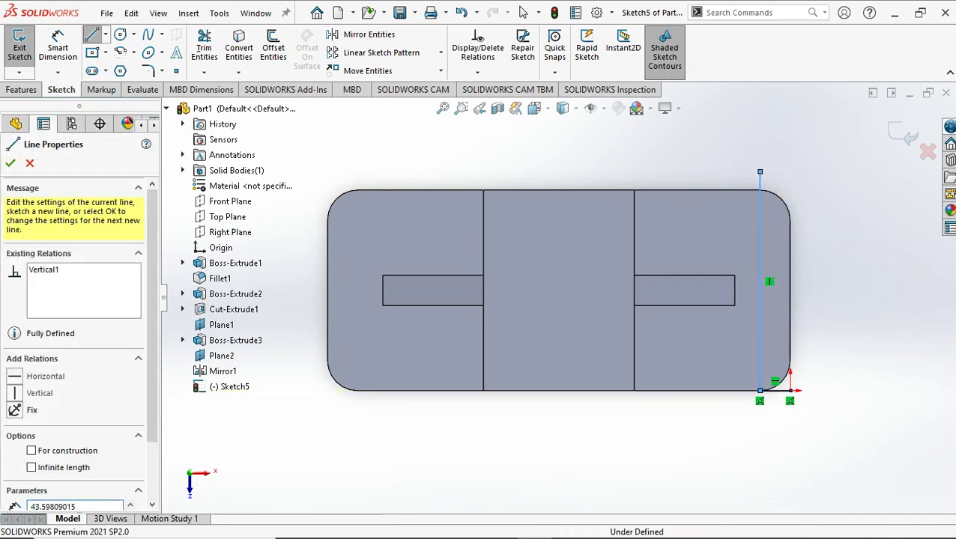
{"action": "right_click", "coordinate": [760, 171]}
{"action": "left_click", "coordinate": [772, 181]}
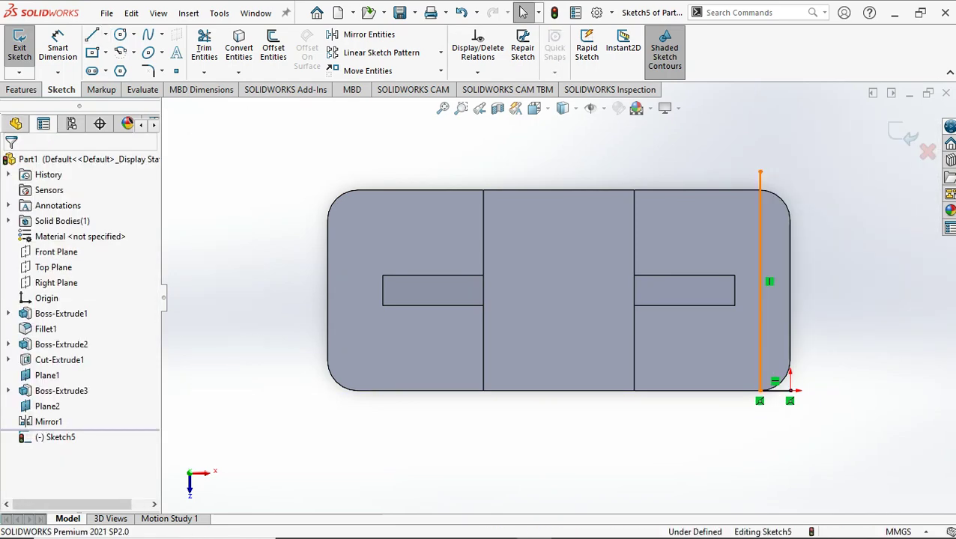
{"action": "left_click", "coordinate": [760, 225]}
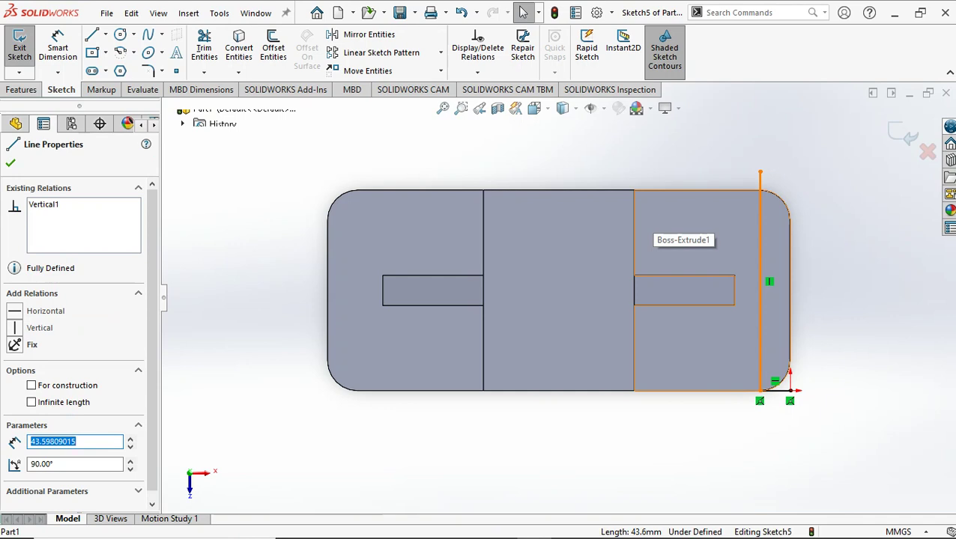
{"action": "type", "text": "6"}
{"action": "key", "text": "Return"}
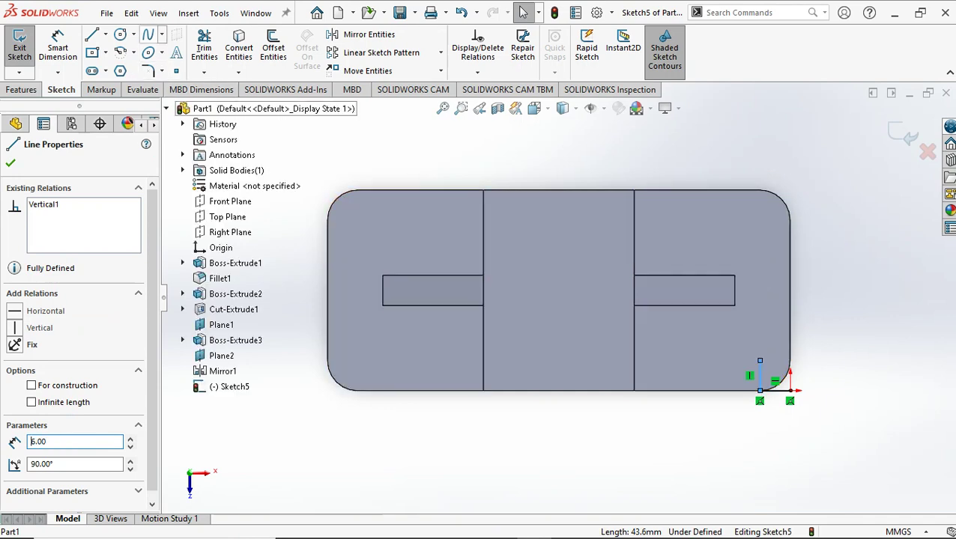
{"action": "key", "text": "c"}
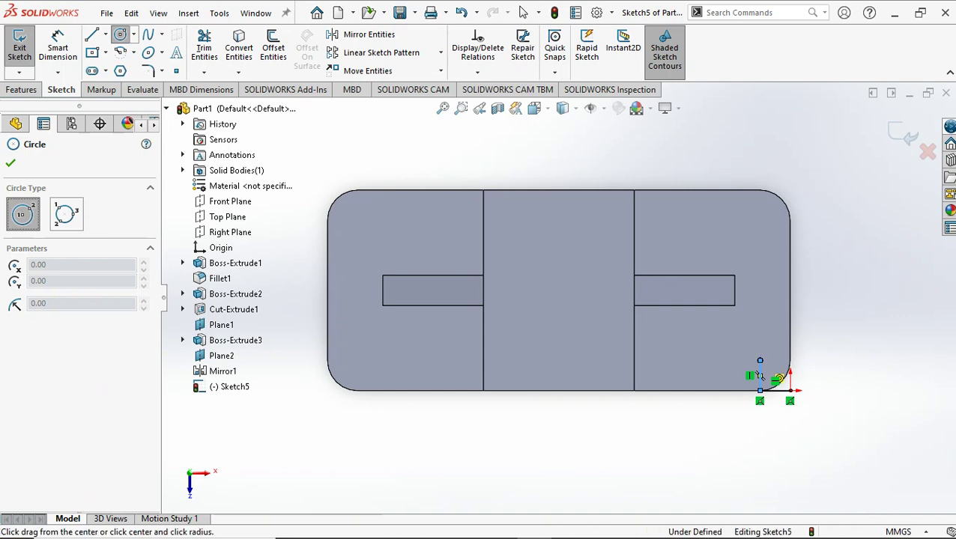
Draw a circle at the vertical helper line's top end and remove both right-corner helper lines.
{"action": "left_click", "coordinate": [759, 361]}
{"action": "left_click", "coordinate": [774, 364]}
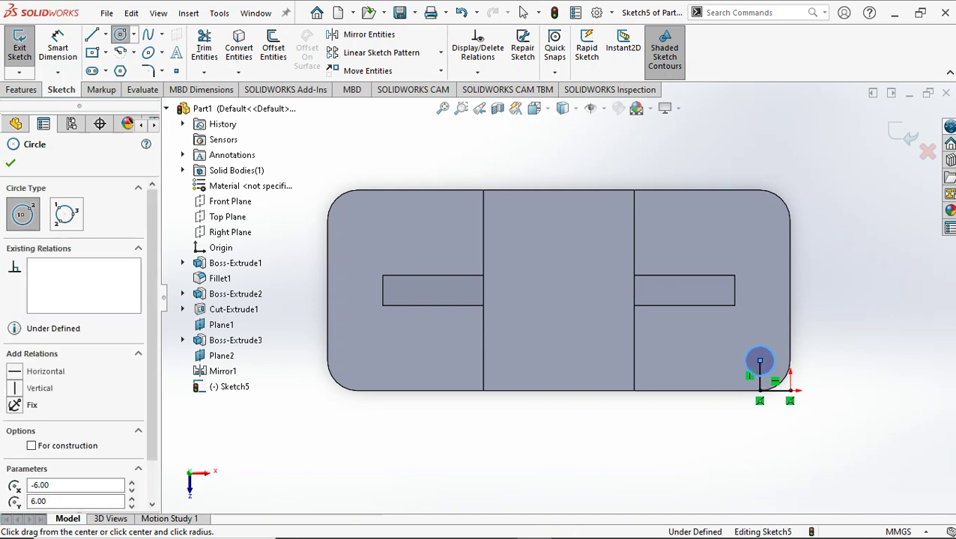
{"action": "key", "text": "Escape"}
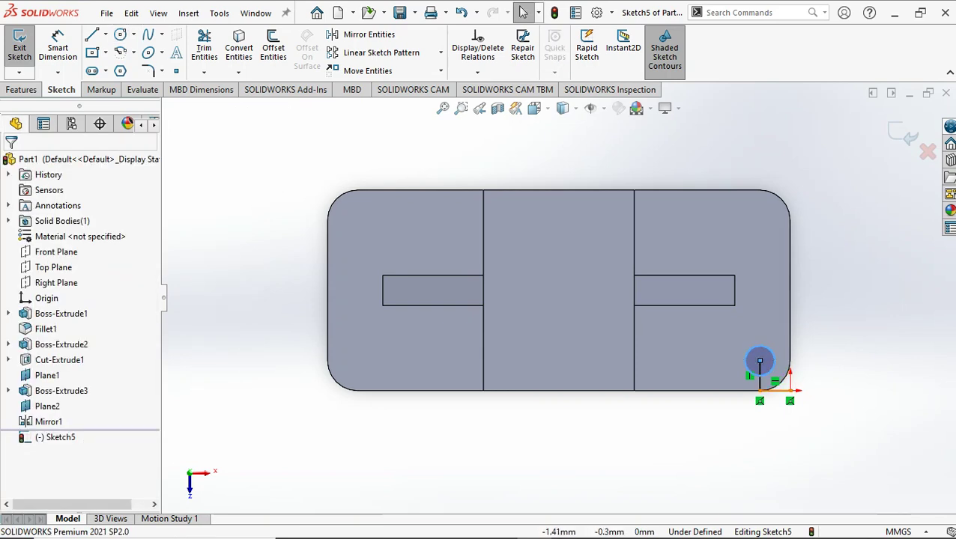
{"action": "left_click", "coordinate": [778, 389]}
{"action": "key", "text": "Escape"}
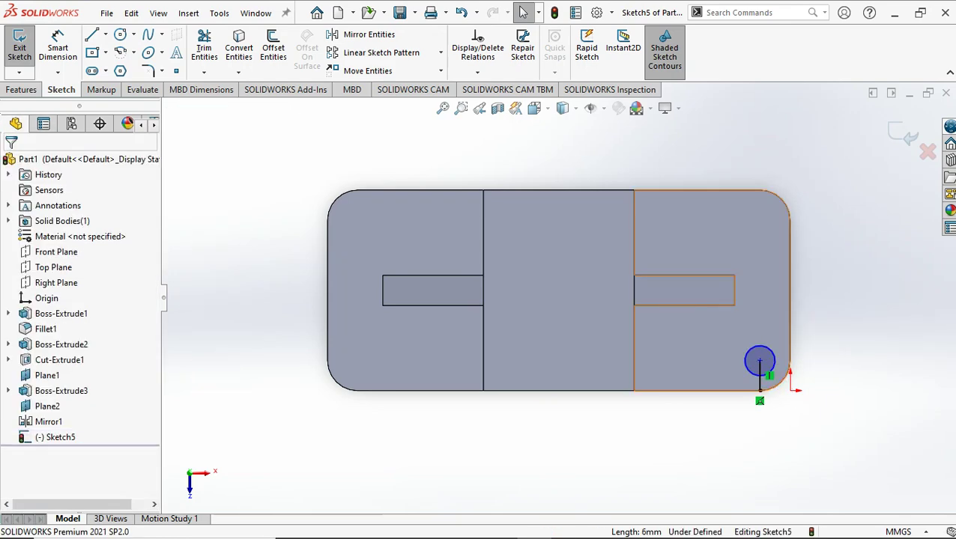
{"action": "left_click", "coordinate": [760, 379]}
{"action": "key", "text": "Escape"}
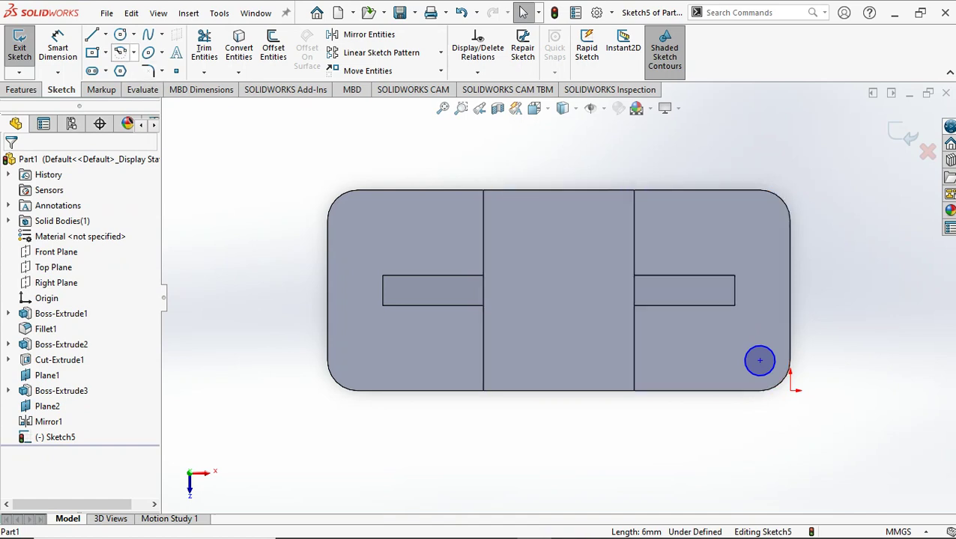
Add a helper line at the left edge, a 3 mm-radius circle at its end, then exit Sketch5.
{"action": "left_click", "coordinate": [92, 35]}
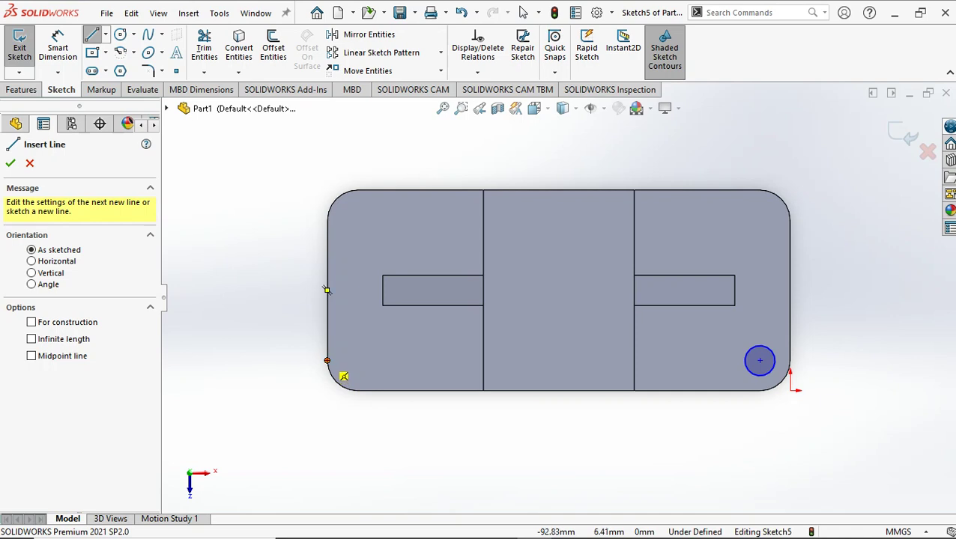
{"action": "left_click", "coordinate": [326, 360]}
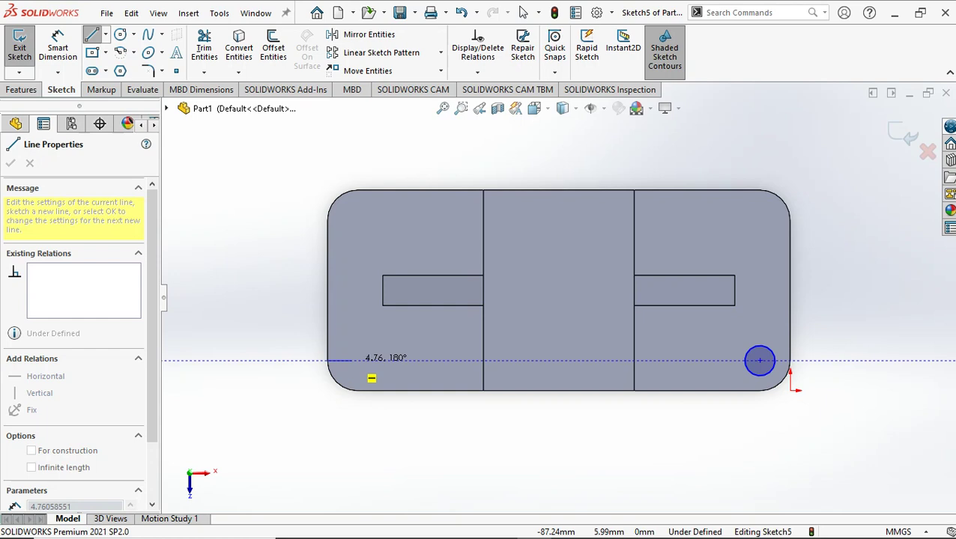
{"action": "left_click", "coordinate": [351, 360]}
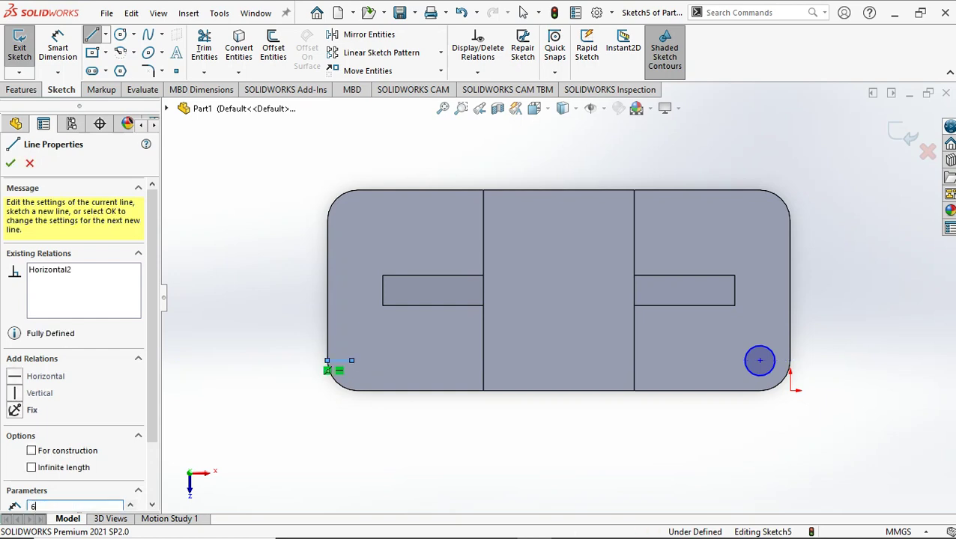
{"action": "key", "text": "Escape"}
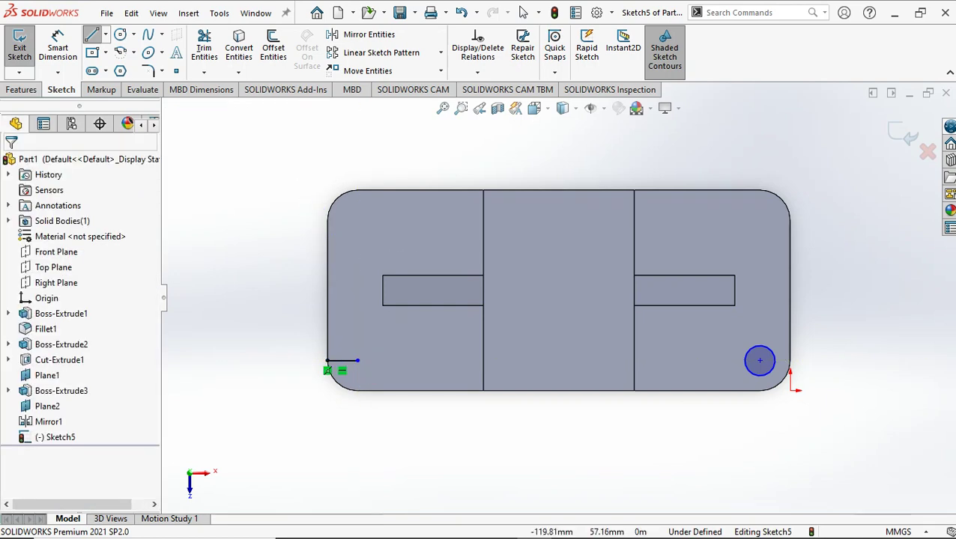
{"action": "left_click", "coordinate": [120, 34]}
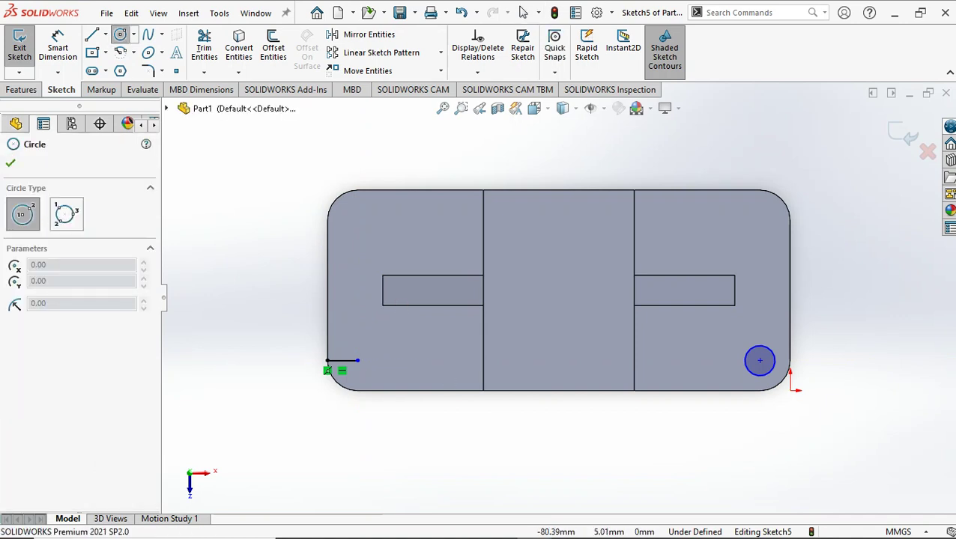
{"action": "left_click", "coordinate": [357, 360]}
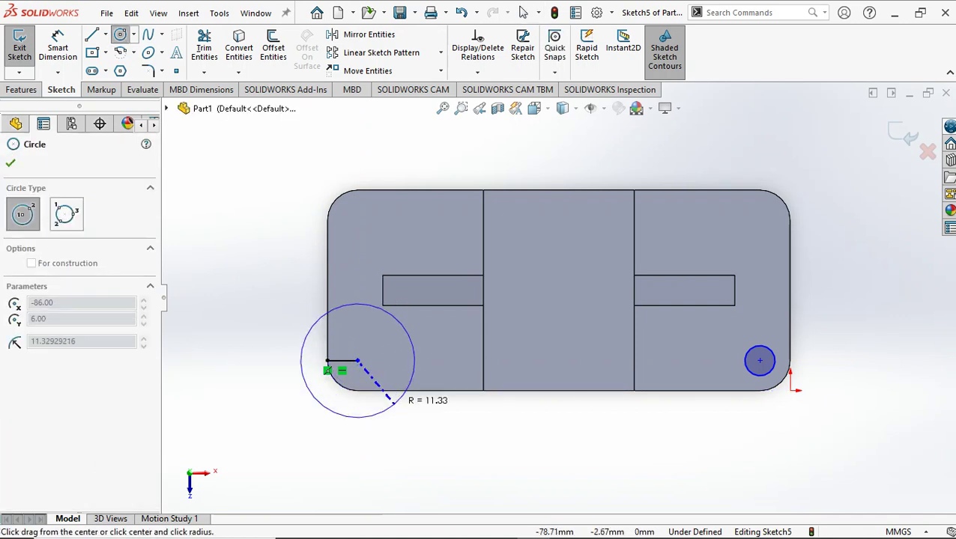
{"action": "left_click", "coordinate": [397, 401]}
{"action": "type", "text": "6/2"}
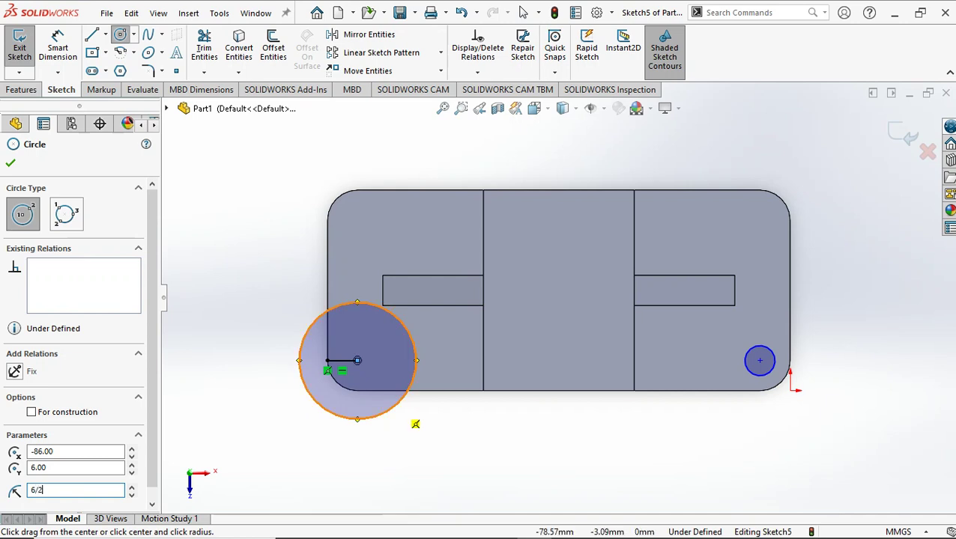
{"action": "key", "text": "Return"}
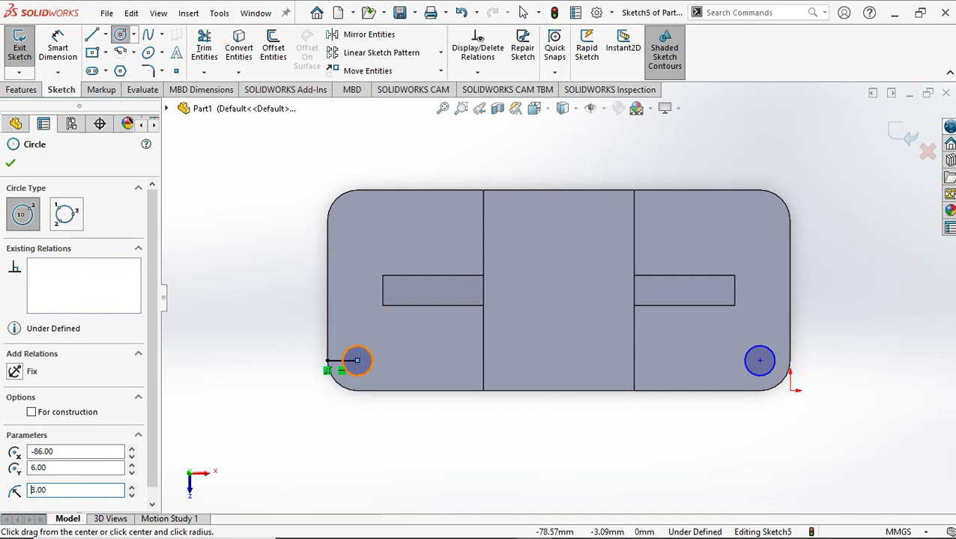
{"action": "key", "text": "Escape"}
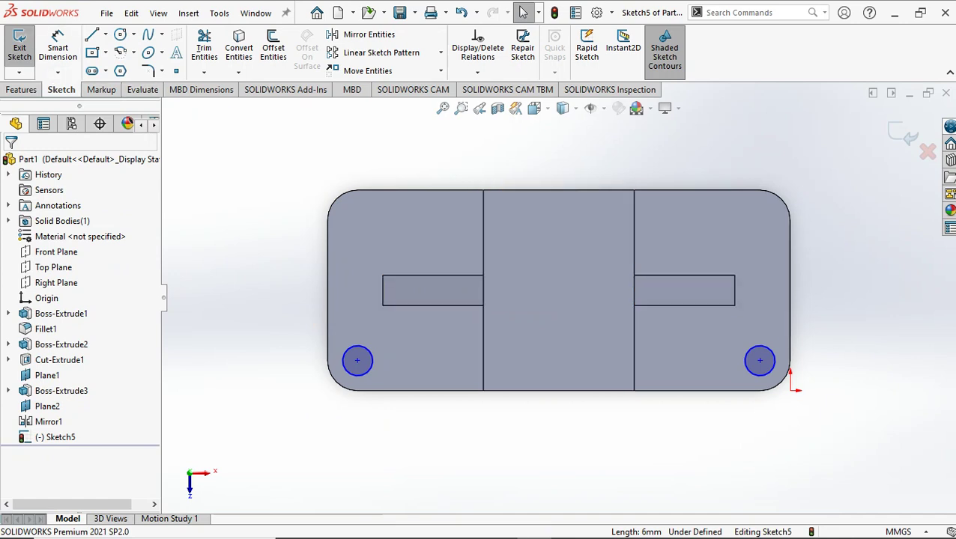
{"action": "left_click", "coordinate": [20, 47]}
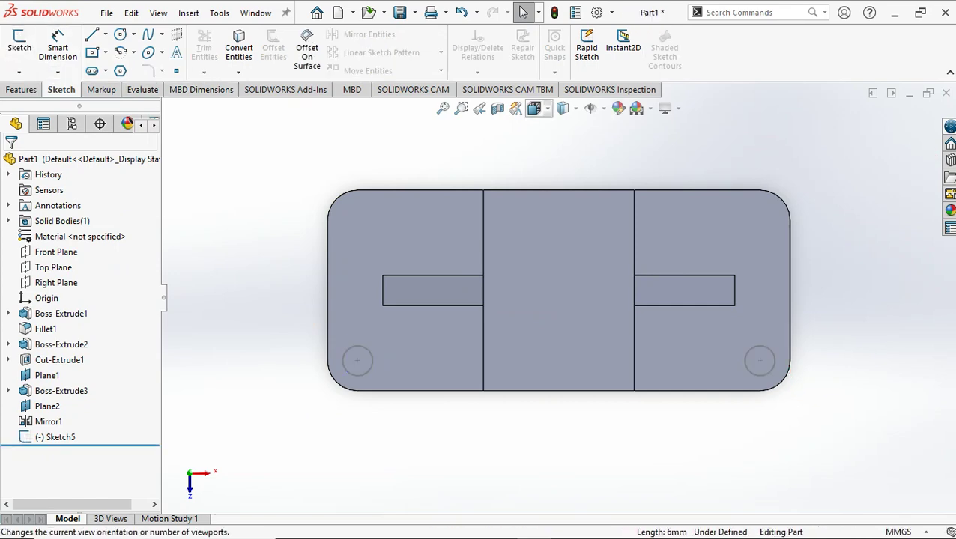
Cut Sketch5's two corner circles Through All as an extruded cut in isometric view.
{"action": "left_click", "coordinate": [534, 108]}
{"action": "left_click", "coordinate": [614, 147]}
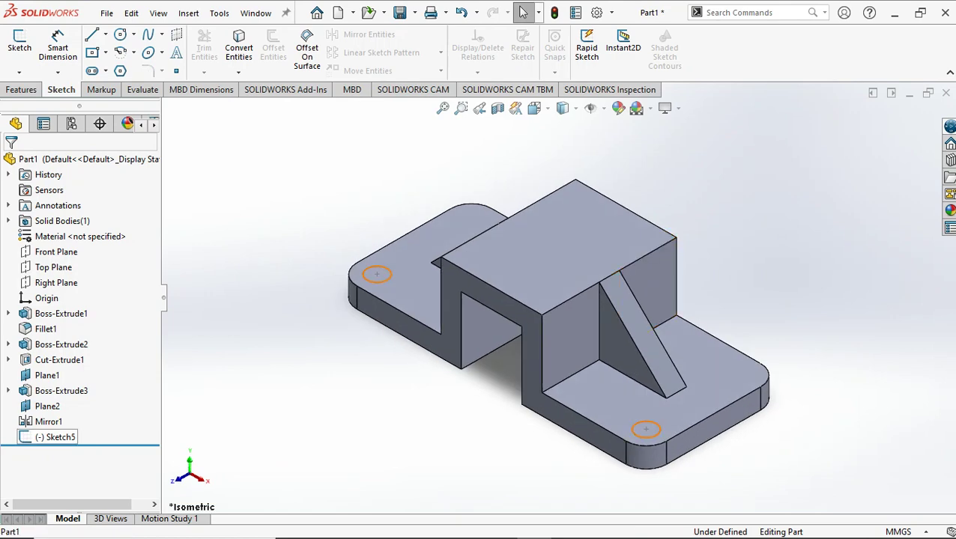
{"action": "left_click", "coordinate": [55, 437]}
{"action": "left_click", "coordinate": [21, 90]}
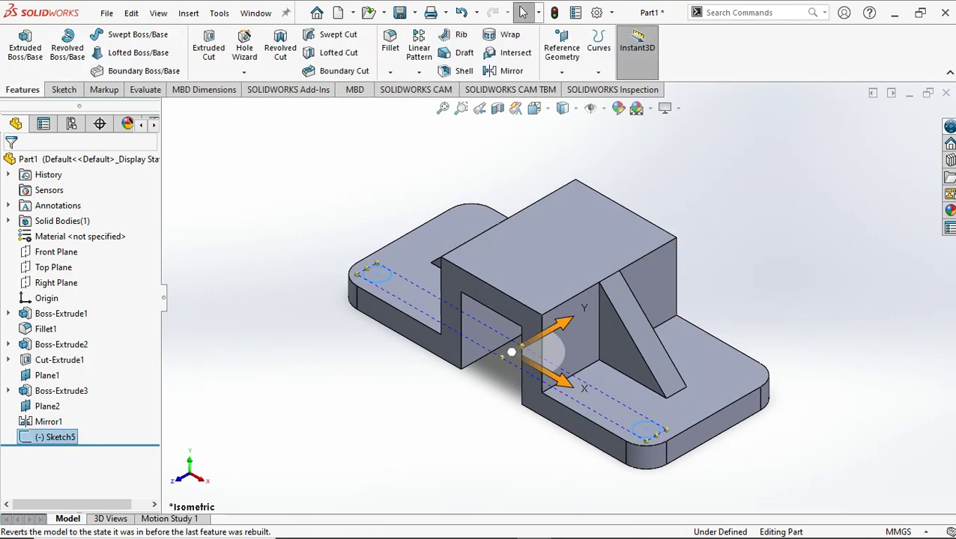
{"action": "left_click", "coordinate": [208, 47]}
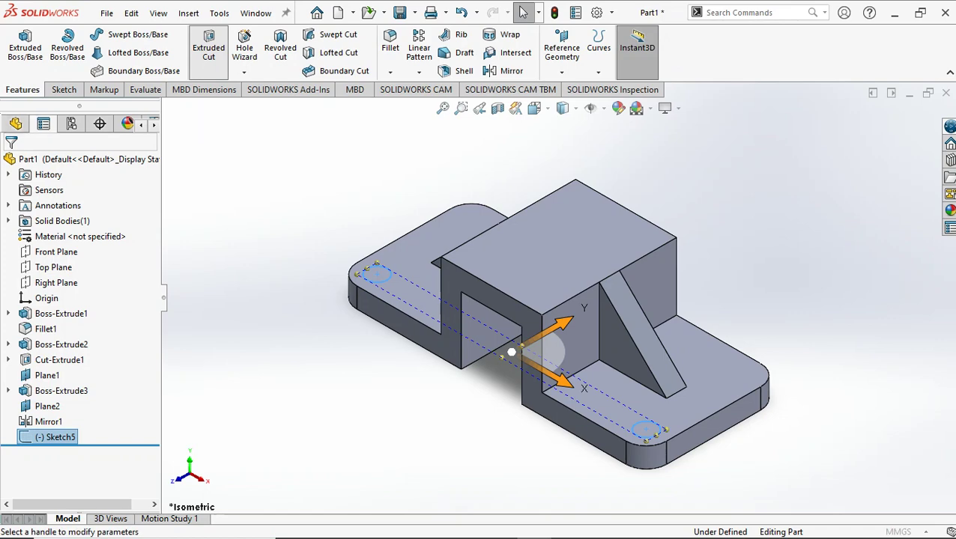
{"action": "left_click", "coordinate": [87, 247]}
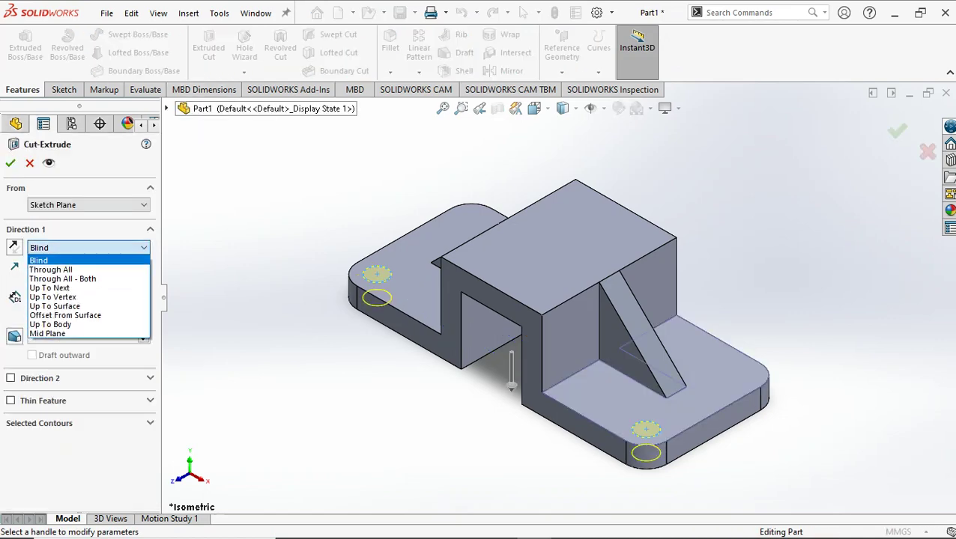
{"action": "left_click", "coordinate": [52, 267]}
{"action": "left_click", "coordinate": [11, 162]}
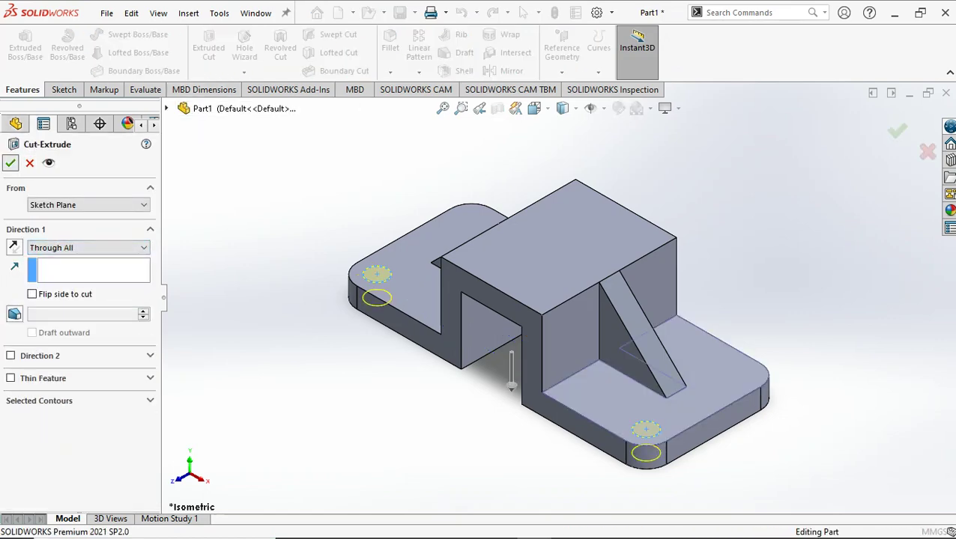